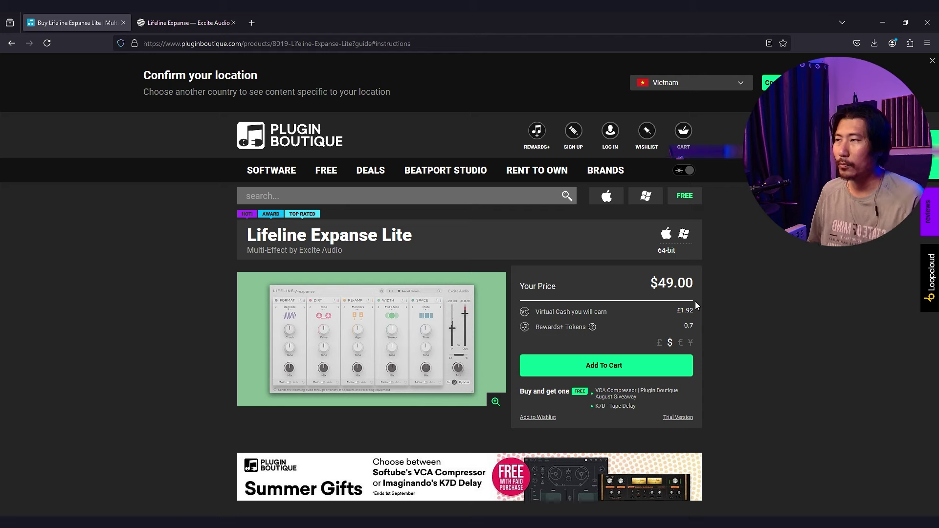
# Step: Switch to the Lifeline Expanse product page on Excite Audio's site and examine the plugin interface preview and introduction
pyautogui.rightClick(637, 279)
pyautogui.click(103, 327)
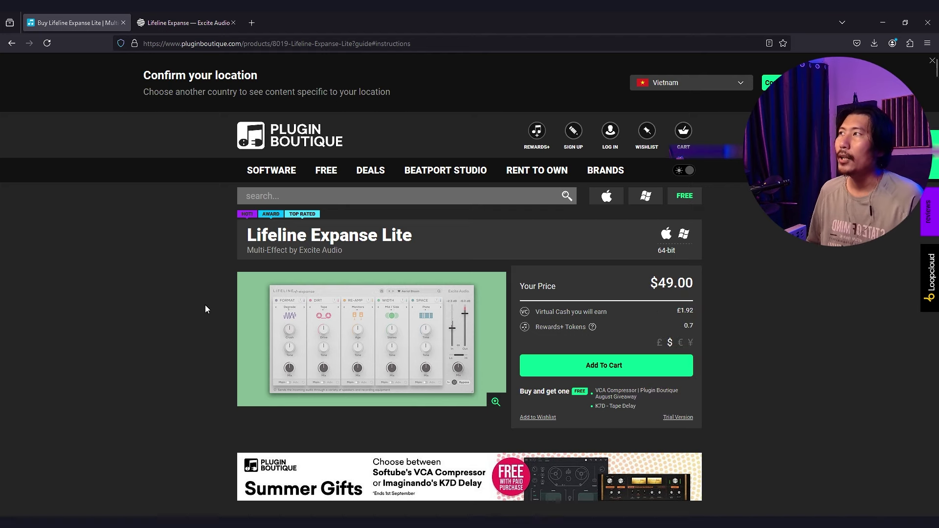
pyautogui.click(206, 25)
pyautogui.scroll(10, 195, 268)
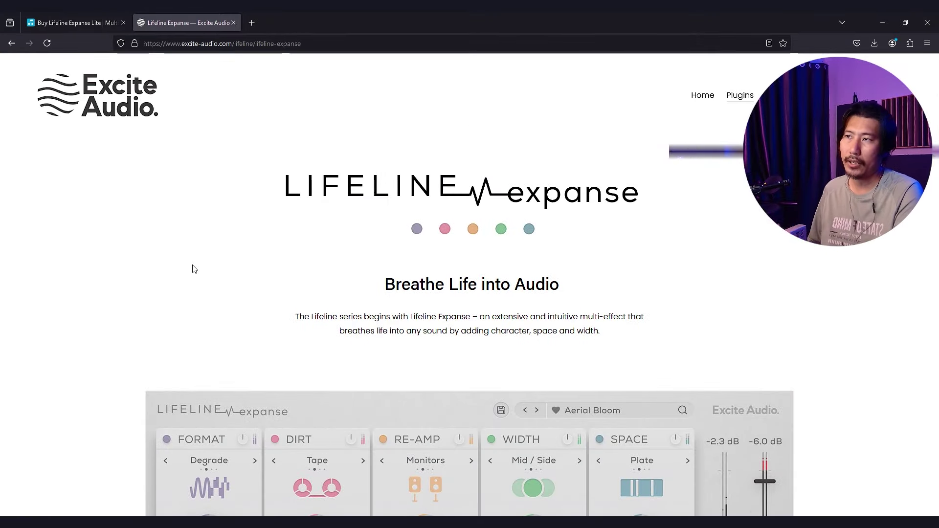
pyautogui.scroll(-15, 209, 264)
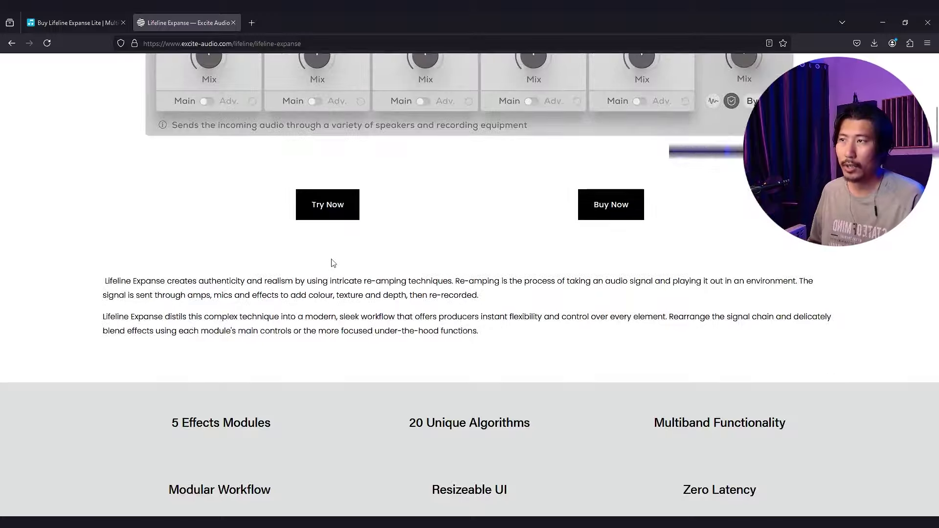
pyautogui.scroll(4, 489, 259)
pyautogui.scroll(15, 562, 318)
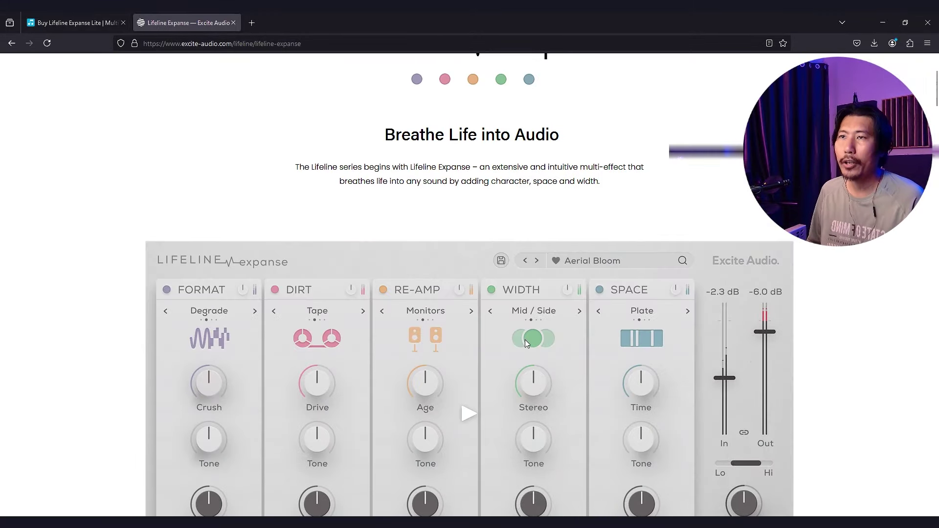
pyautogui.scroll(-1, 524, 339)
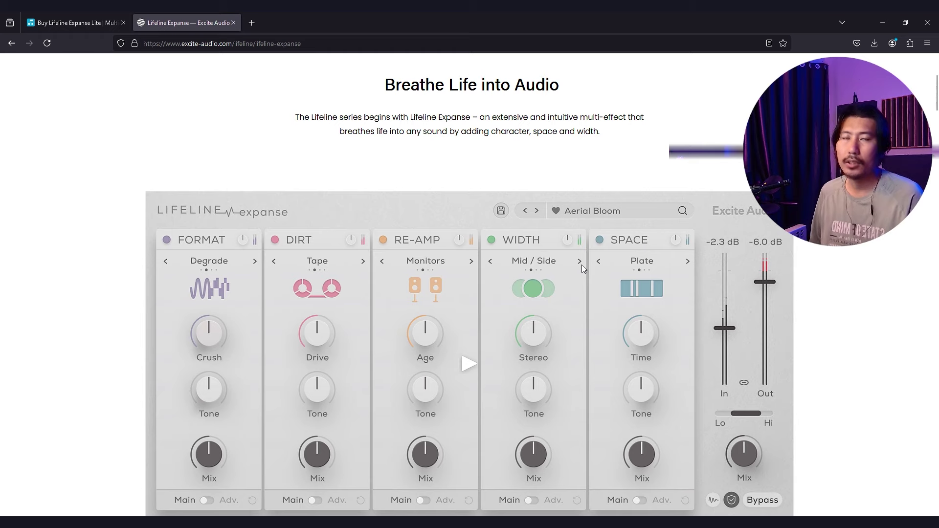
pyautogui.scroll(-1, 582, 267)
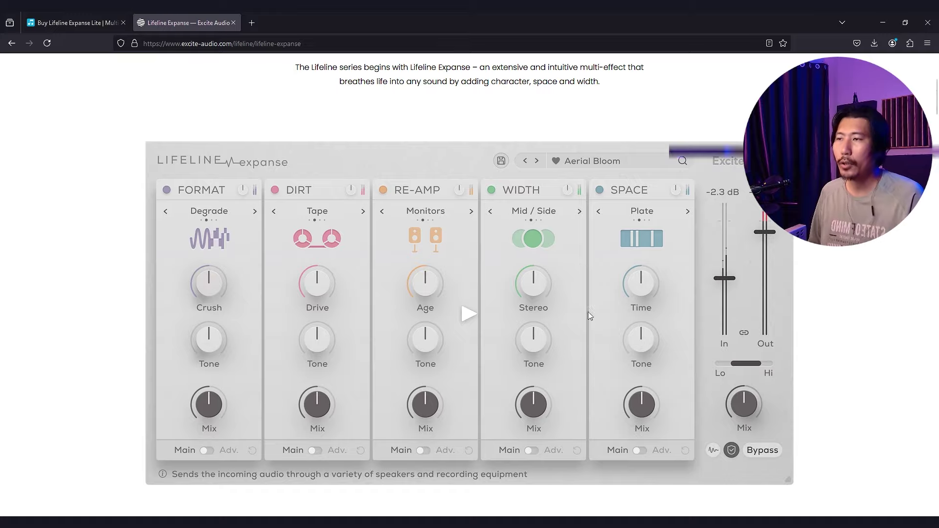
pyautogui.scroll(-12, 587, 307)
pyautogui.scroll(10, 538, 321)
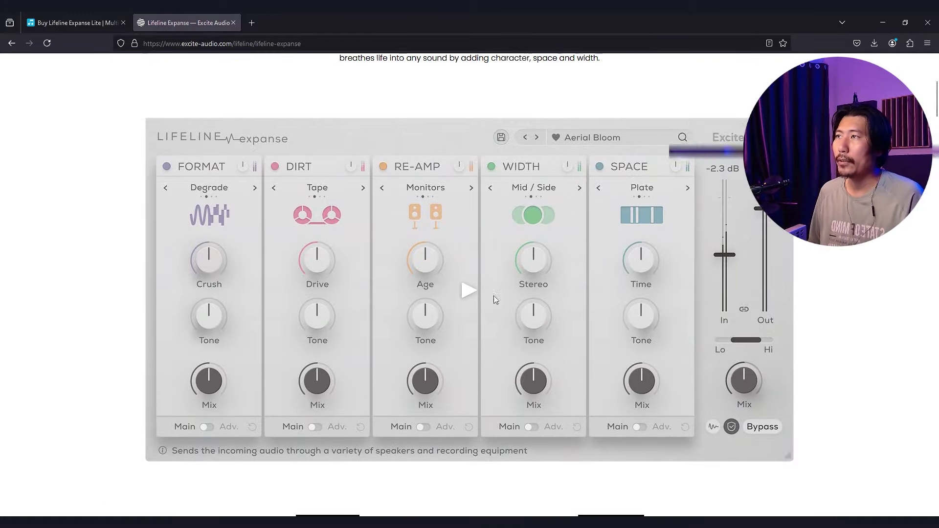
# Step: Examine the Replicate Realism section of the product page, including the Re-Amp module and its speaker emulations
pyautogui.scroll(-3, 391, 283)
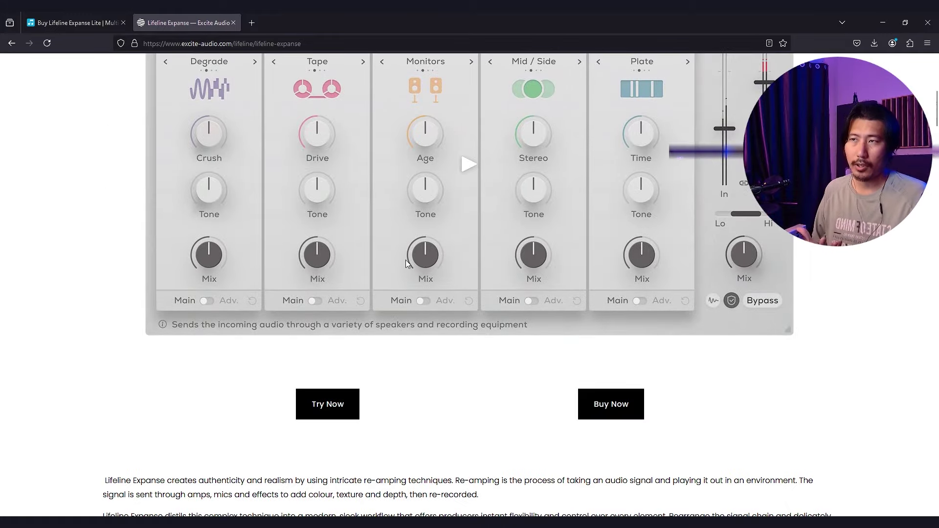
pyautogui.scroll(-15, 406, 263)
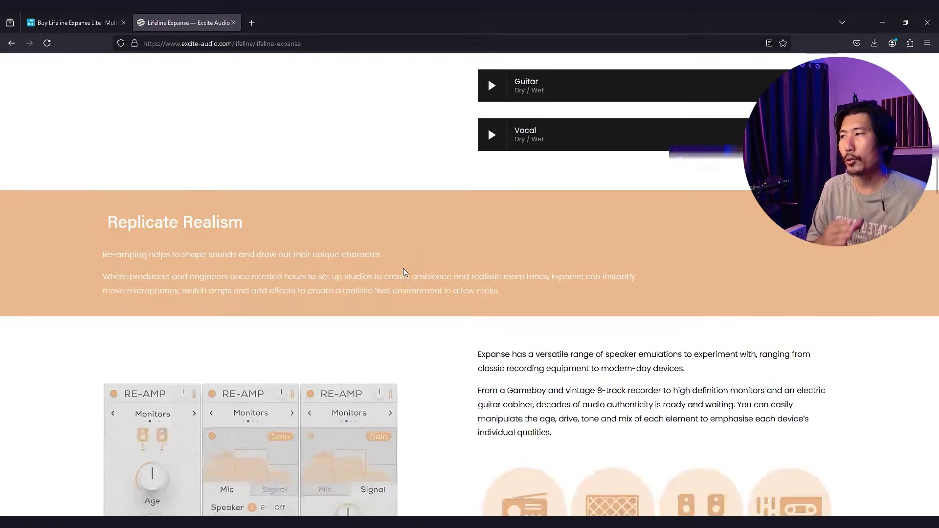
pyautogui.scroll(-5, 403, 268)
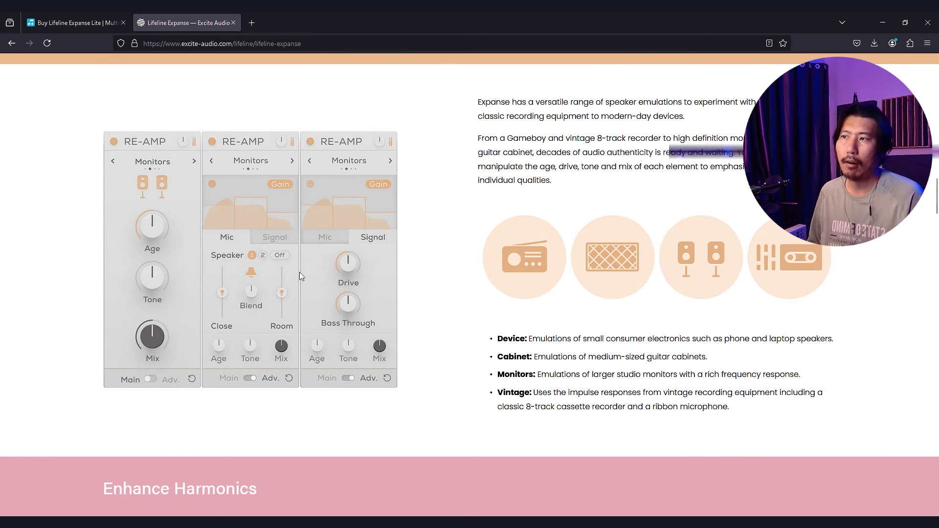
pyautogui.scroll(15, 299, 272)
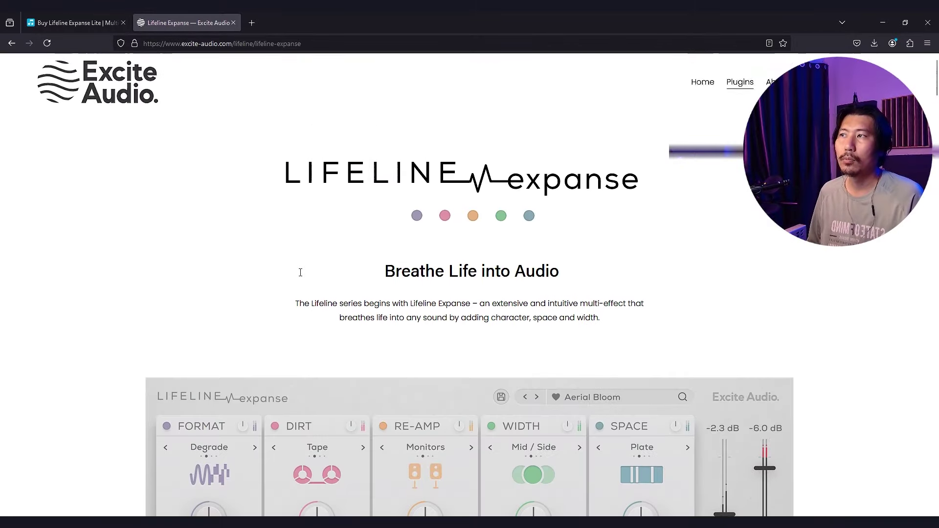
pyautogui.scroll(-4, 301, 272)
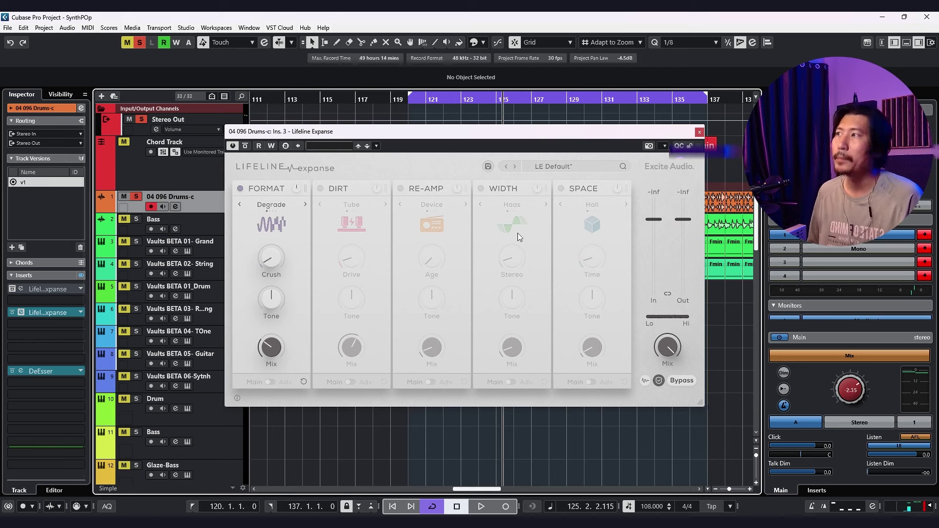
# Step: In Cubase's Lifeline Expanse plugin window, toggle the modules so that only Dirt, Width and Space are active
pyautogui.click(376, 191)
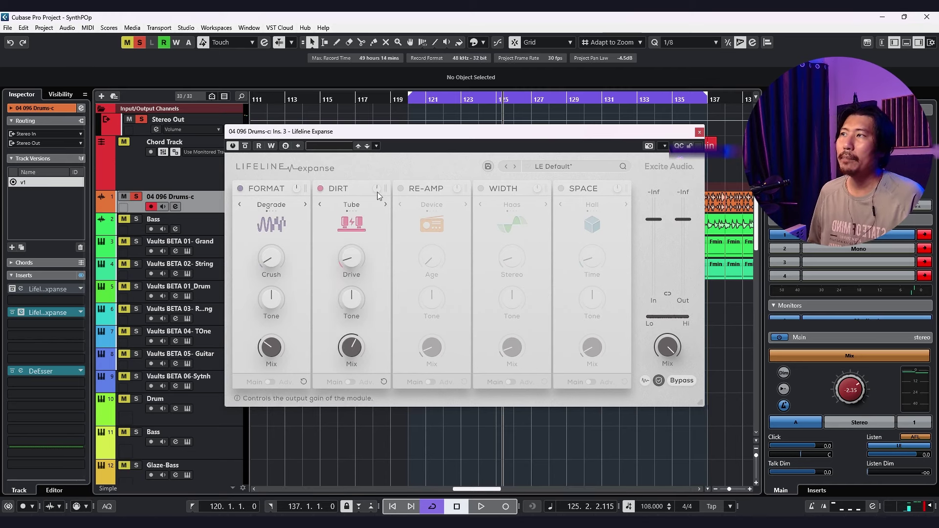
pyautogui.click(400, 188)
pyautogui.click(481, 188)
pyautogui.click(561, 188)
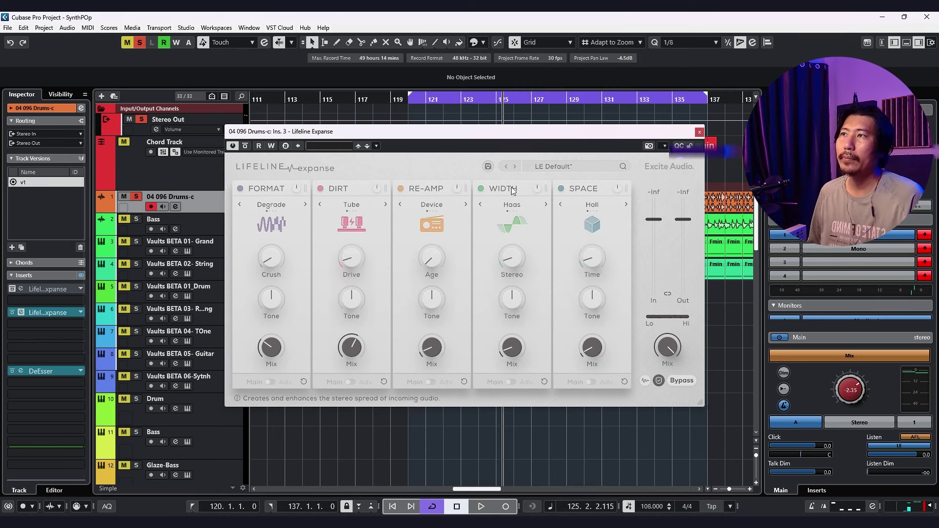
pyautogui.click(401, 189)
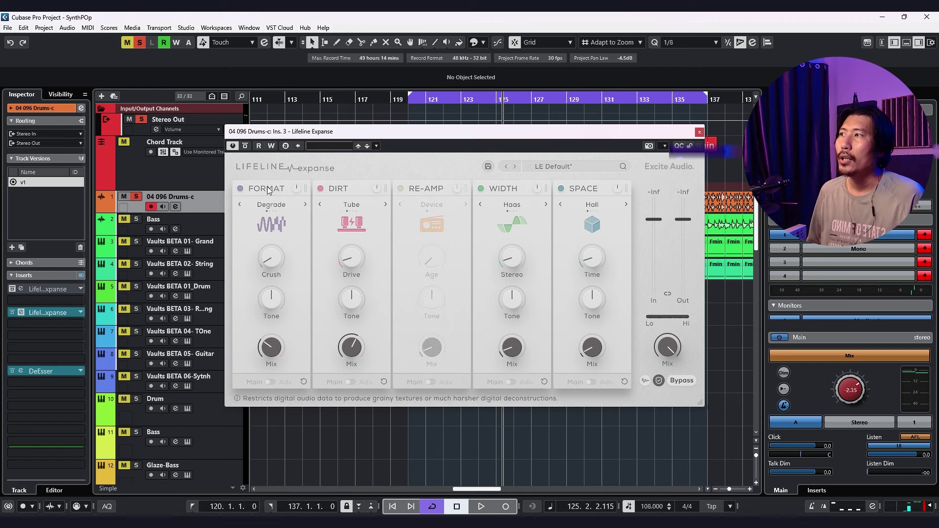
pyautogui.click(241, 189)
# Step: Reorder the effect modules to Dirt, Width, Space, Re-Amp, Format and lower the Dirt module's output gain
pyautogui.click(351, 205)
pyautogui.moveTo(368, 193); pyautogui.dragTo(281, 284)
pyautogui.moveTo(410, 320); pyautogui.dragTo(313, 314)
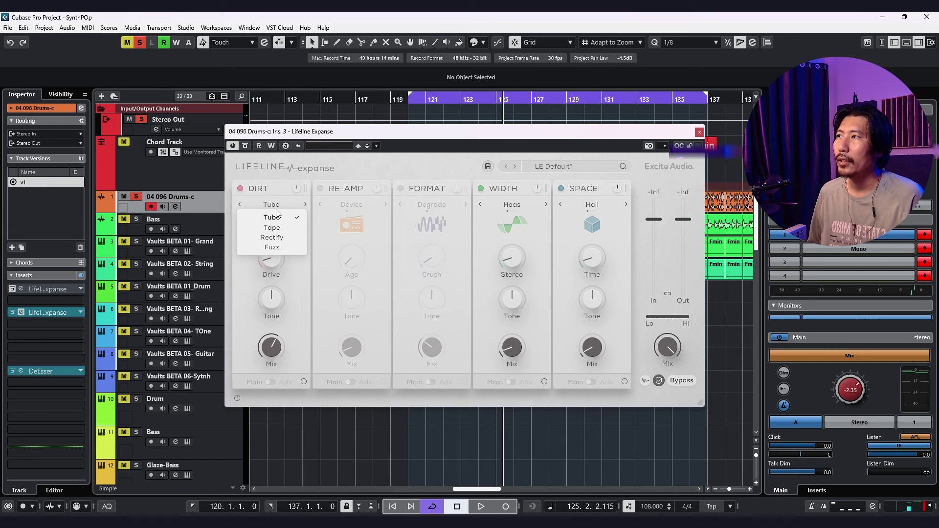
pyautogui.click(277, 207)
pyautogui.click(276, 206)
pyautogui.click(276, 206)
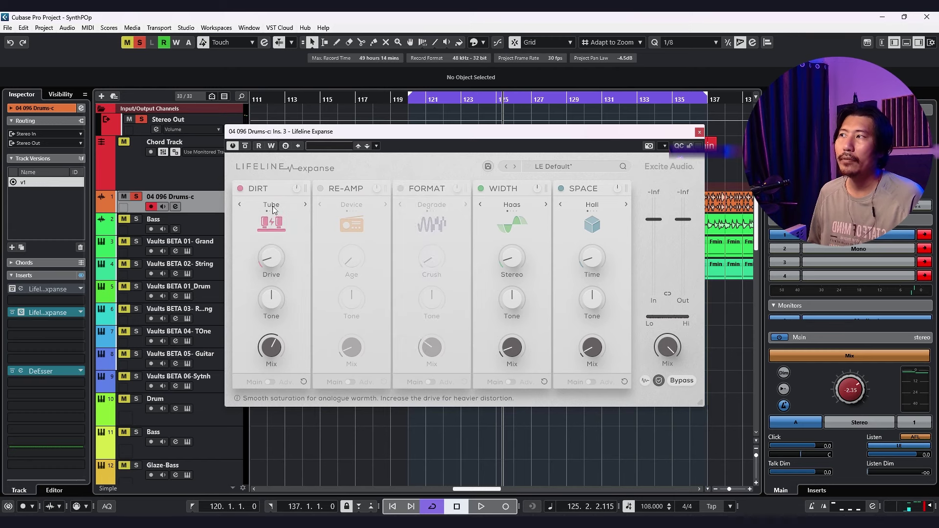
pyautogui.moveTo(488, 319); pyautogui.dragTo(346, 320)
pyautogui.moveTo(559, 322); pyautogui.dragTo(367, 320)
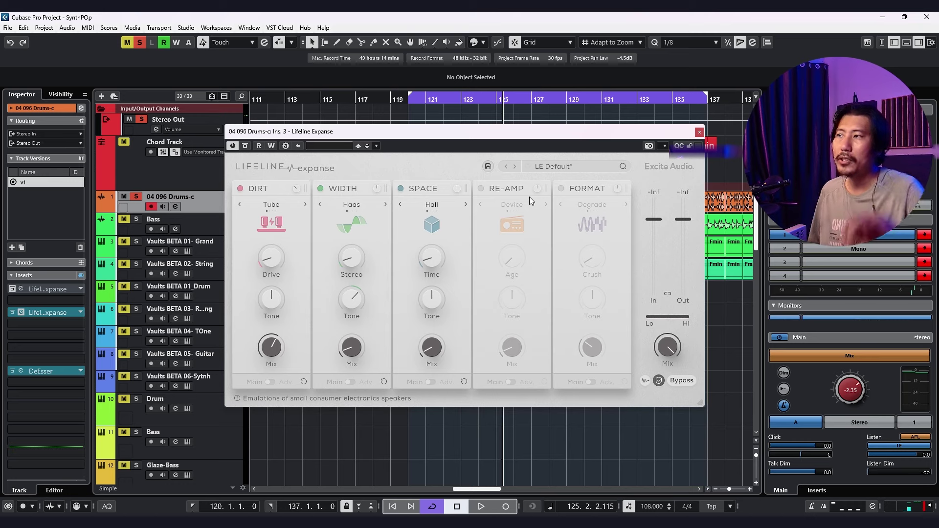
pyautogui.moveTo(295, 182); pyautogui.dragTo(292, 205)
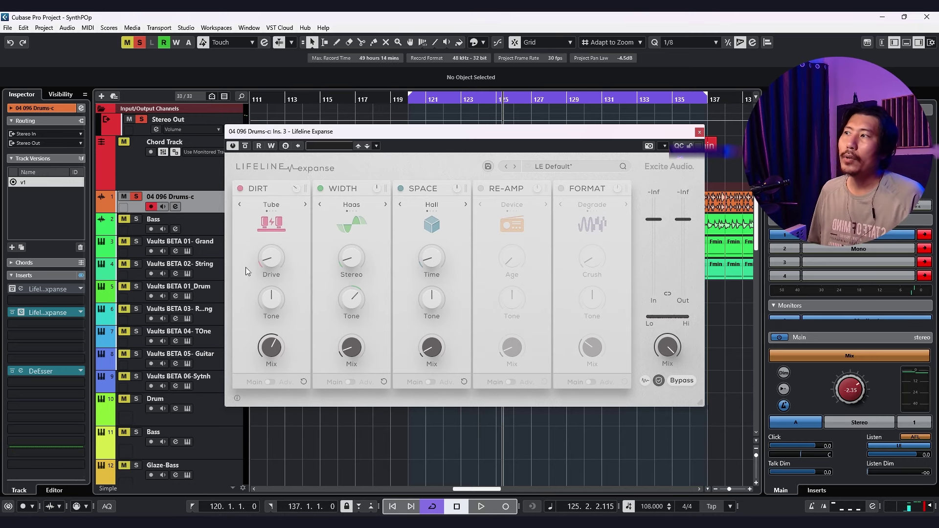
# Step: Set the Width module's algorithm to Detune and the Space module's algorithm to Spring
pyautogui.click(277, 206)
pyautogui.click(351, 204)
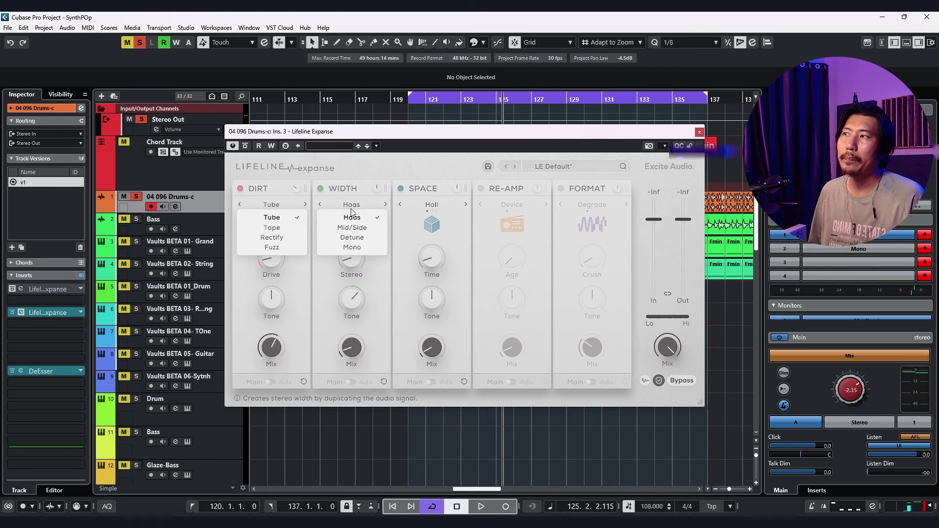
pyautogui.click(351, 236)
pyautogui.click(431, 205)
pyautogui.click(431, 238)
pyautogui.click(265, 206)
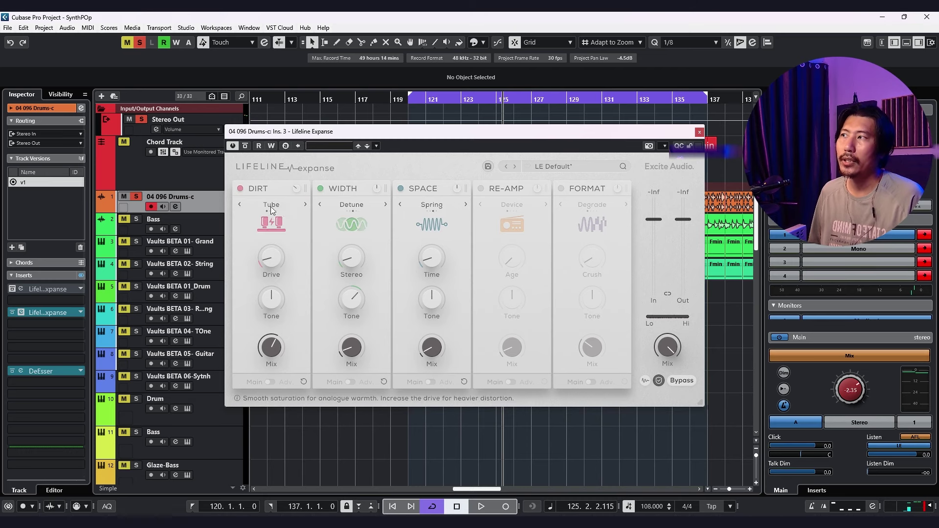
# Step: Raise the Mix amount of the Dirt module
pyautogui.moveTo(363, 264)
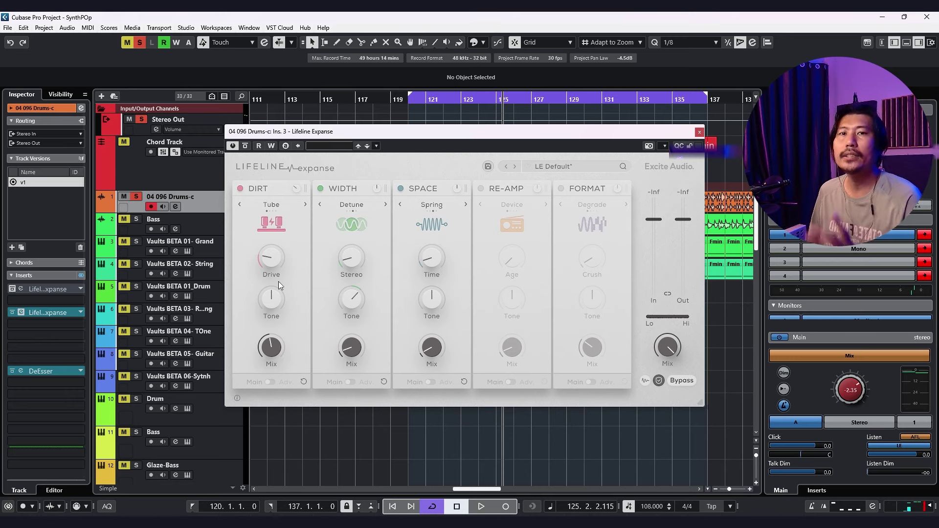
pyautogui.moveTo(271, 348); pyautogui.dragTo(292, 275)
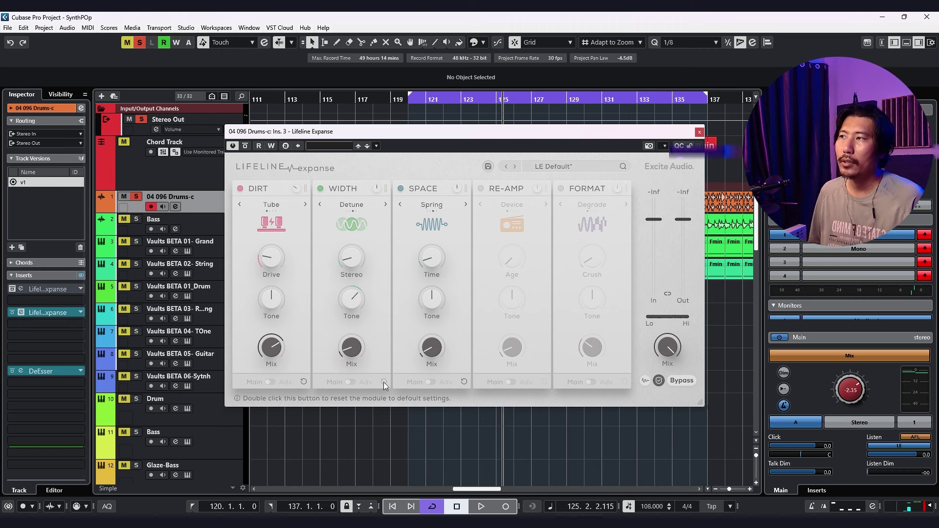
# Step: Turn on the Re-Amp and Format modules and reset the Space, Format, Dirt and Width modules to their default settings
pyautogui.click(463, 381)
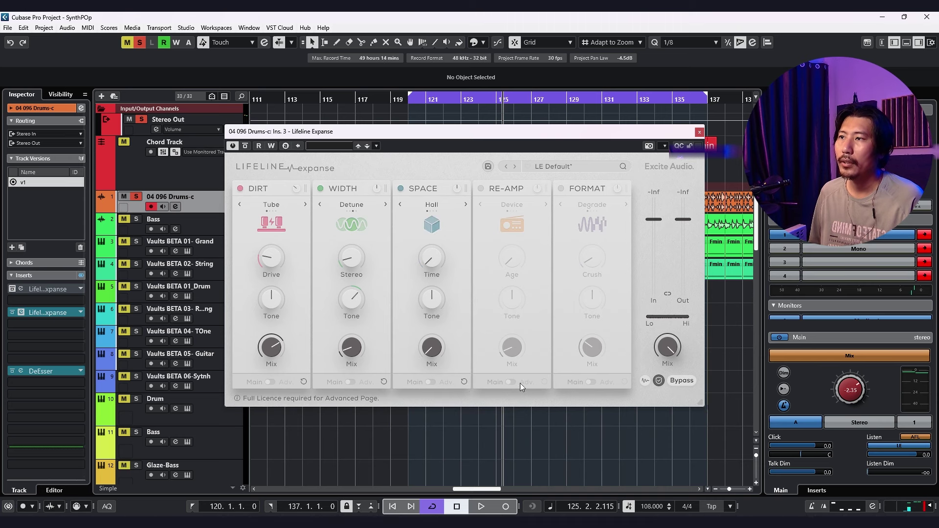
pyautogui.click(481, 190)
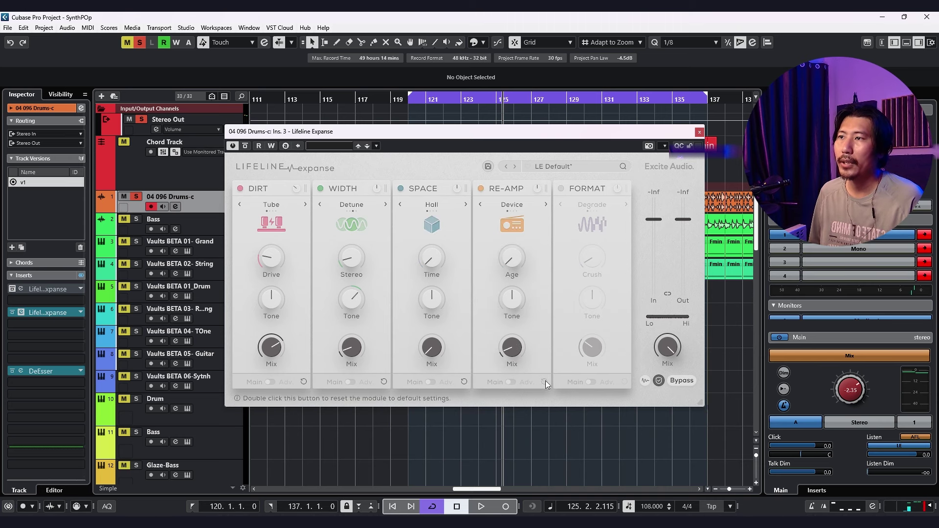
pyautogui.click(561, 189)
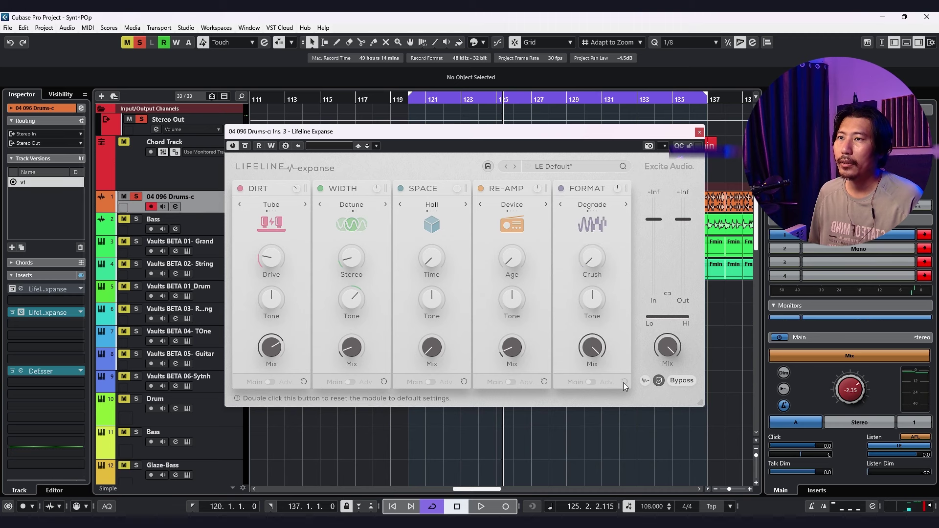
pyautogui.doubleClick(303, 381)
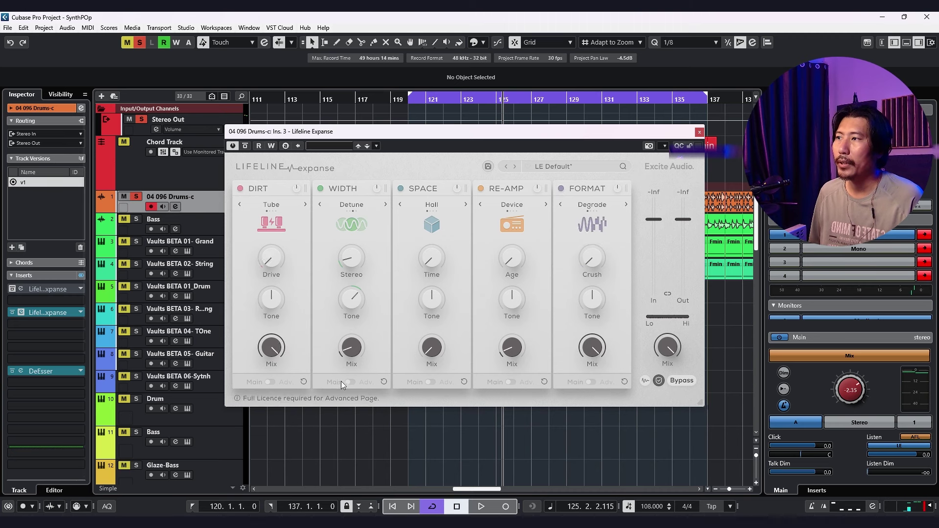
pyautogui.doubleClick(382, 381)
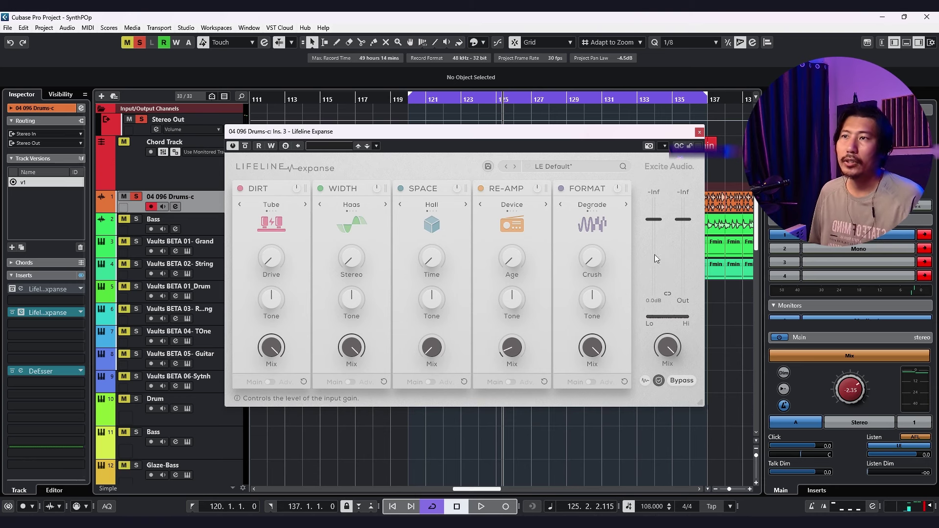
# Step: Nudge the plugin's input and output gain and overall Mix slightly lower, and turn on automatic smoothing
pyautogui.moveTo(653, 219)
pyautogui.mouseDown()
pyautogui.moveTo(650, 239)
pyautogui.moveTo(653, 221)
pyautogui.mouseUp()
pyautogui.click(667, 294)
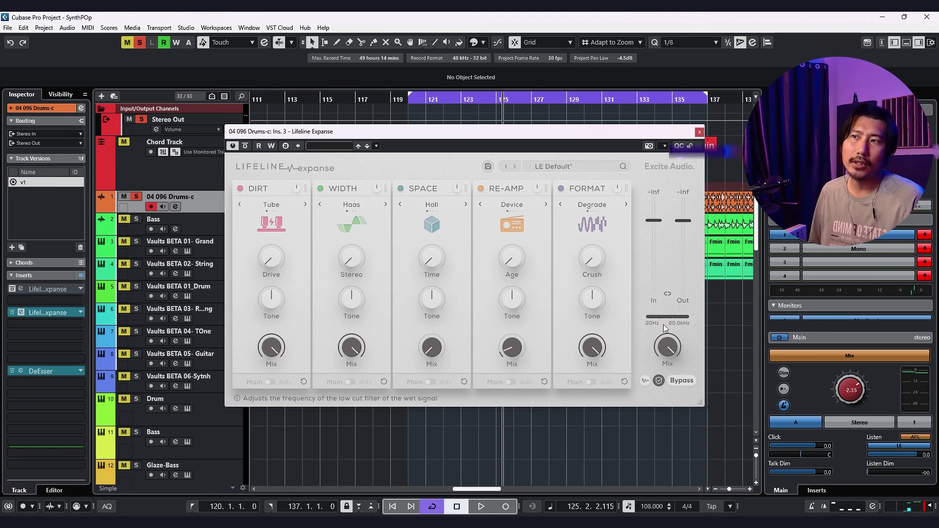
pyautogui.moveTo(676, 344); pyautogui.dragTo(673, 342)
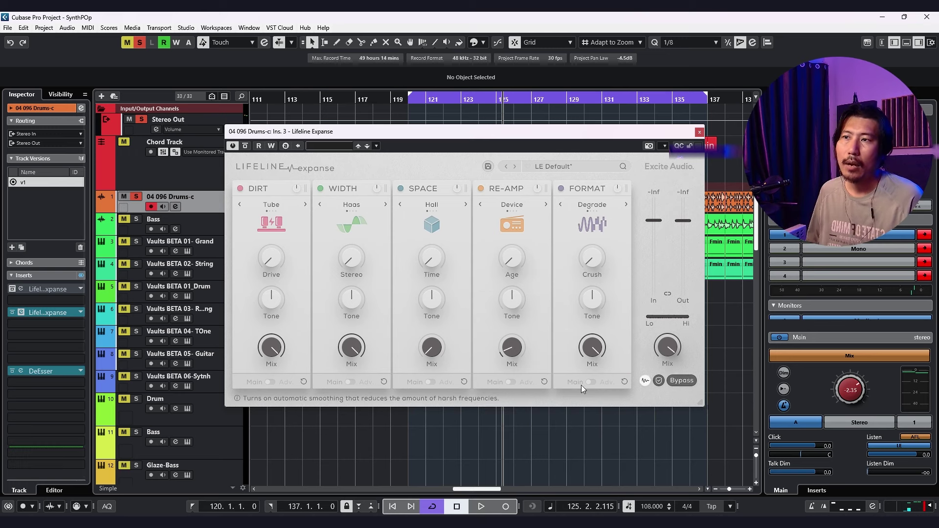
pyautogui.click(647, 383)
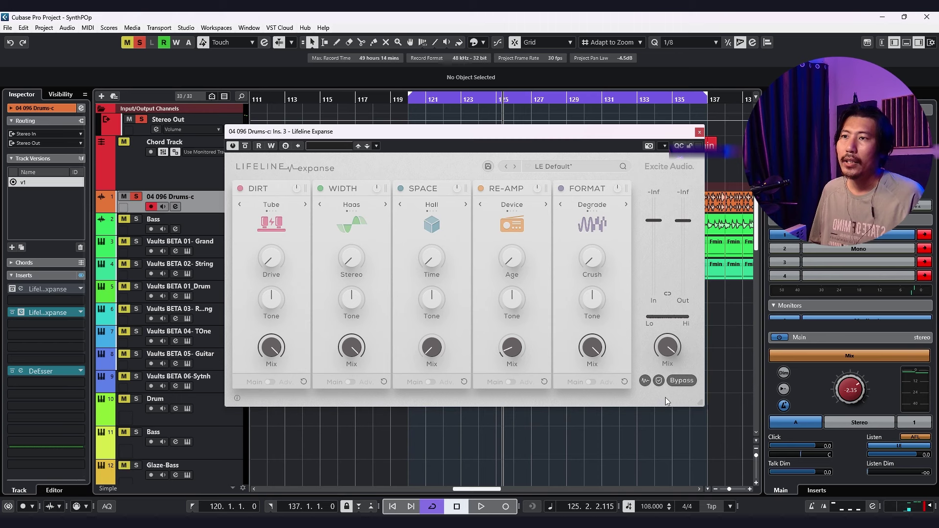
# Step: Open the plugin's preset browser and look through the whole list of LE presets
pyautogui.click(595, 167)
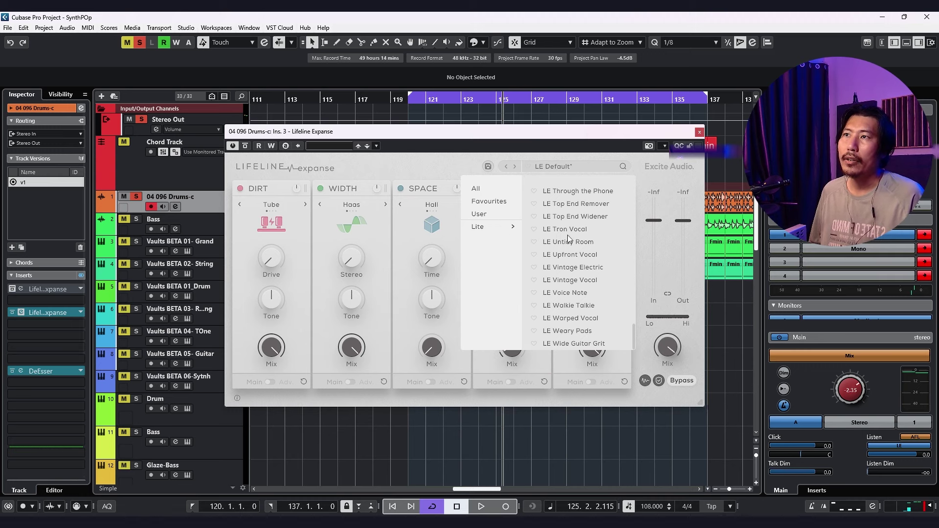
pyautogui.scroll(6, 575, 260)
pyautogui.scroll(10, 583, 302)
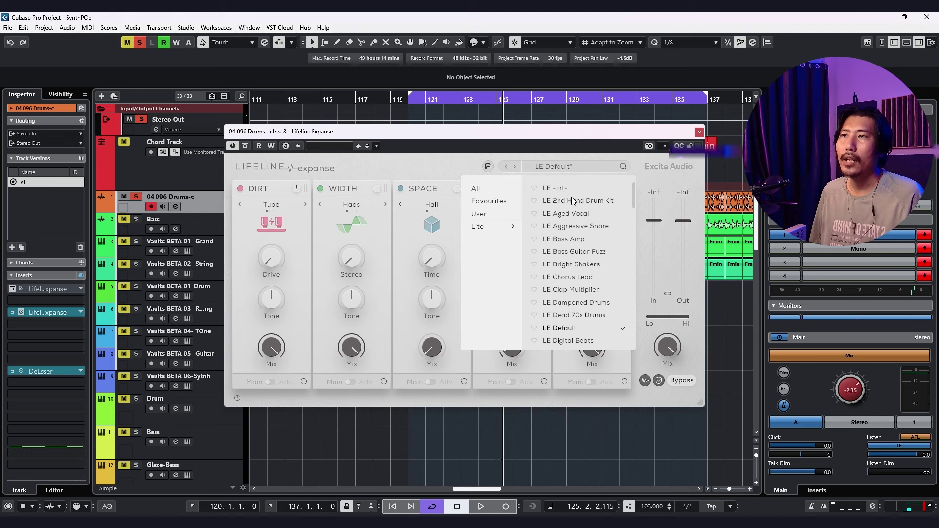
pyautogui.scroll(-5, 581, 267)
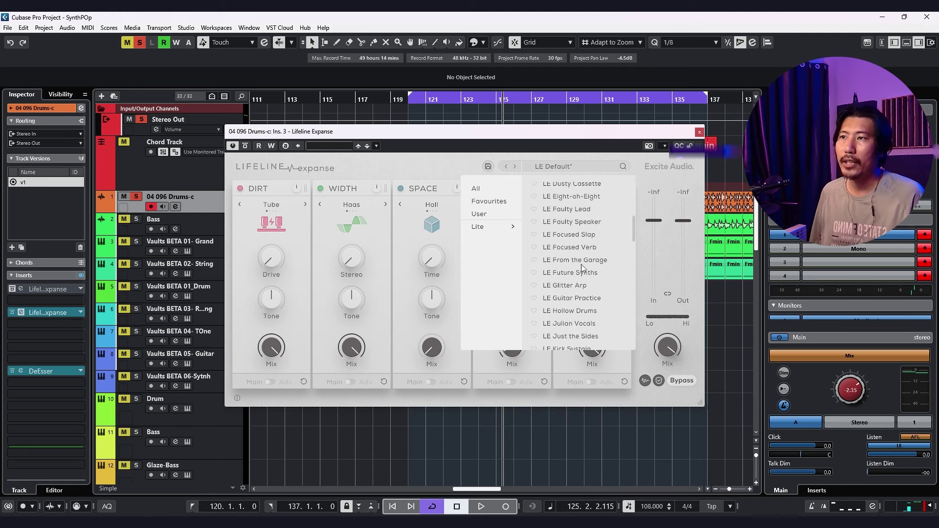
pyautogui.scroll(-10, 582, 254)
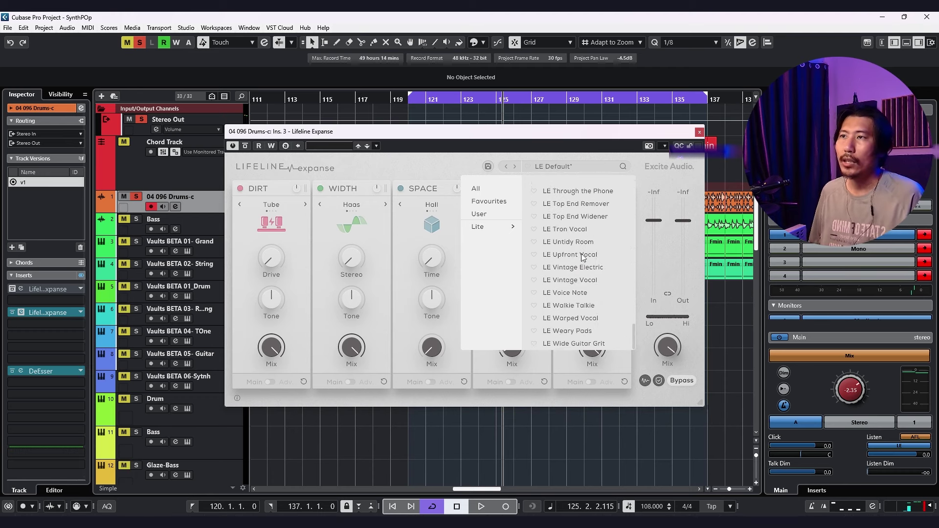
# Step: Load the LE -Int- preset from the plugin's preset list and close the preset browser
pyautogui.scroll(15, 583, 257)
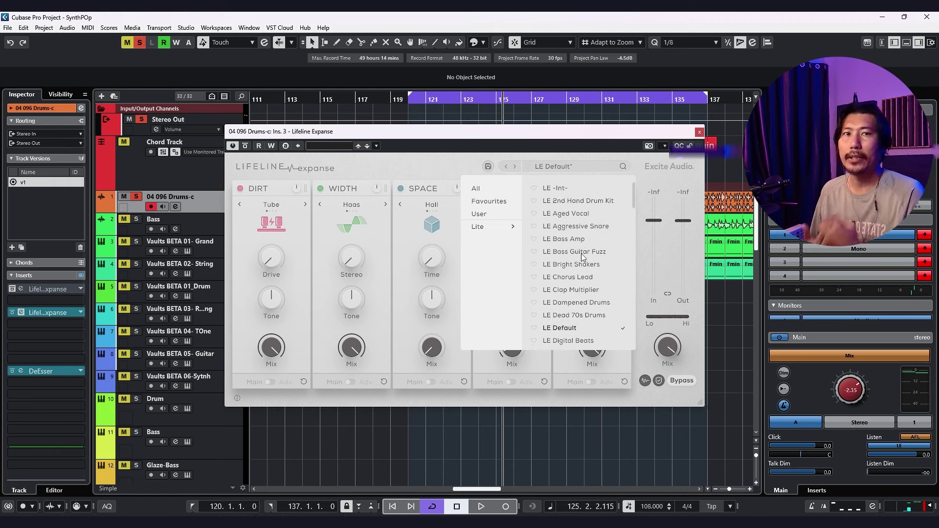
pyautogui.click(564, 191)
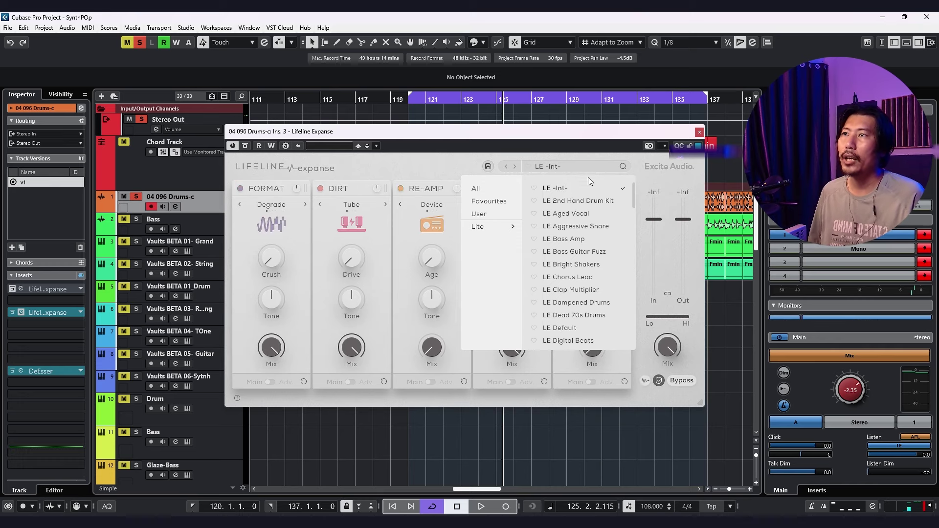
pyautogui.click(600, 169)
pyautogui.click(560, 169)
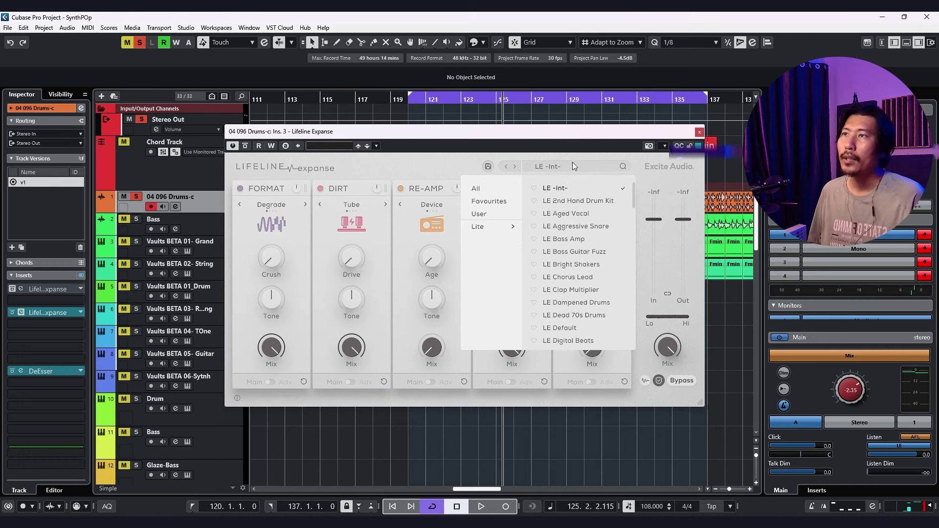
pyautogui.click(572, 165)
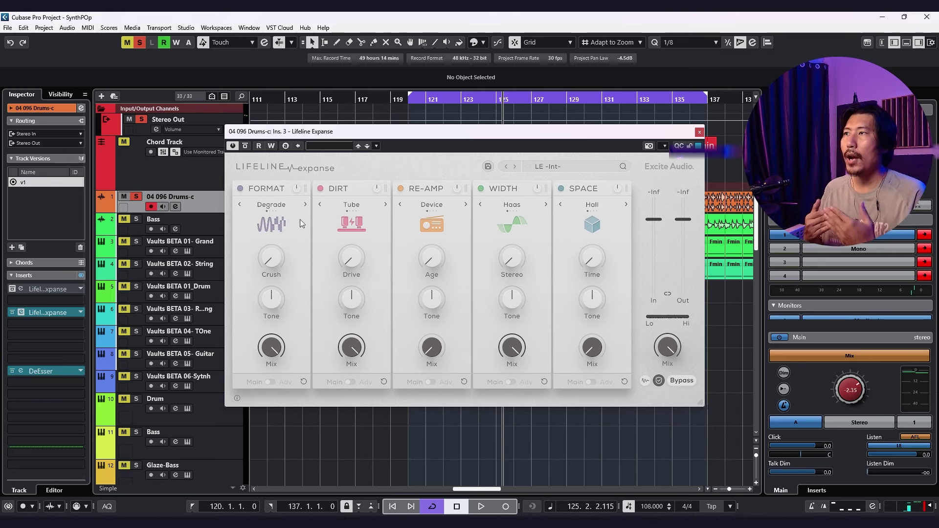
# Step: Turn off the Space, Width, Dirt and Re-Amp modules, leaving only Format active
pyautogui.click(561, 188)
pyautogui.click(481, 188)
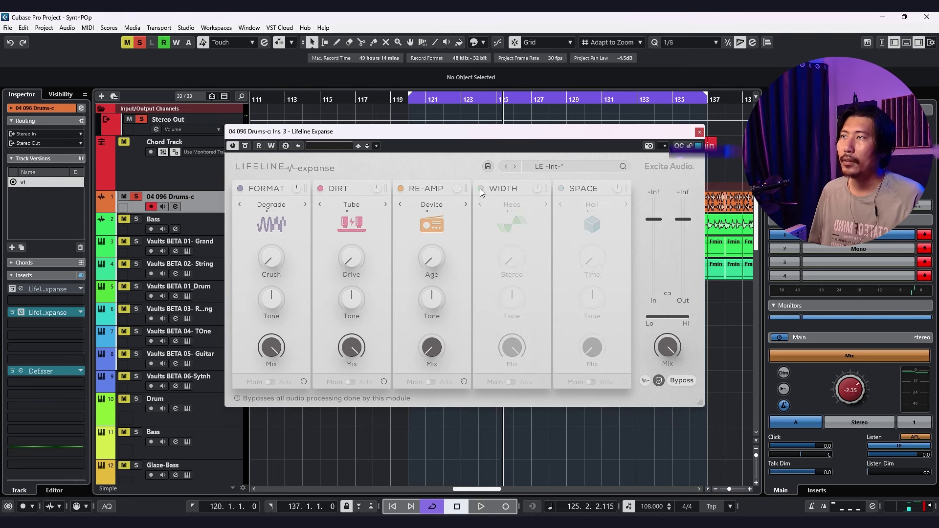
pyautogui.click(320, 188)
pyautogui.click(400, 188)
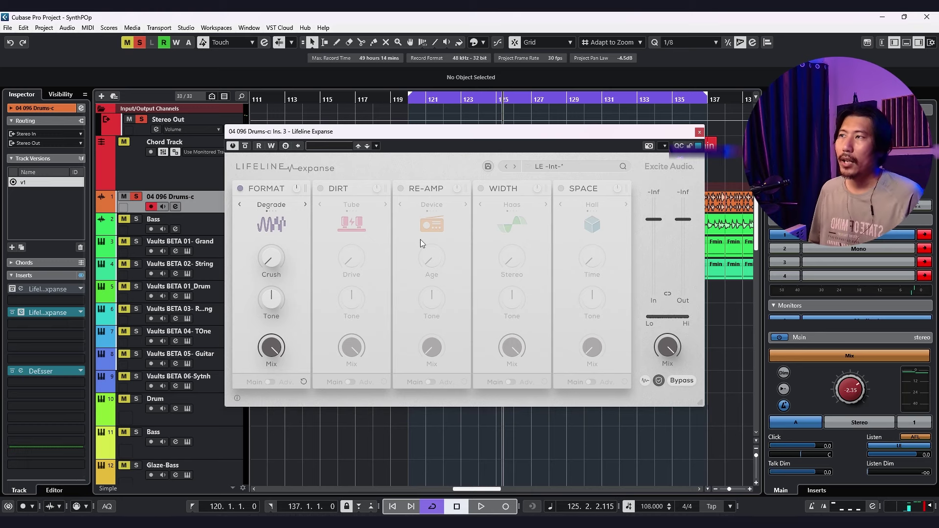
# Step: Switch the Format module to Resample, then step through its Flatten and Washed modes back to Degrade
pyautogui.click(284, 206)
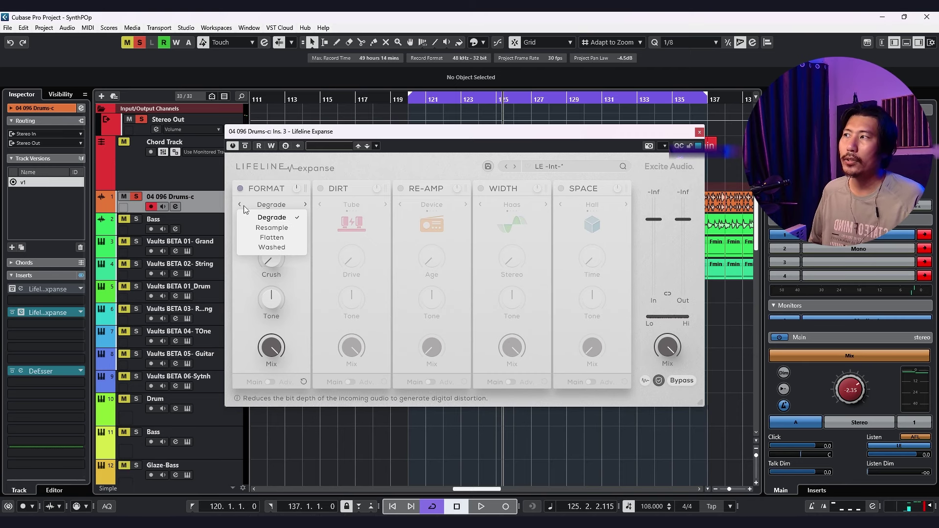
pyautogui.click(279, 228)
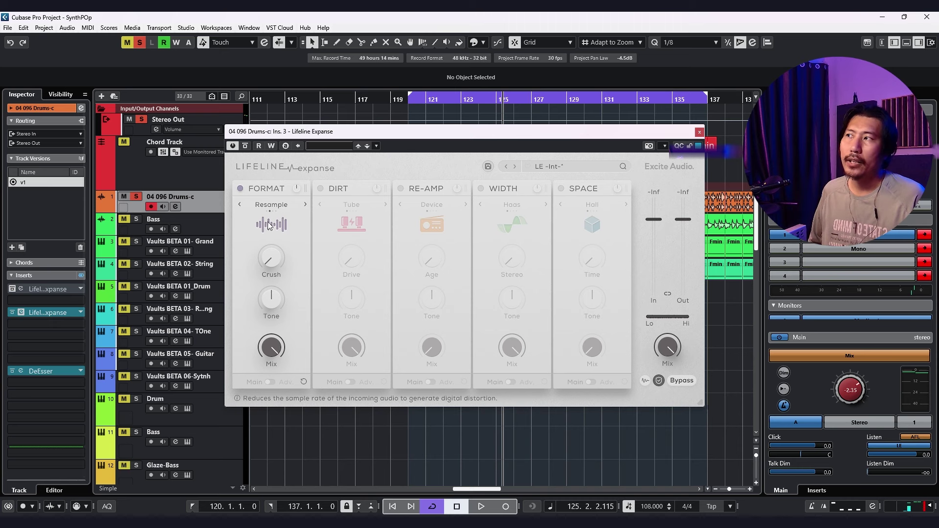
pyautogui.click(305, 204)
pyautogui.click(305, 205)
pyautogui.click(304, 204)
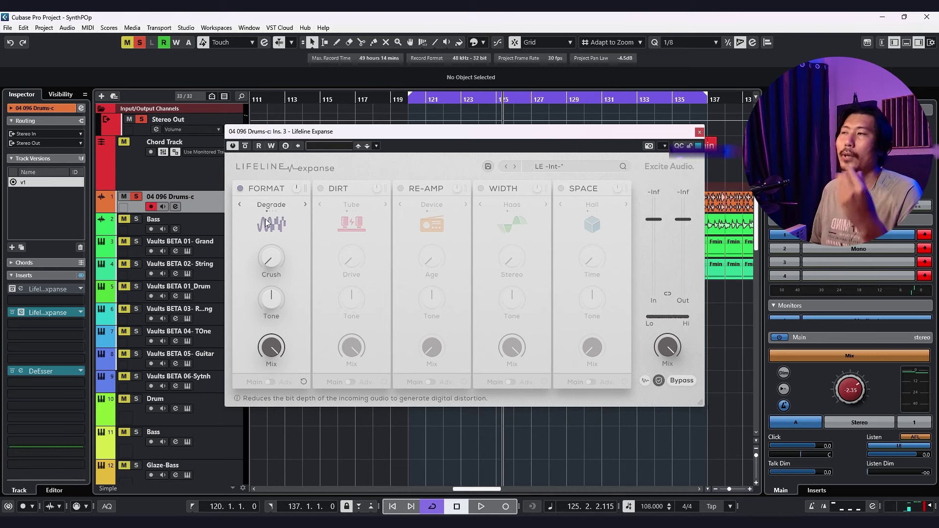
# Step: Compare the Format module's Resample and Degrade modes, try Flatten and Washed, and return the module to Degrade
pyautogui.click(304, 205)
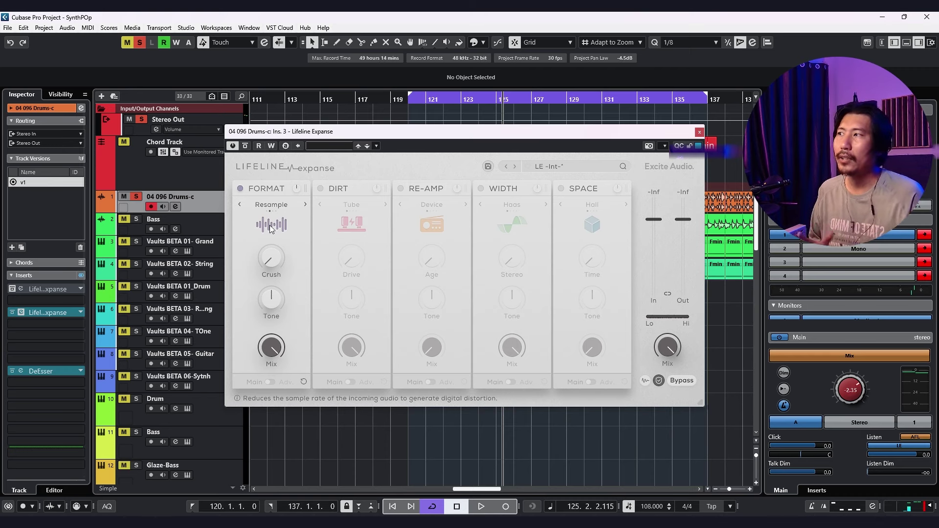
pyautogui.click(239, 206)
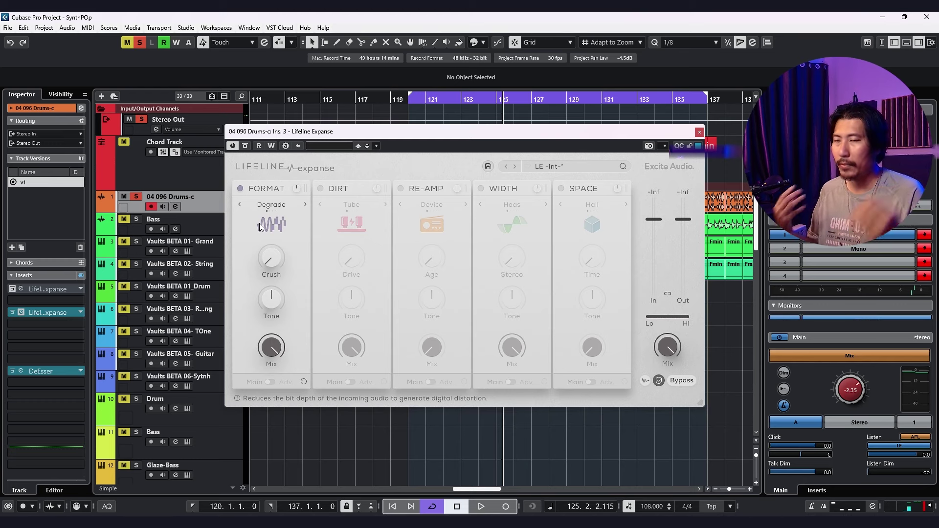
pyautogui.click(304, 205)
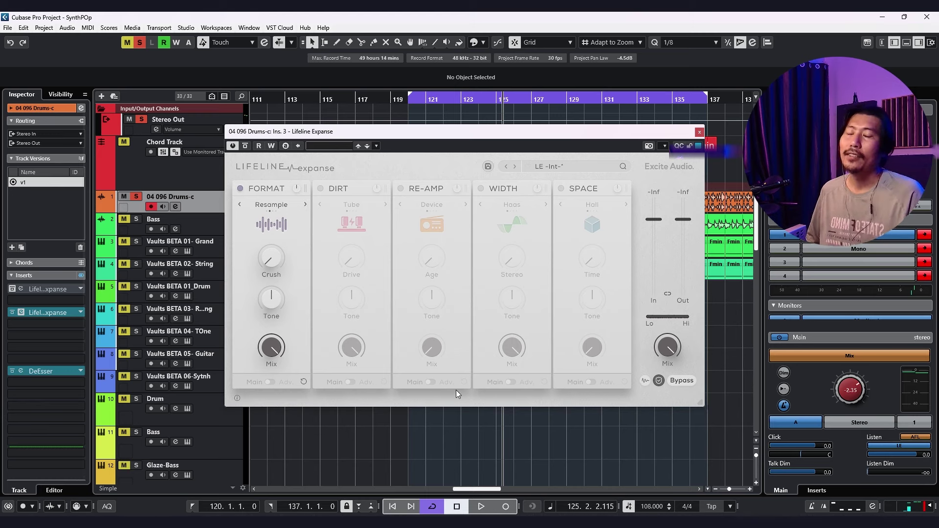
pyautogui.click(305, 205)
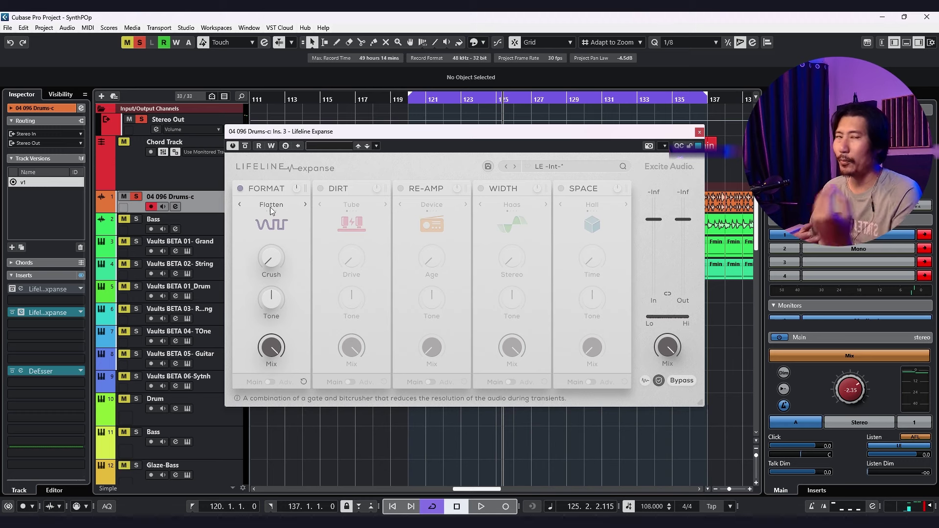
pyautogui.click(308, 204)
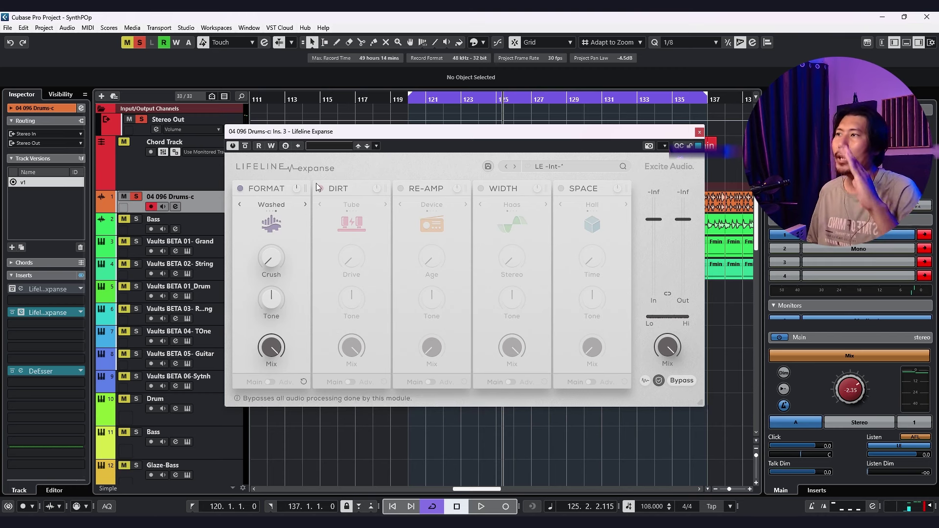
pyautogui.click(248, 207)
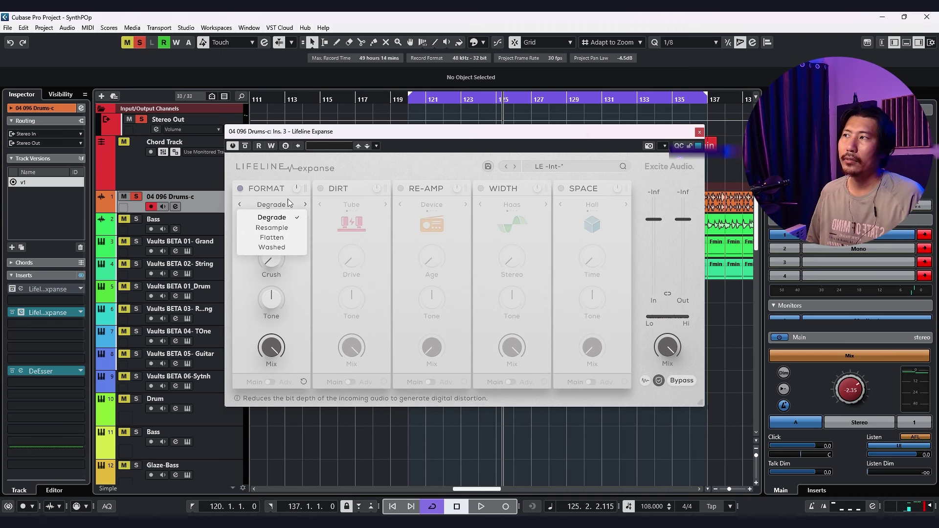
pyautogui.click(267, 199)
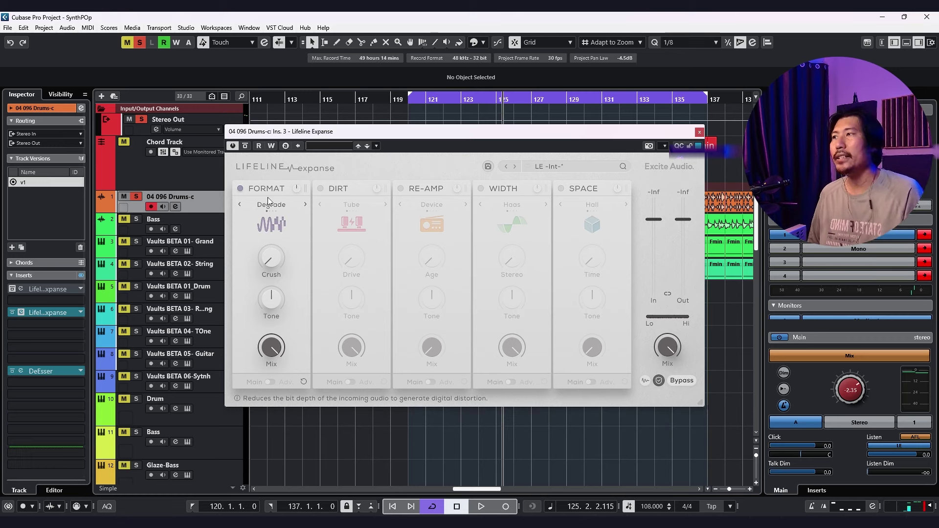
# Step: Turn on the Dirt module in Tape mode and leave the Format module switched off
pyautogui.click(240, 188)
pyautogui.click(319, 189)
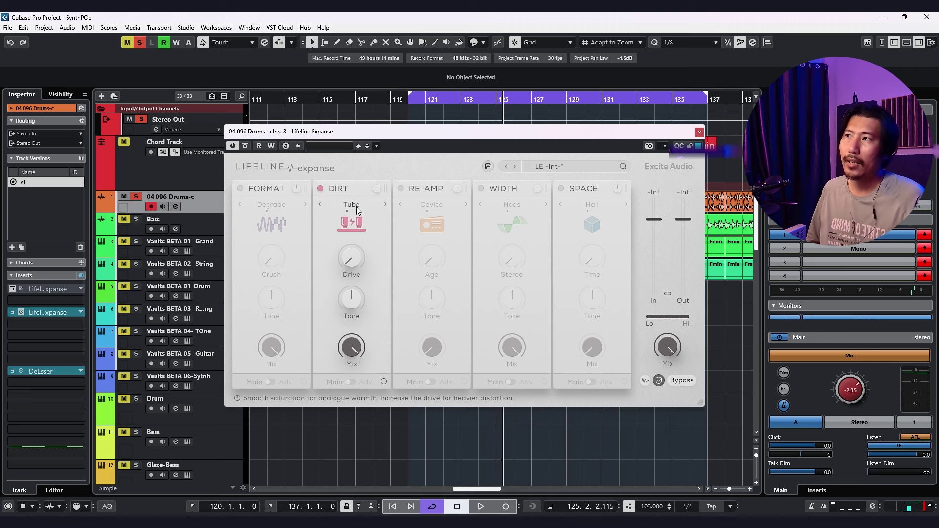
pyautogui.click(384, 207)
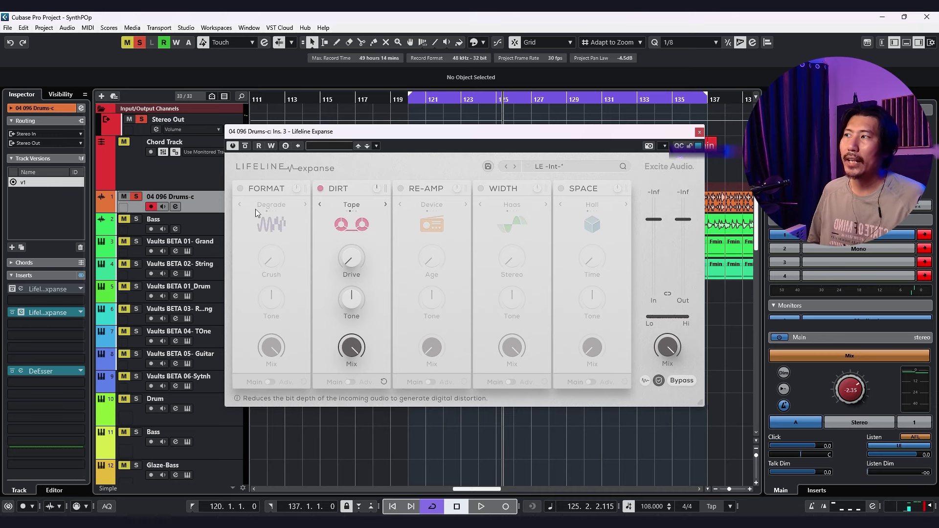
pyautogui.click(241, 189)
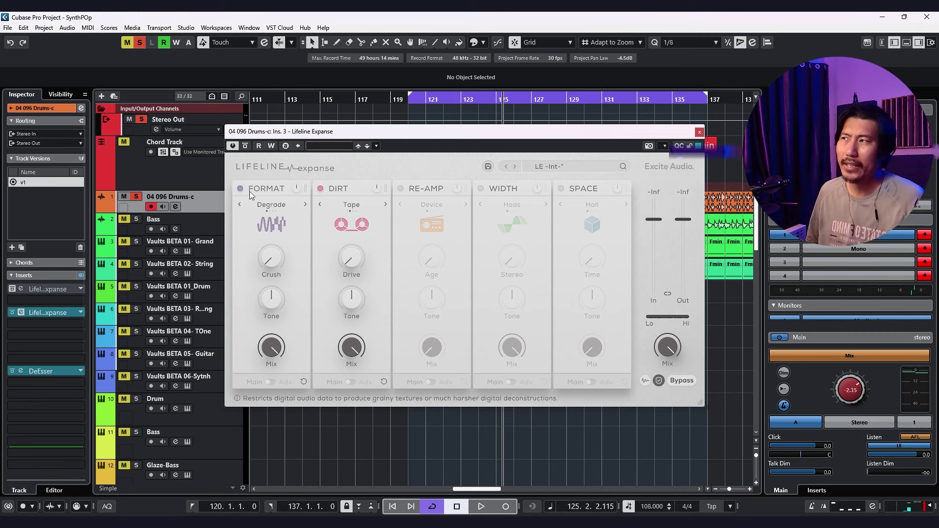
pyautogui.click(240, 188)
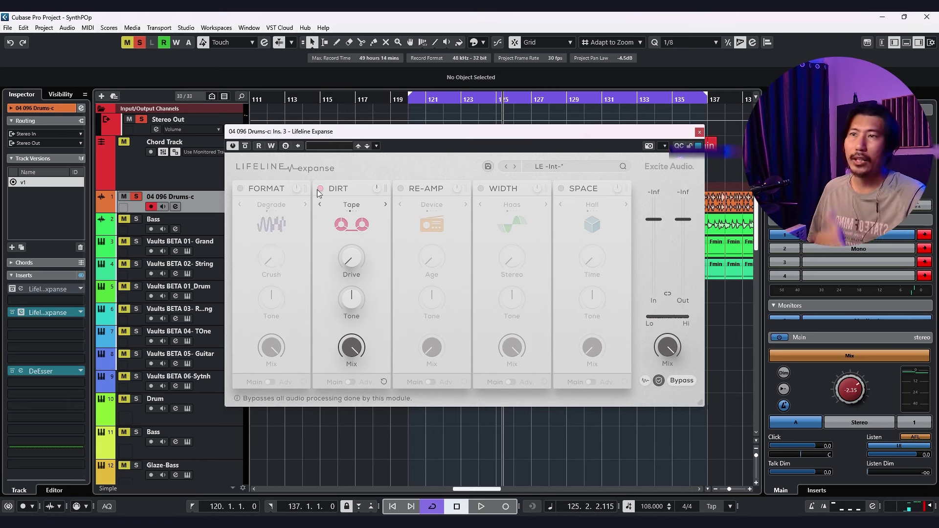
# Step: Step the Dirt module through its Rectify and Fuzz modes and return it to Tape
pyautogui.click(386, 205)
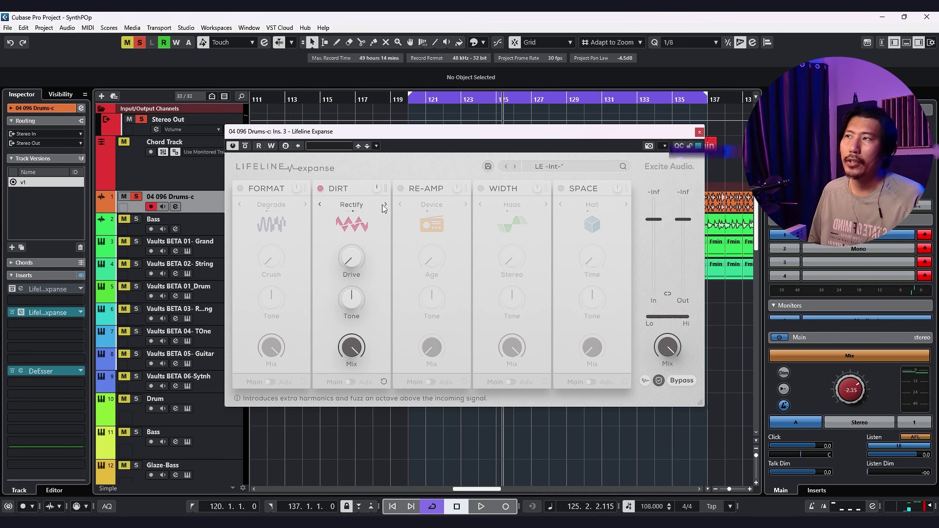
pyautogui.click(385, 204)
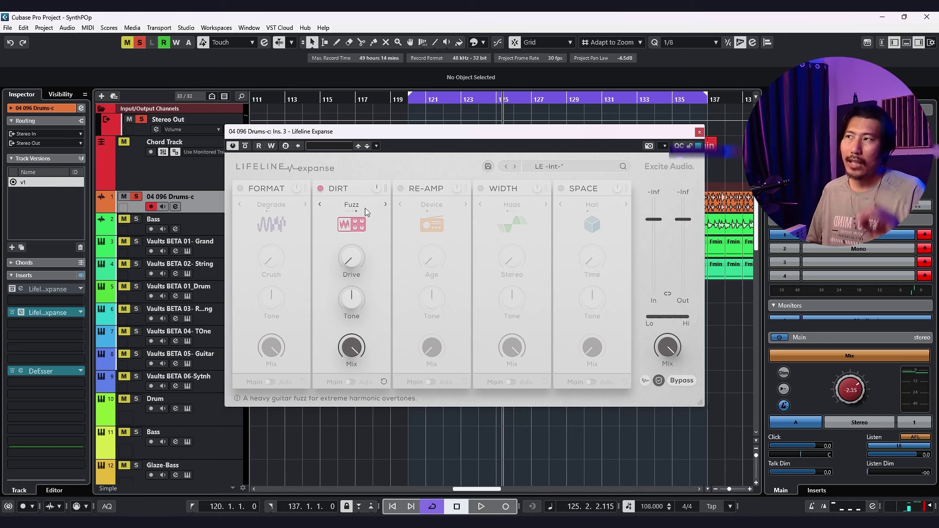
pyautogui.click(320, 204)
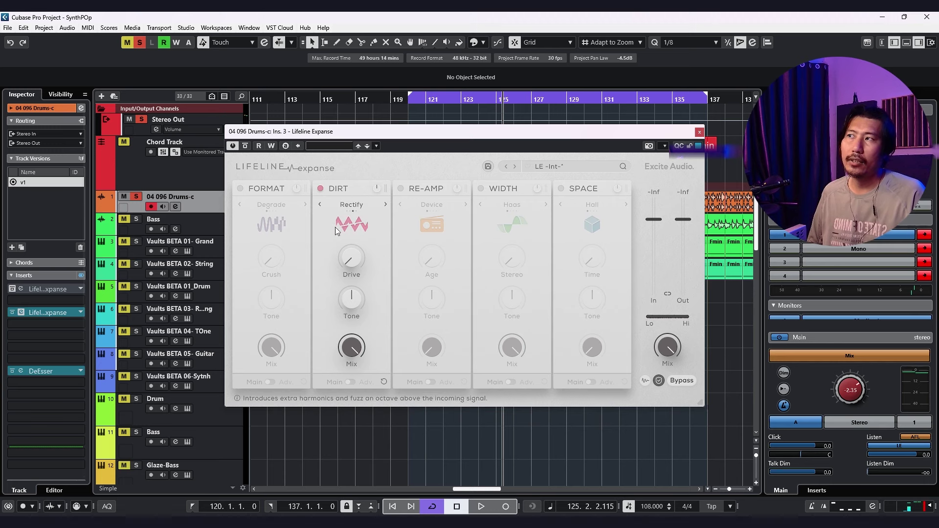
pyautogui.click(319, 205)
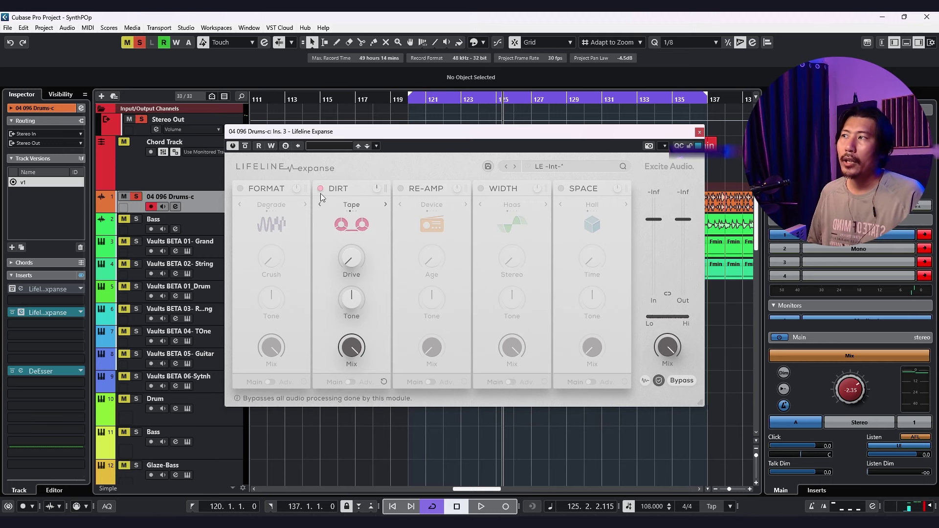
# Step: Switch from the Dirt module to Re-Amp and cycle twice through its Cabinet, Monitors and Vintage modes back to Device
pyautogui.click(320, 190)
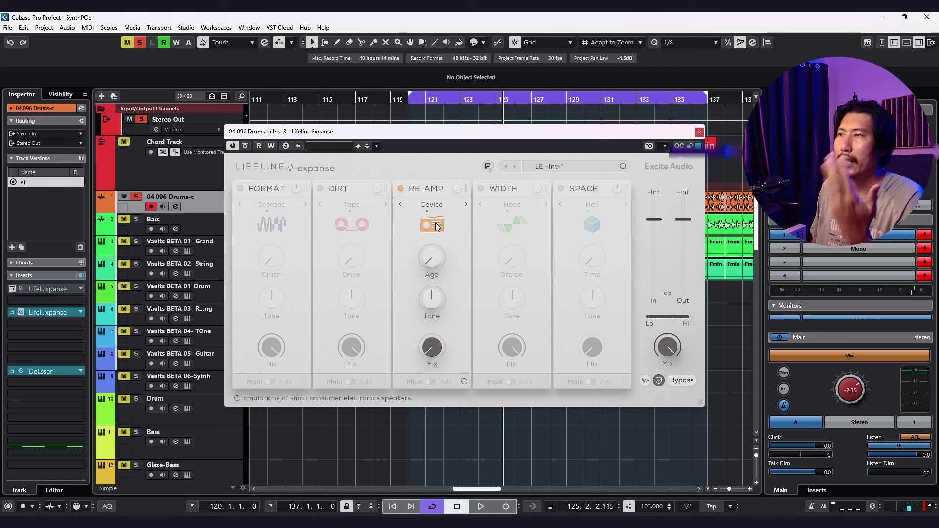
pyautogui.click(465, 205)
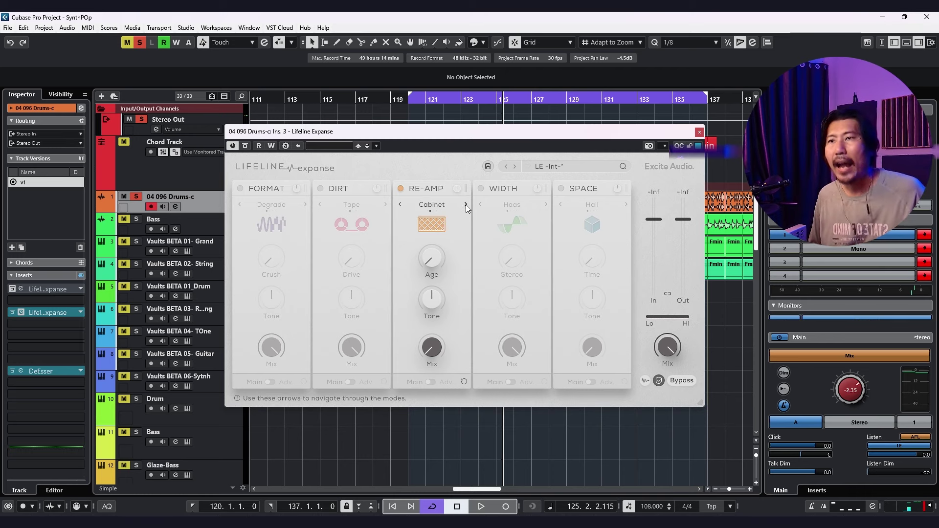
pyautogui.click(465, 204)
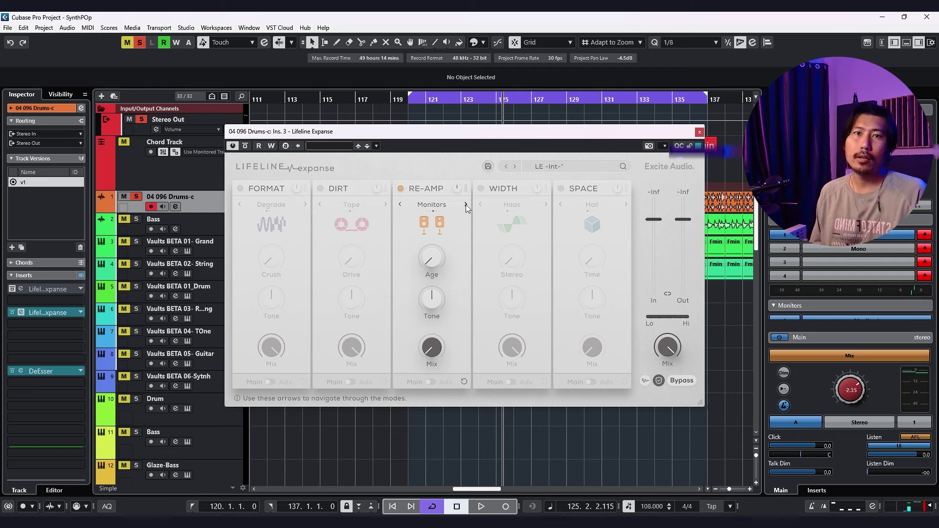
pyautogui.click(465, 206)
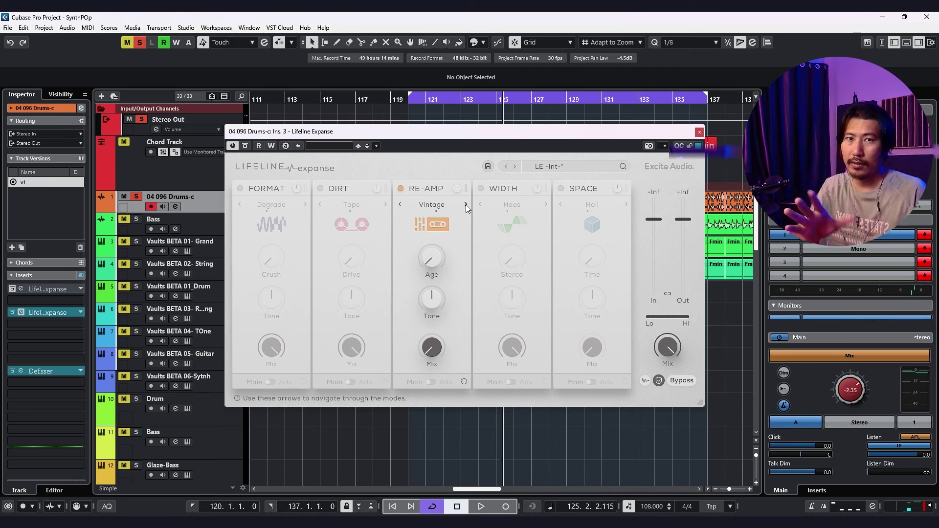
pyautogui.click(465, 205)
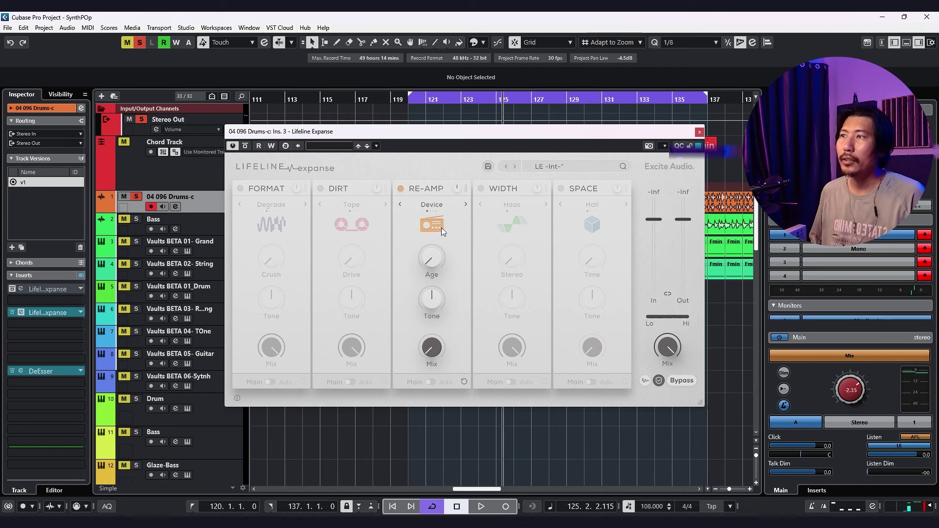
pyautogui.click(466, 206)
pyautogui.click(466, 205)
pyautogui.click(466, 205)
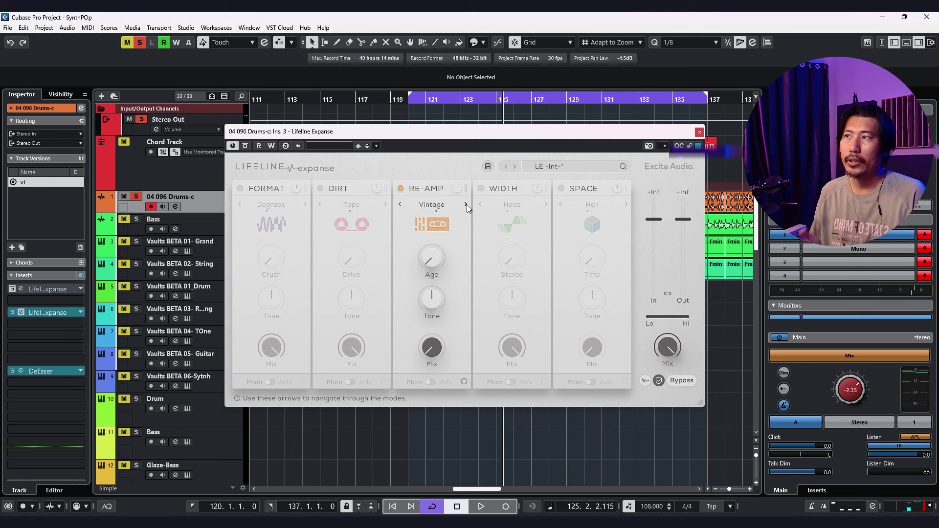
pyautogui.click(466, 204)
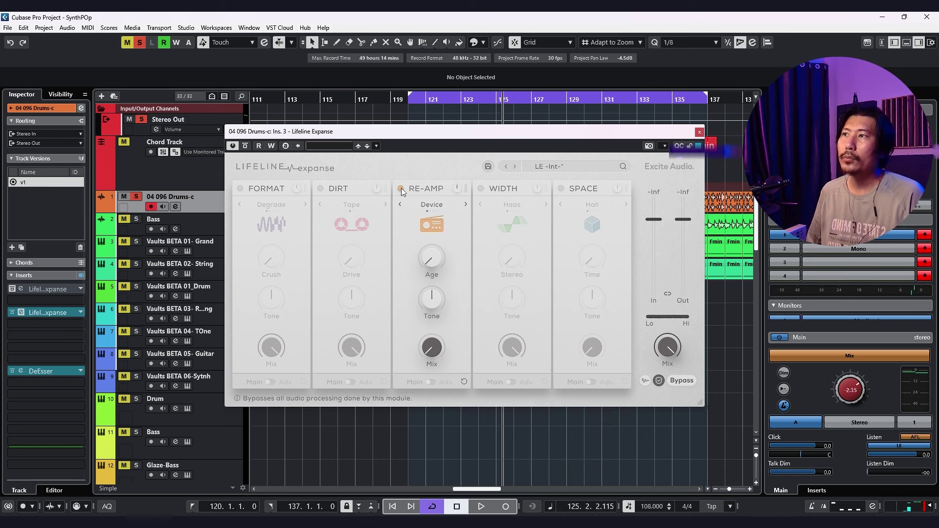
# Step: Switch from the Re-Amp module to Width and try its Mid/Side, Detune and Mono modes in turn
pyautogui.click(401, 189)
pyautogui.click(481, 190)
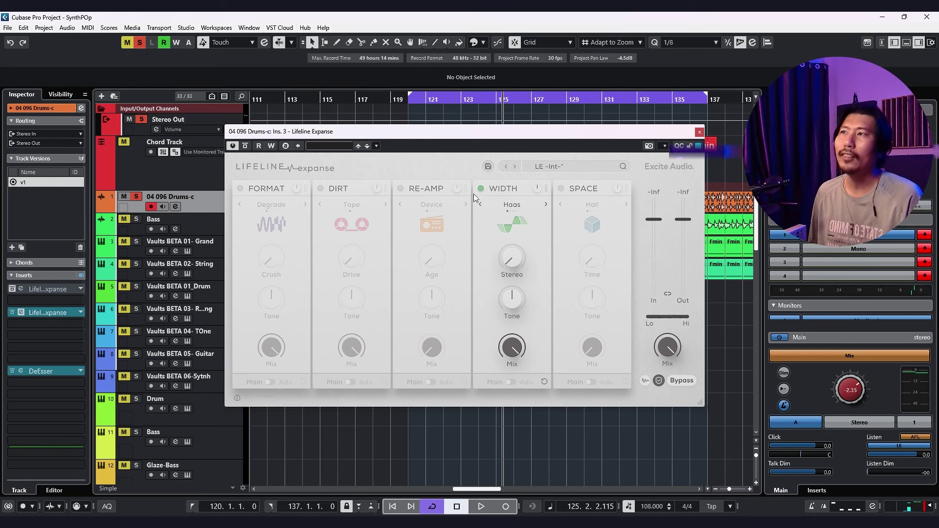
pyautogui.click(531, 208)
pyautogui.click(512, 227)
pyautogui.click(514, 206)
pyautogui.click(512, 237)
pyautogui.click(513, 206)
pyautogui.click(512, 247)
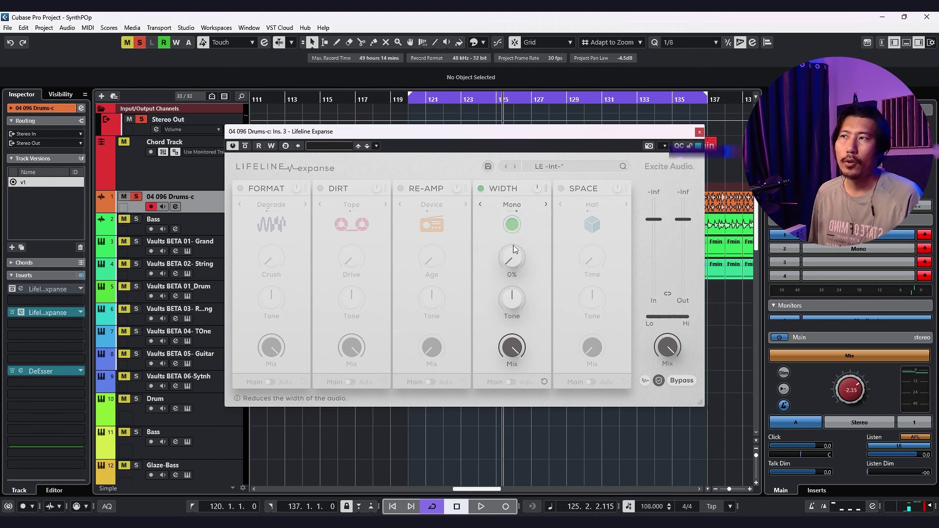
# Step: Step the Width module back from Mono through its Detune and Mid/Side modes to Haas
pyautogui.click(517, 225)
pyautogui.click(515, 236)
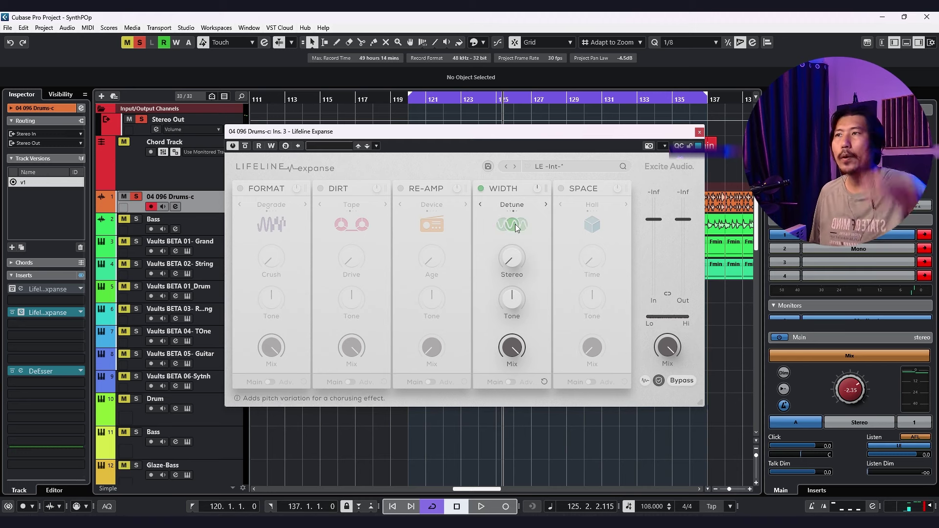
pyautogui.click(518, 210)
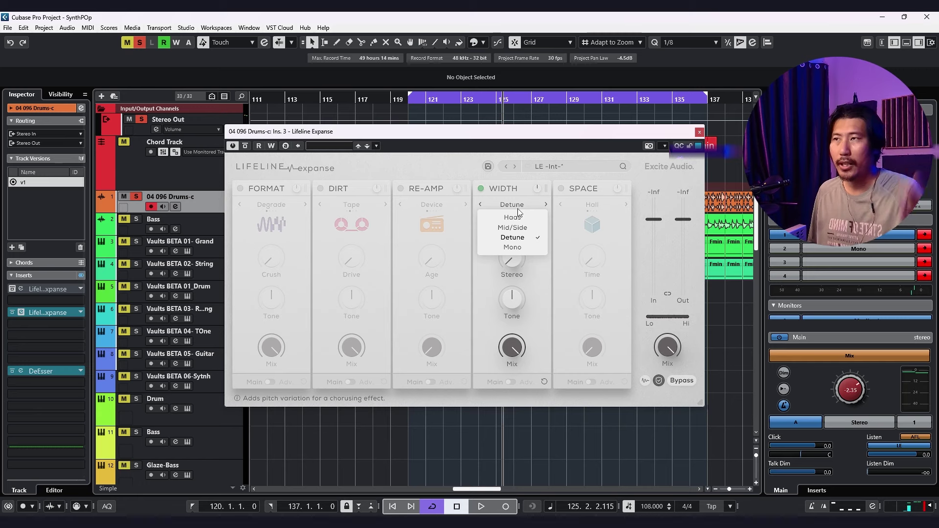
pyautogui.click(520, 227)
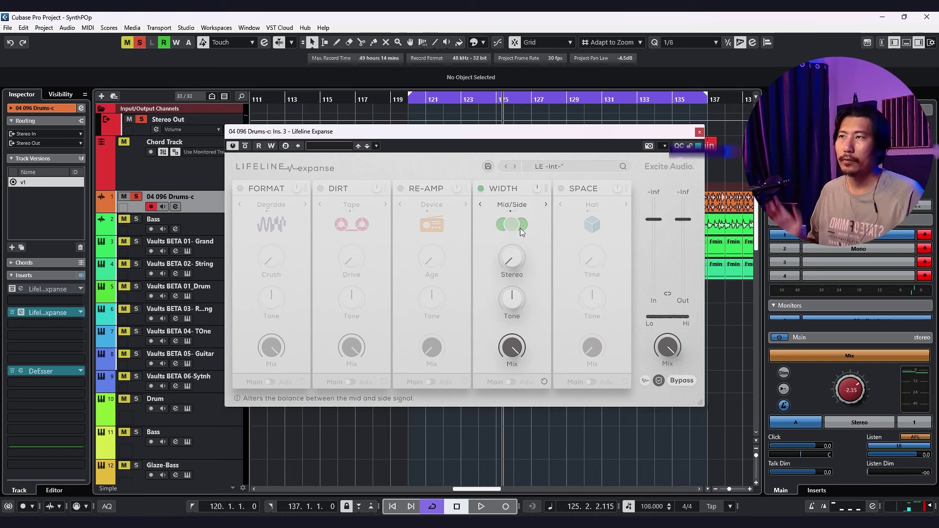
pyautogui.click(523, 208)
pyautogui.click(522, 217)
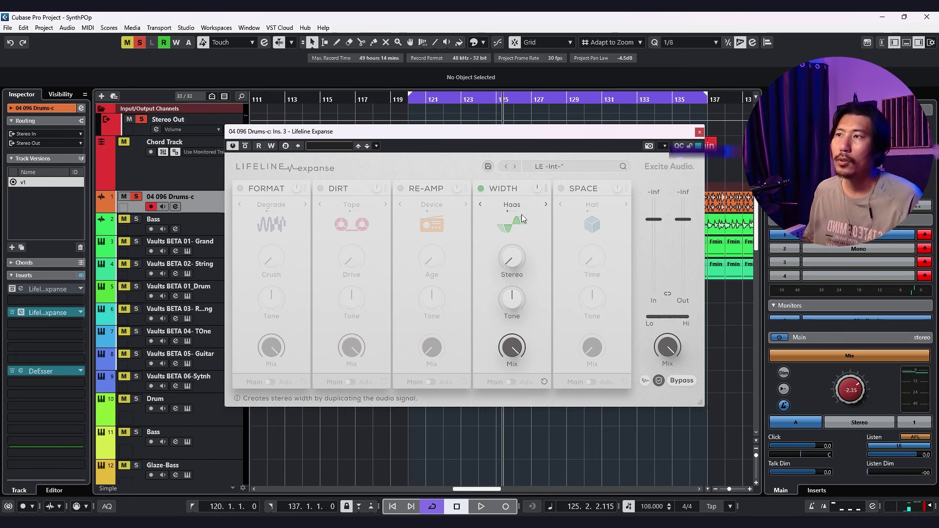
# Step: Switch from the Width module to Space, show its list of reverb modes, and leave all modules off
pyautogui.click(481, 188)
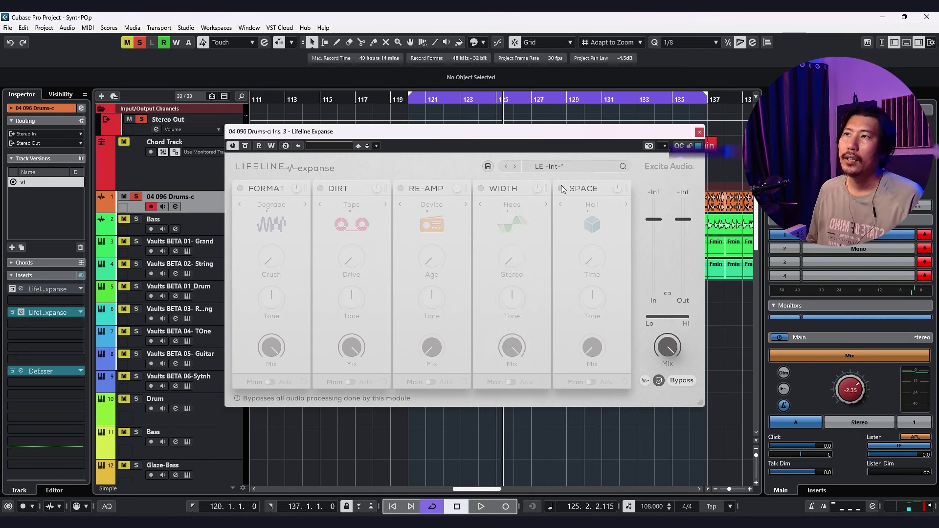
pyautogui.click(561, 189)
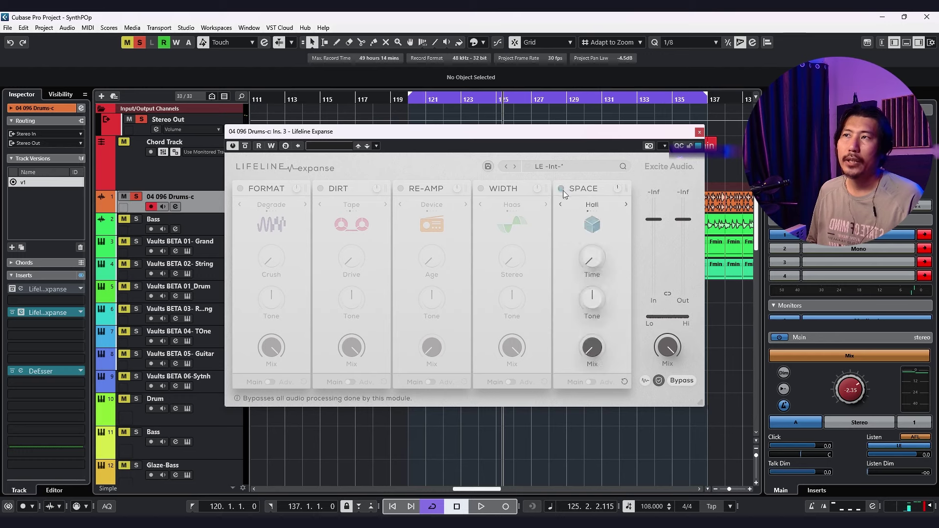
pyautogui.click(596, 207)
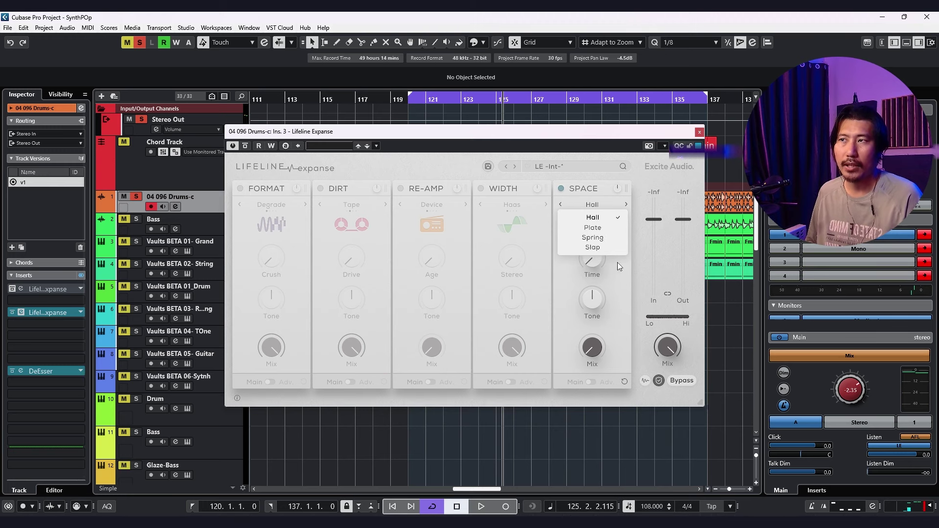
pyautogui.click(560, 189)
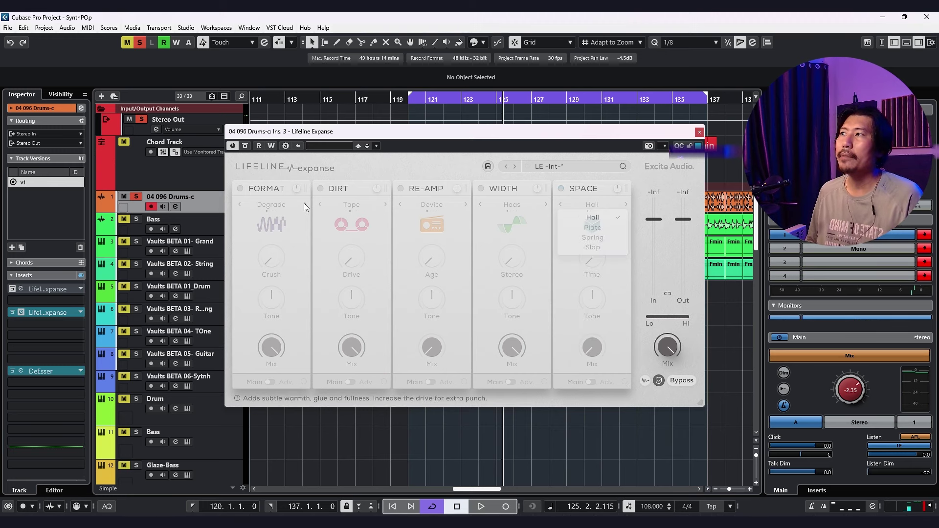
pyautogui.click(241, 188)
pyautogui.click(242, 188)
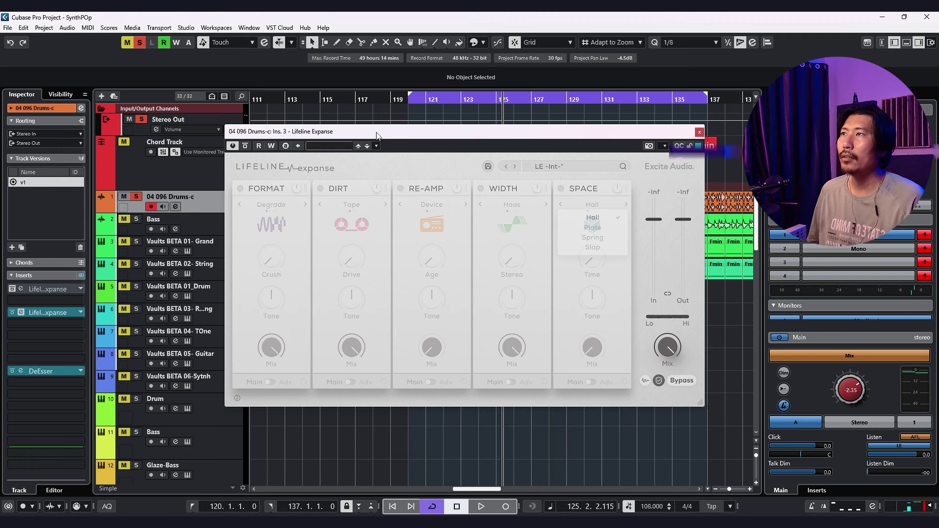
# Step: Play the drums from the loop start with the Format module on in Degrade mode, and sweep its Mix to zero and back to 100%
pyautogui.press('space')
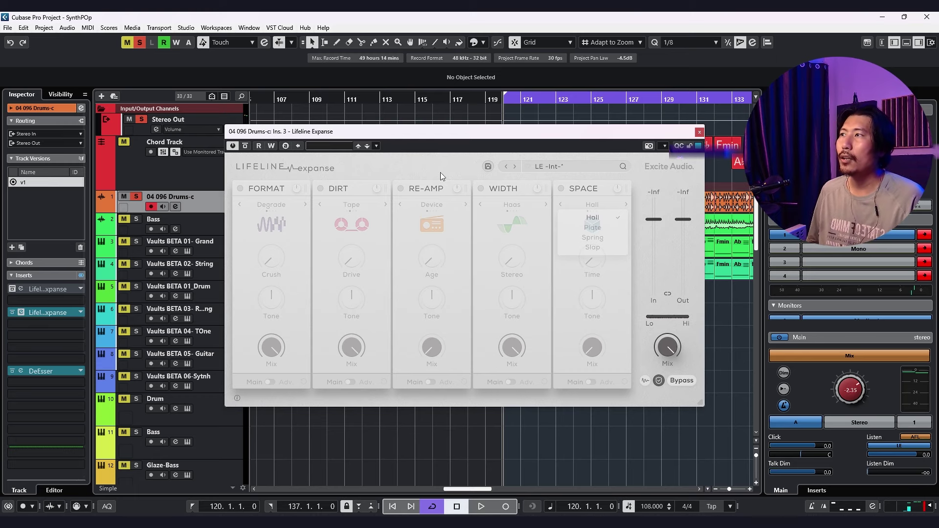
pyautogui.press('space')
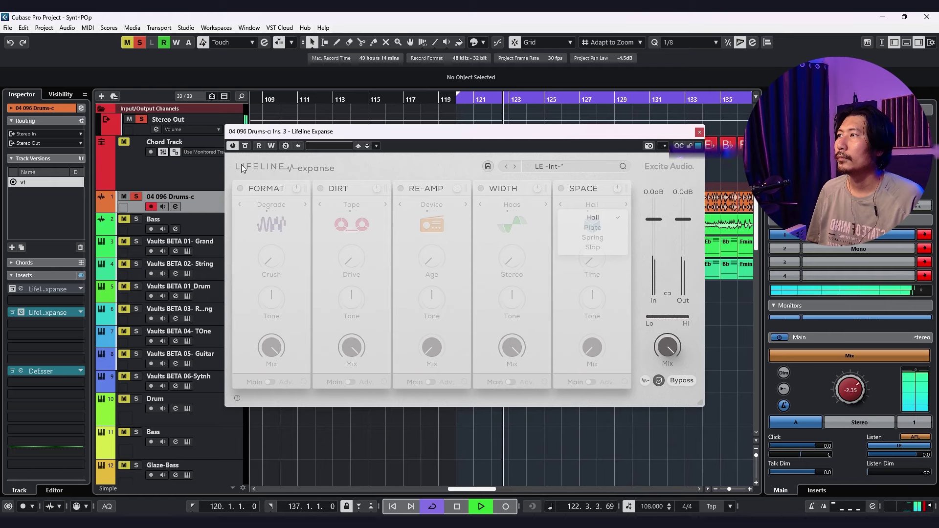
pyautogui.click(240, 189)
pyautogui.moveTo(274, 260)
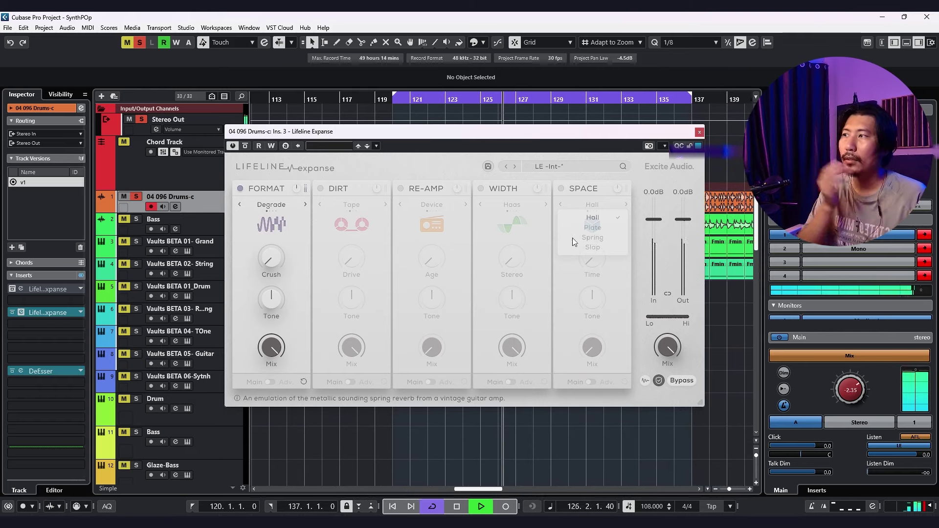
pyautogui.moveTo(280, 360)
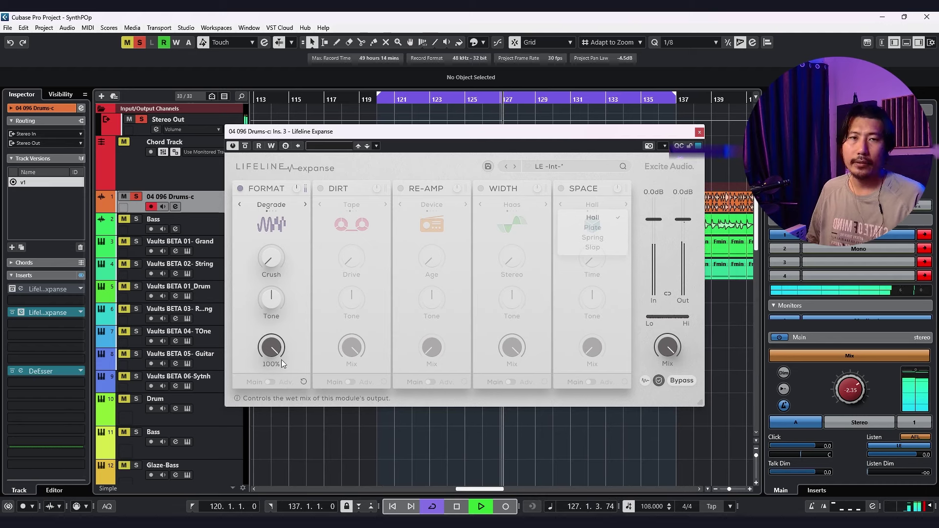
pyautogui.moveTo(279, 351); pyautogui.dragTo(263, 489)
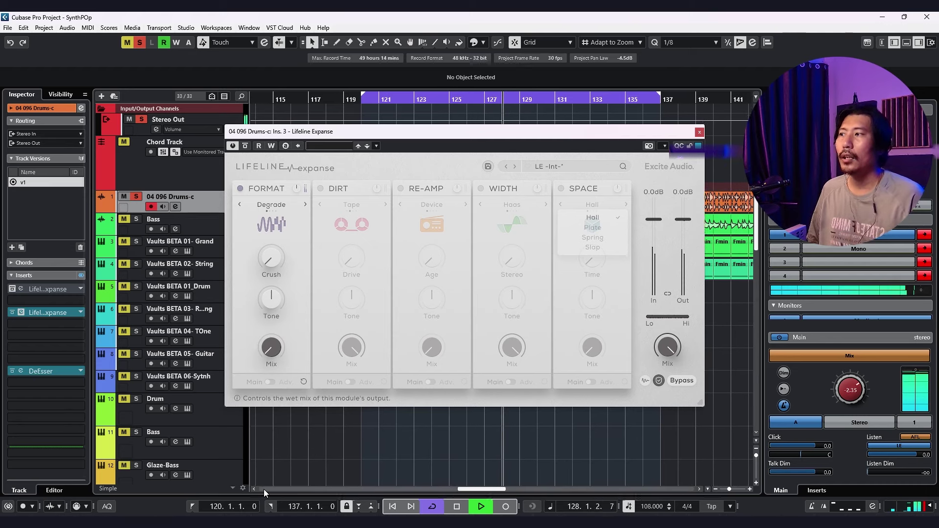
pyautogui.moveTo(271, 342); pyautogui.dragTo(310, 228)
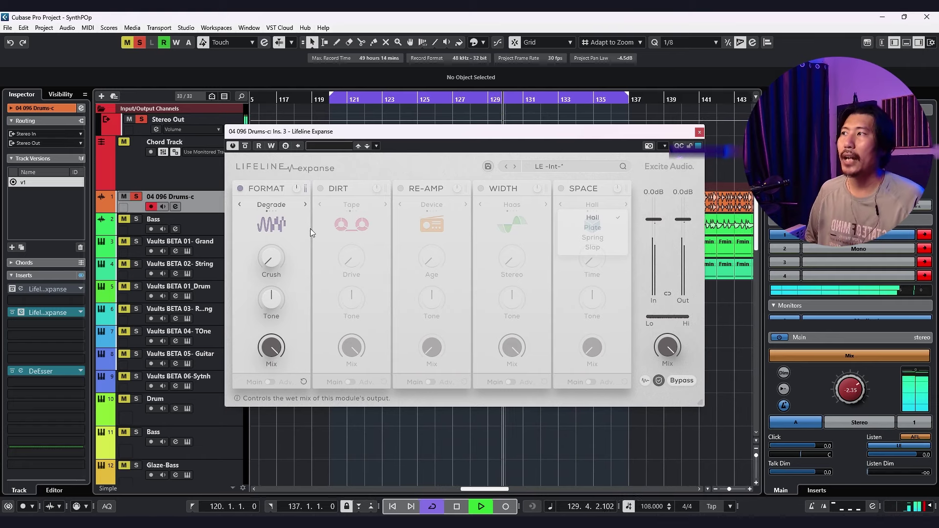
# Step: Raise the Format module's Crush to maximum, and sweep its Tone fully up and back to centre
pyautogui.moveTo(271, 263); pyautogui.dragTo(294, 150)
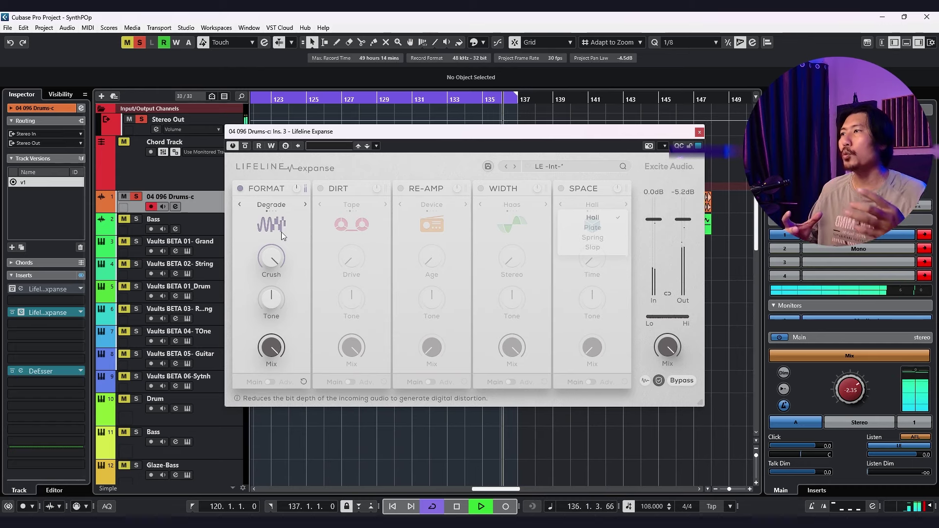
pyautogui.moveTo(280, 303)
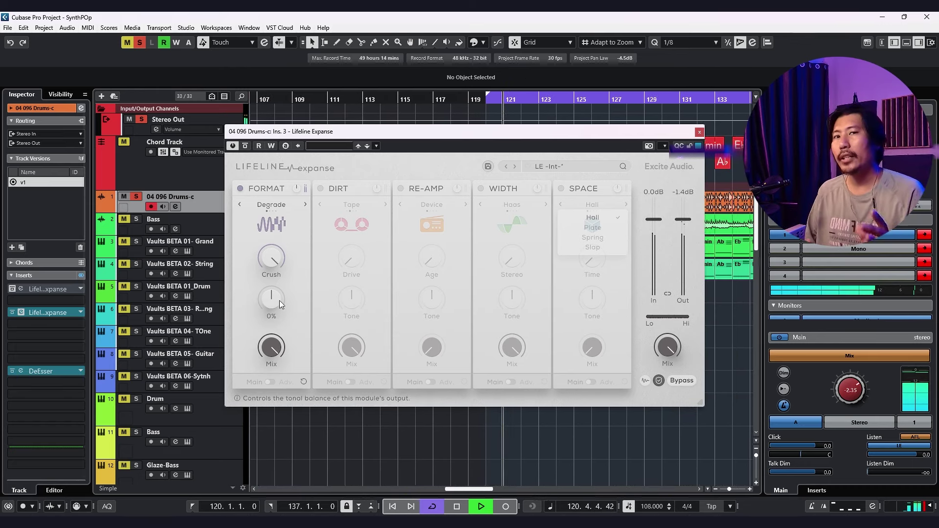
pyautogui.moveTo(279, 301); pyautogui.dragTo(294, 229)
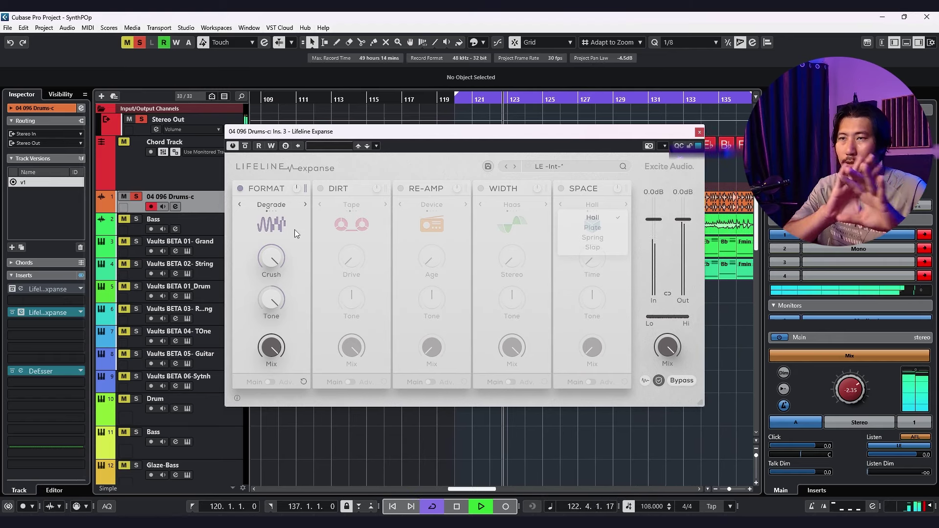
pyautogui.moveTo(295, 230); pyautogui.dragTo(272, 377)
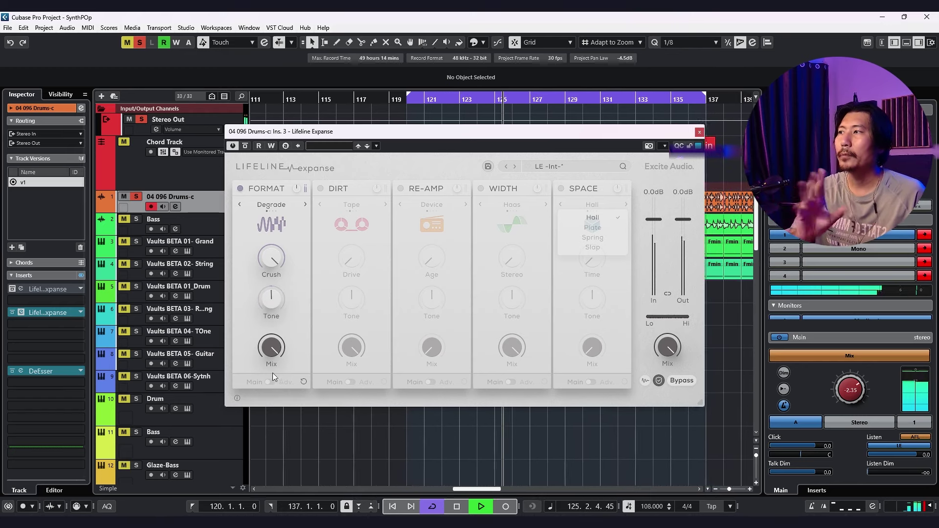
# Step: Lower the Format module's Mix to blend in dry drums, and raise it back up with Crush at maximum
pyautogui.moveTo(280, 262)
pyautogui.mouseDown()
pyautogui.moveTo(260, 364)
pyautogui.moveTo(283, 254)
pyautogui.mouseUp()
pyautogui.moveTo(268, 334); pyautogui.dragTo(266, 429)
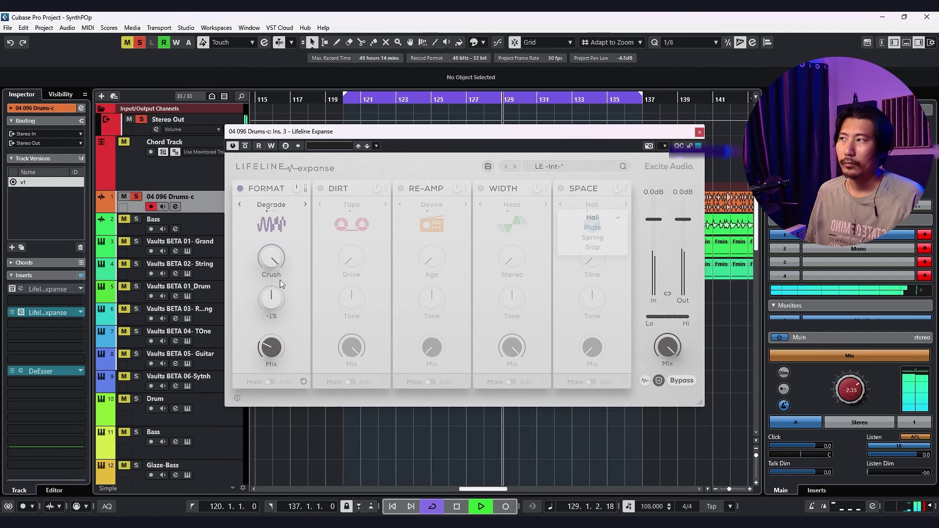
pyautogui.moveTo(260, 348); pyautogui.dragTo(259, 353)
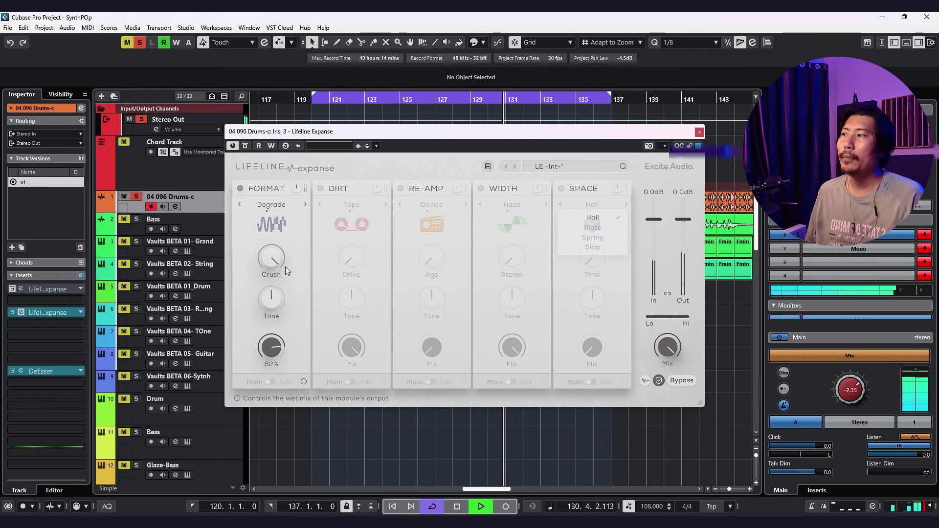
# Step: Step the Format module through its Resample and Flatten modes to Washed while listening, and stop playback
pyautogui.click(304, 204)
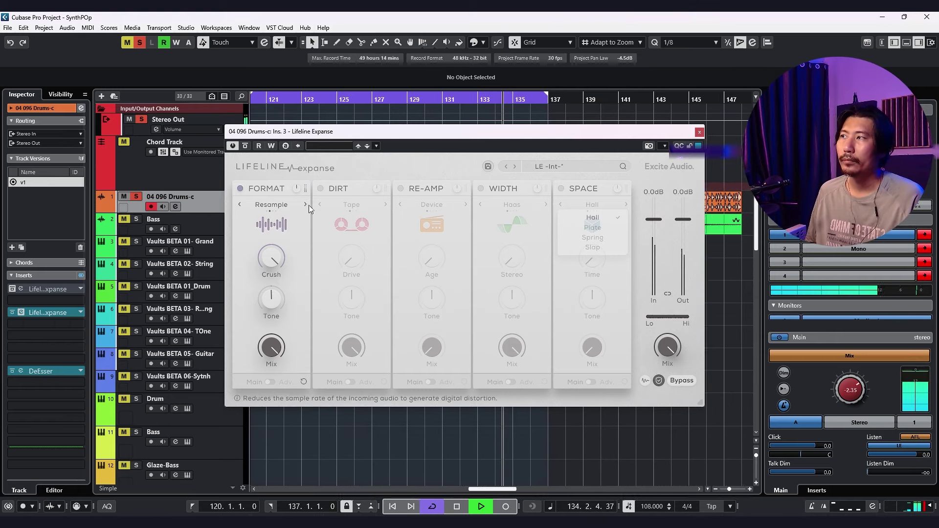
pyautogui.click(304, 204)
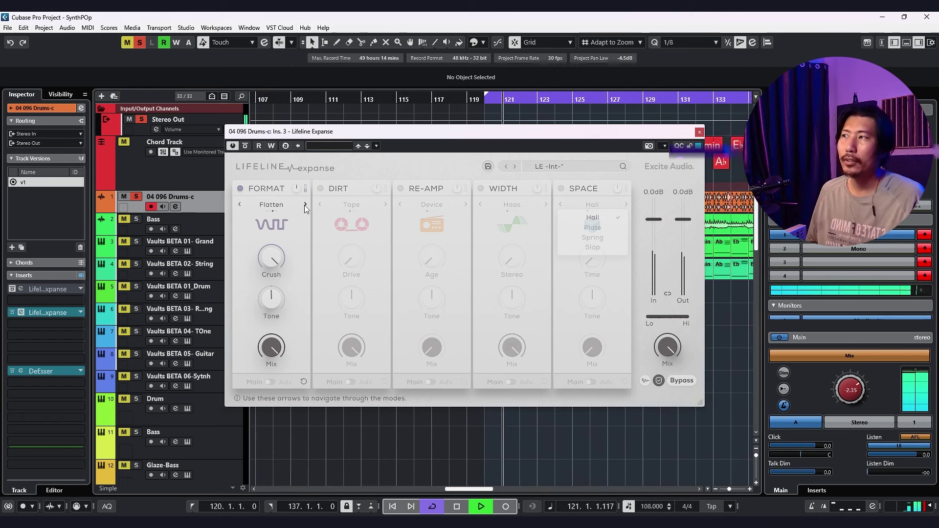
pyautogui.click(304, 204)
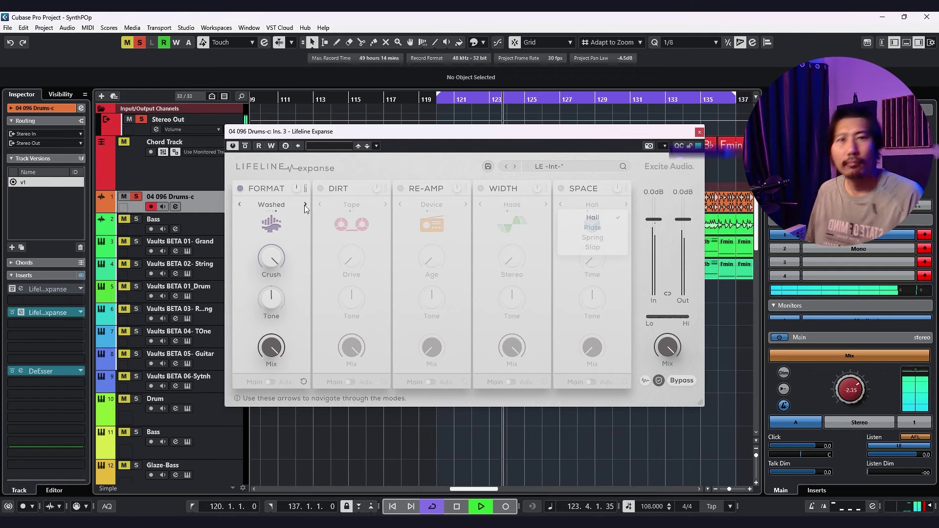
pyautogui.press('space')
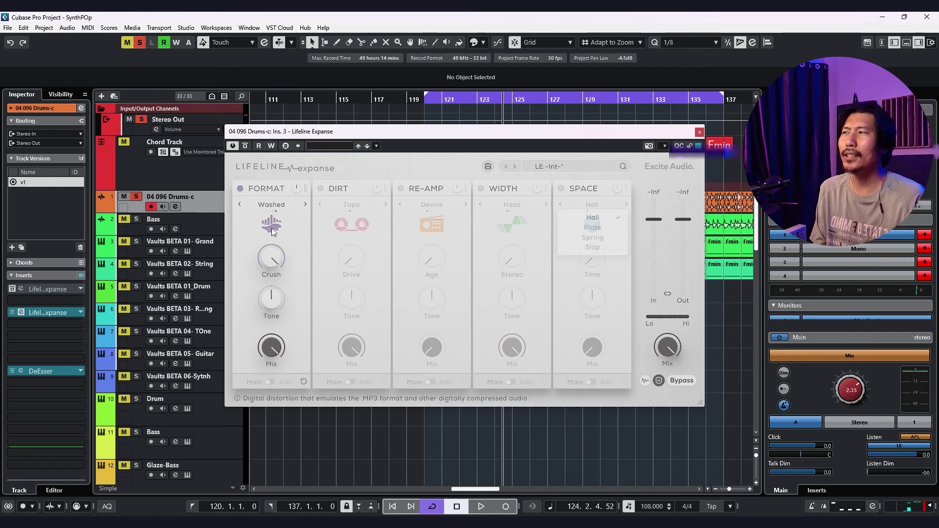
# Step: Set the Washed mode's Mix to 23% during playback, and compare the drums with Format off and on
pyautogui.press('space')
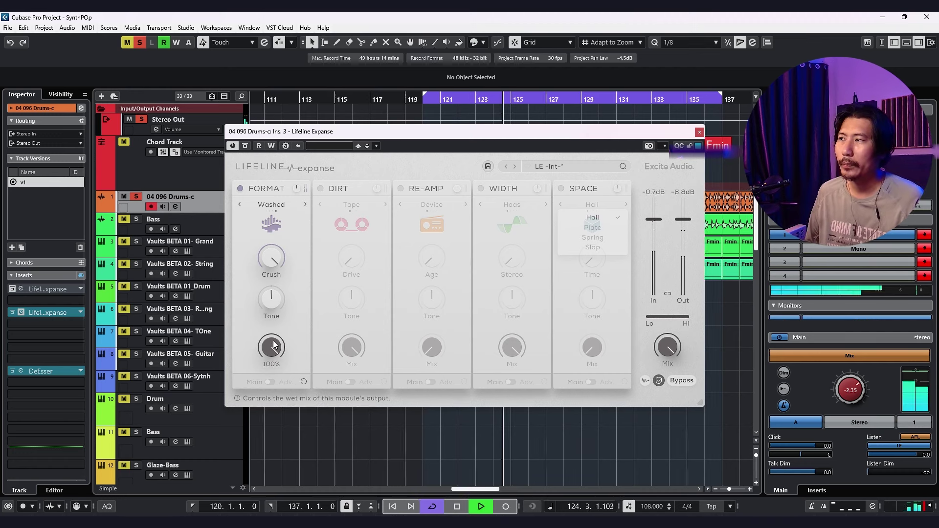
pyautogui.moveTo(264, 417); pyautogui.dragTo(255, 436)
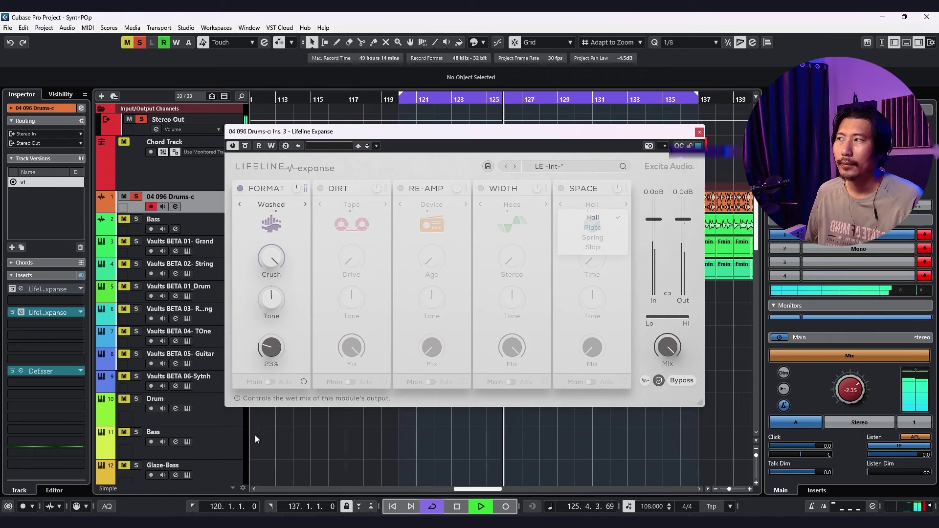
pyautogui.click(240, 189)
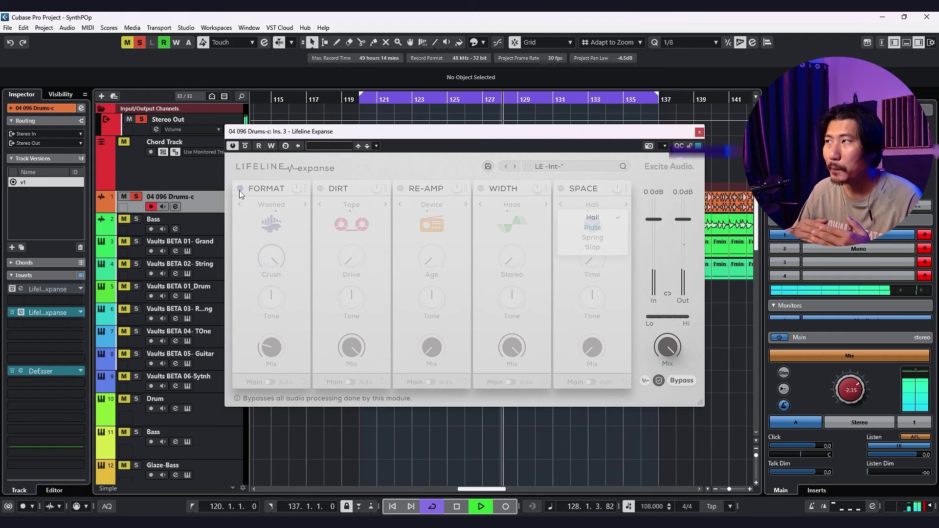
pyautogui.click(240, 190)
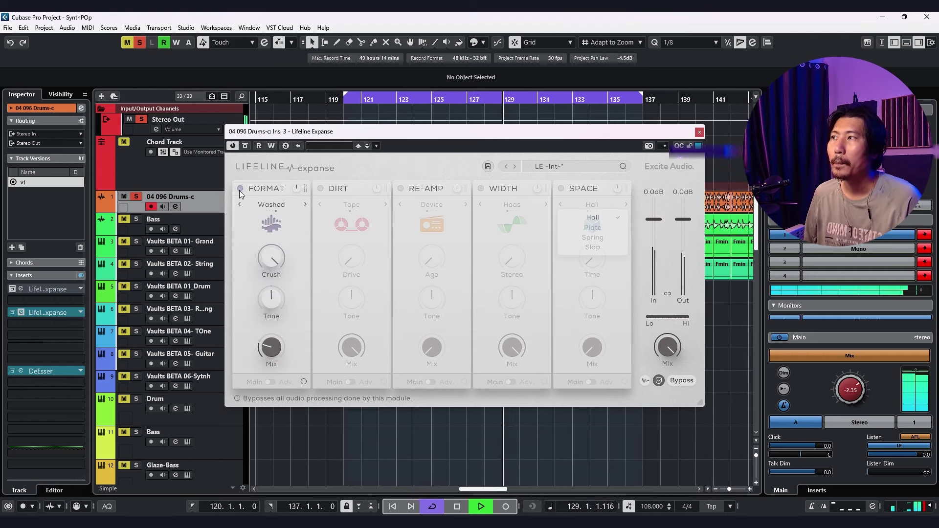
pyautogui.moveTo(275, 352)
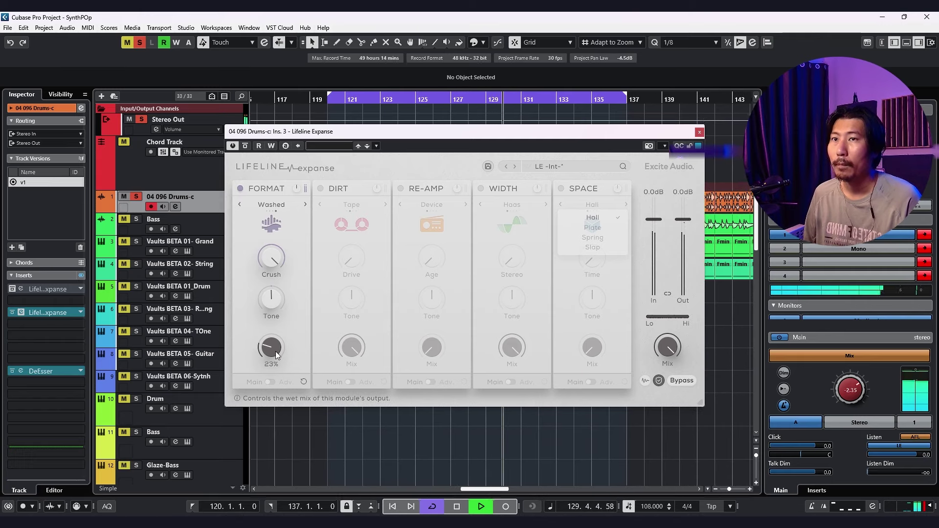
pyautogui.press('space')
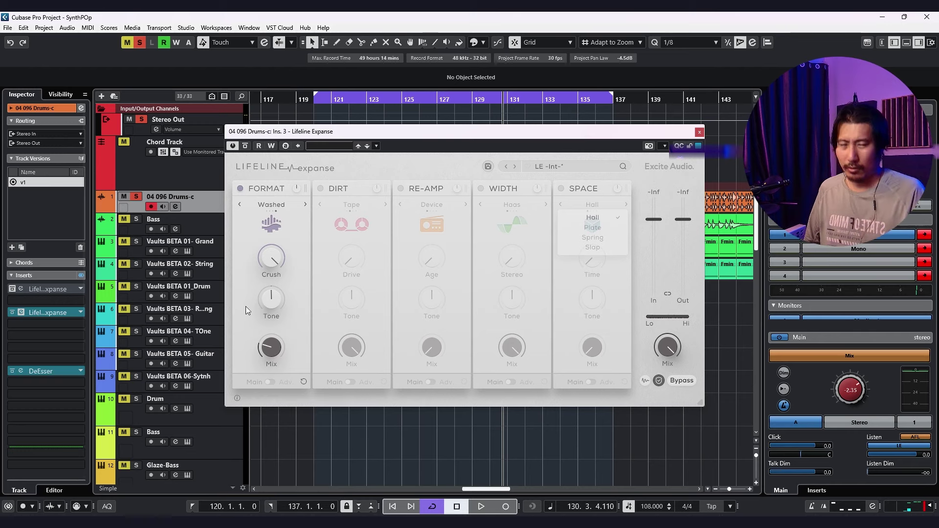
# Step: Turn off the Format module, then play the drums from the loop start dry and with the Dirt module's Tape mode on
pyautogui.click(243, 189)
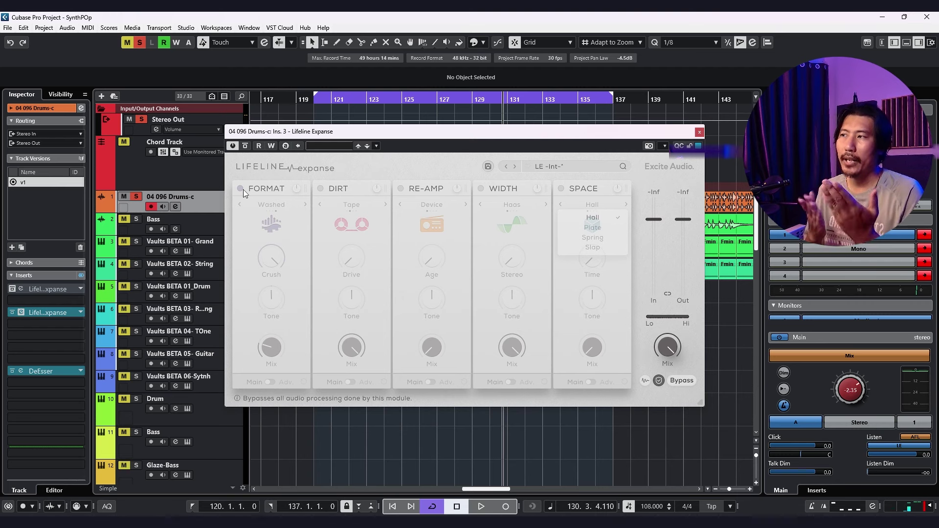
pyautogui.click(325, 189)
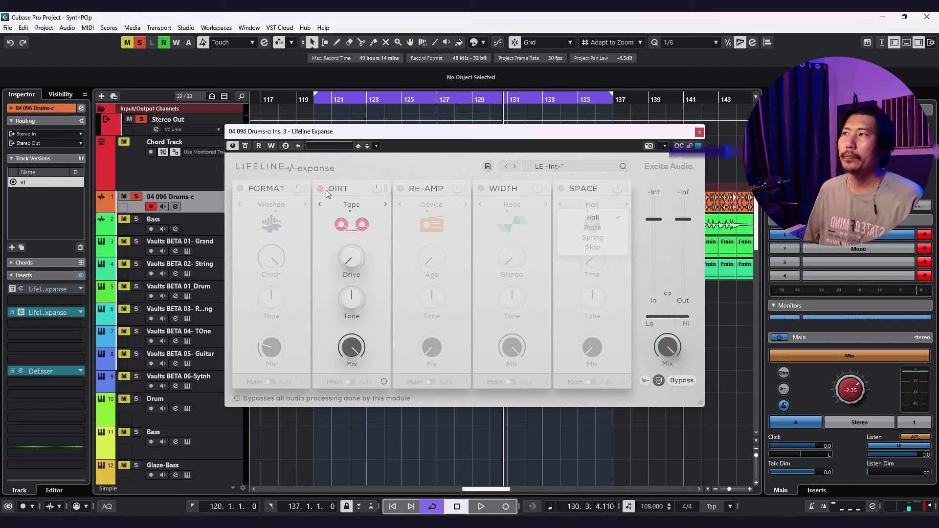
pyautogui.press('space')
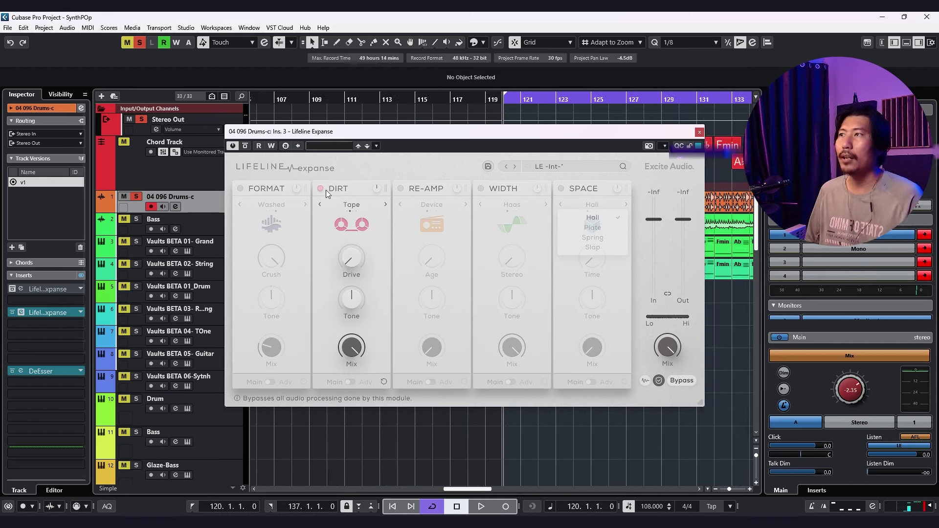
pyautogui.click(324, 189)
pyautogui.press('space')
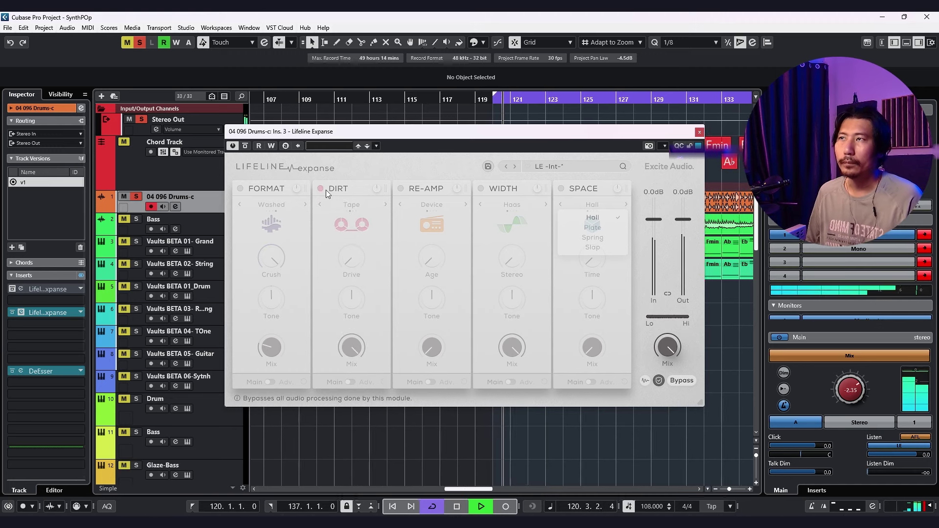
pyautogui.click(325, 191)
# Step: Raise the Dirt module's Drive to maximum and lower its Tone to about -44% while the drums play
pyautogui.moveTo(351, 256); pyautogui.dragTo(351, 155)
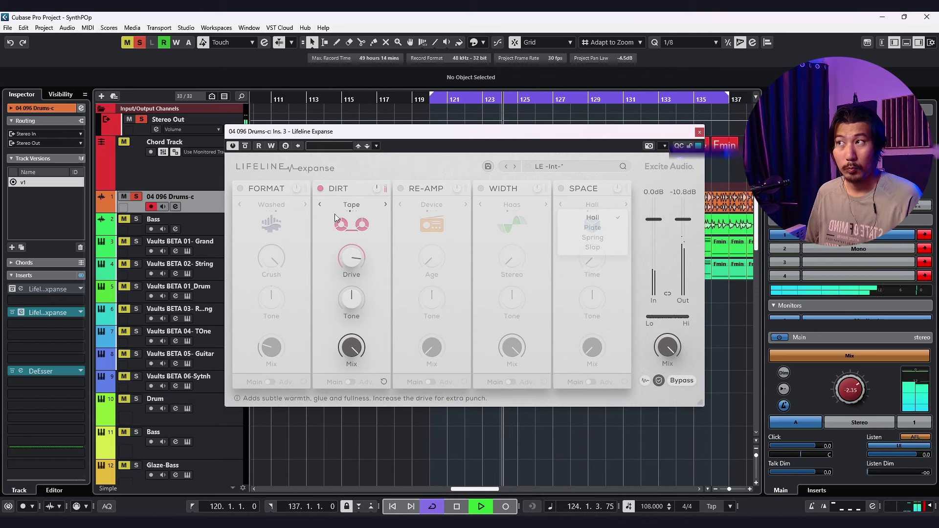
pyautogui.moveTo(353, 255); pyautogui.dragTo(355, 223)
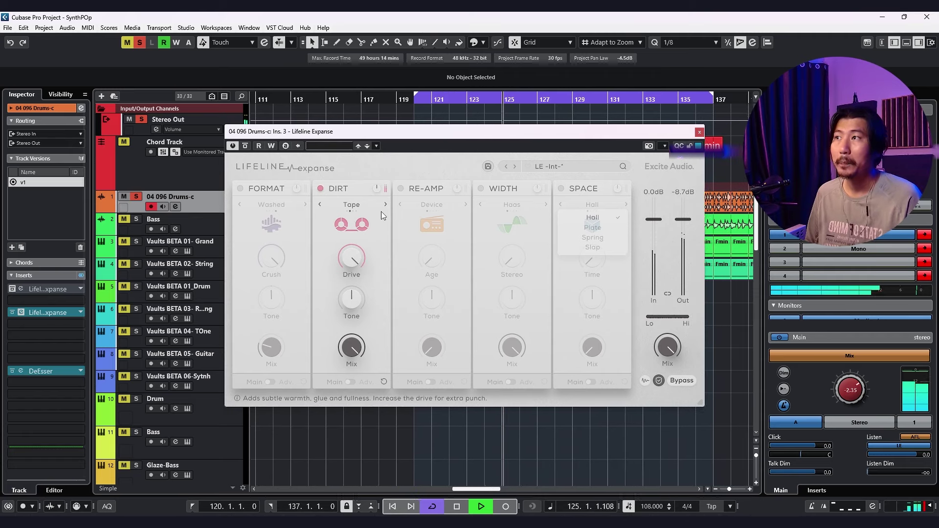
pyautogui.moveTo(349, 296); pyautogui.dragTo(333, 318)
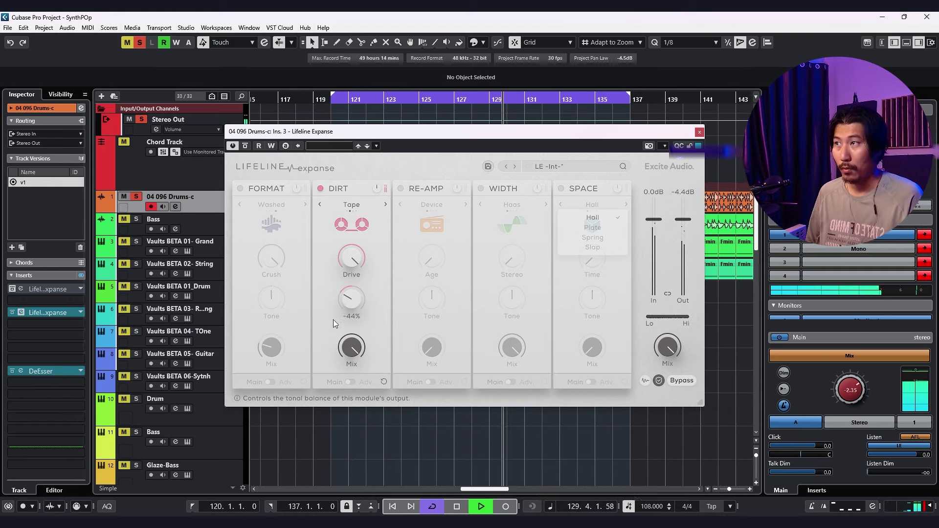
# Step: Step the Dirt module through Rectify and Fuzz to Tube during playback, and return its Tone to centre
pyautogui.click(386, 205)
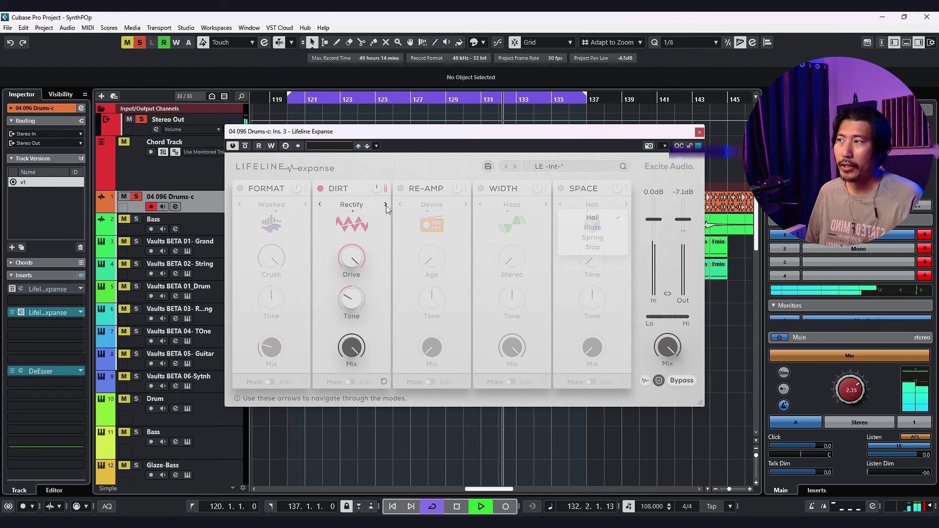
pyautogui.click(386, 205)
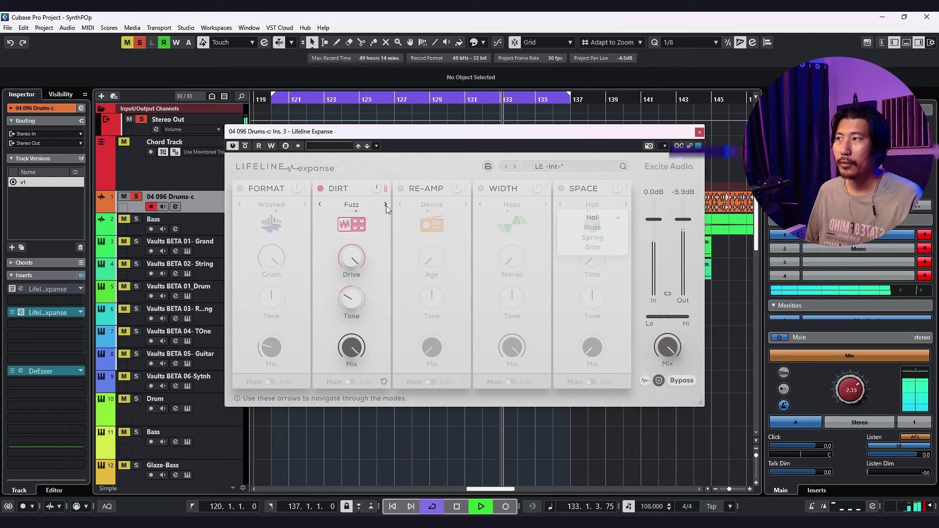
pyautogui.click(386, 206)
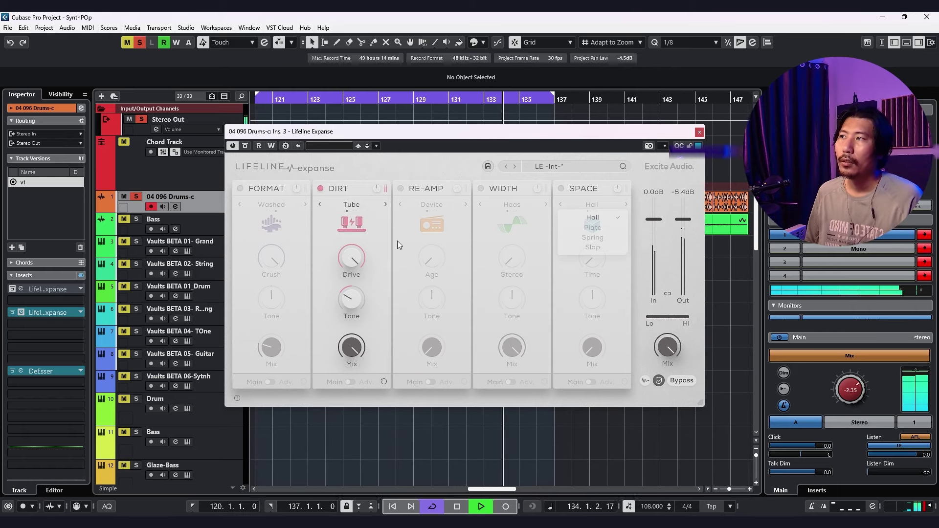
pyautogui.moveTo(359, 298); pyautogui.dragTo(359, 272)
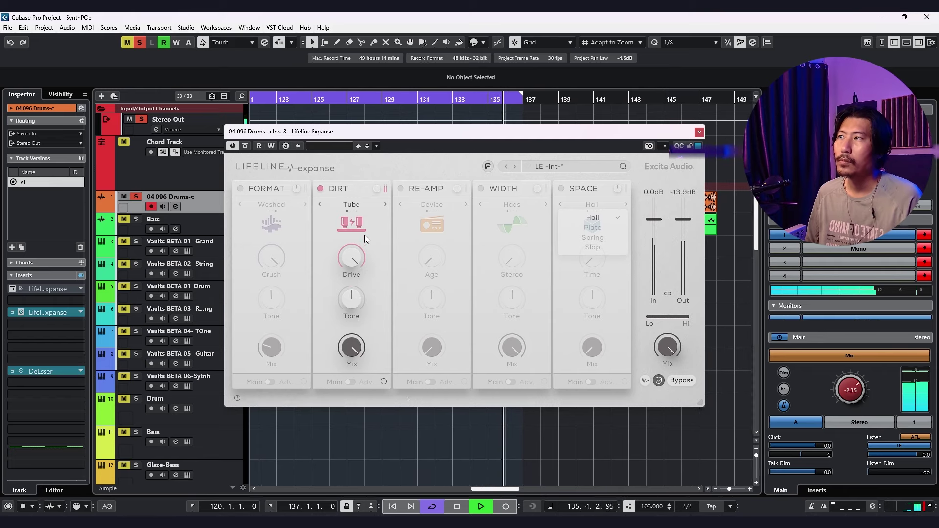
# Step: Audition Dirt's Tape, Rectify and Fuzz modes with Tone centred, return to Tube, and stop playback
pyautogui.click(385, 206)
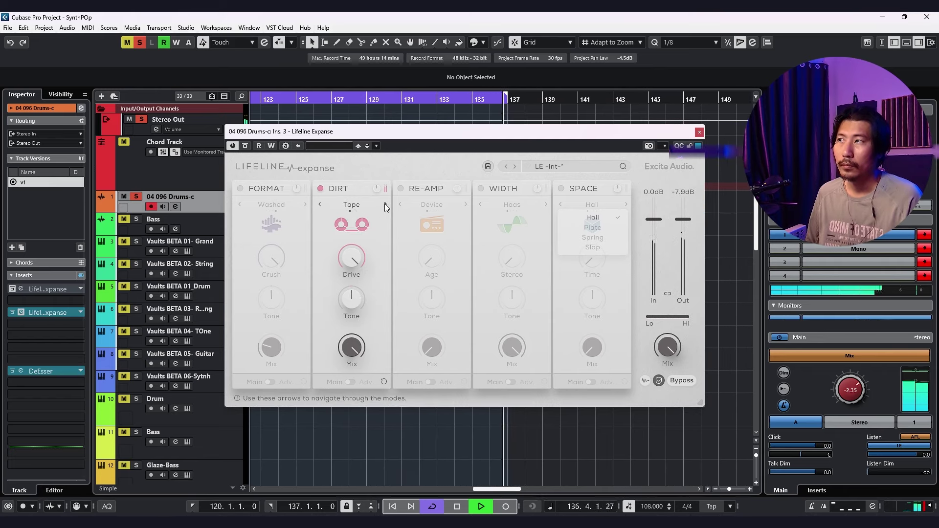
pyautogui.click(385, 206)
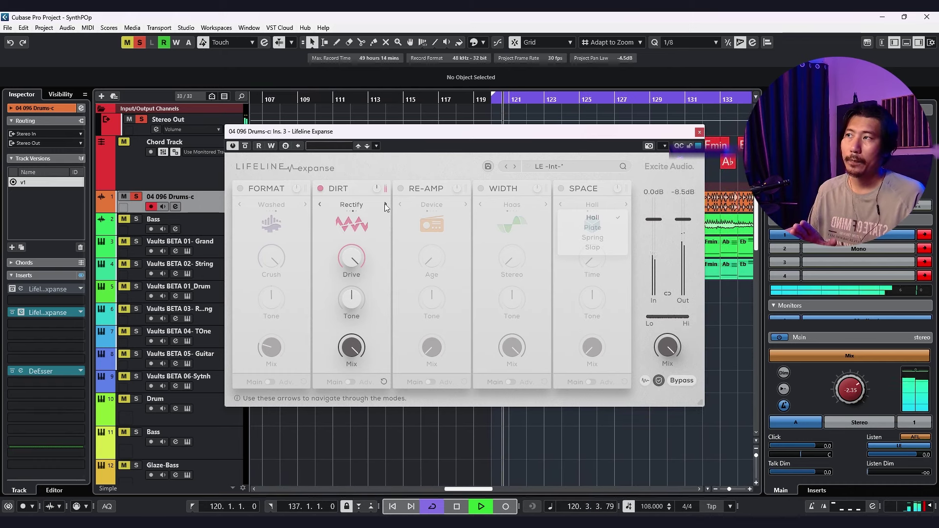
pyautogui.click(385, 205)
pyautogui.click(385, 205)
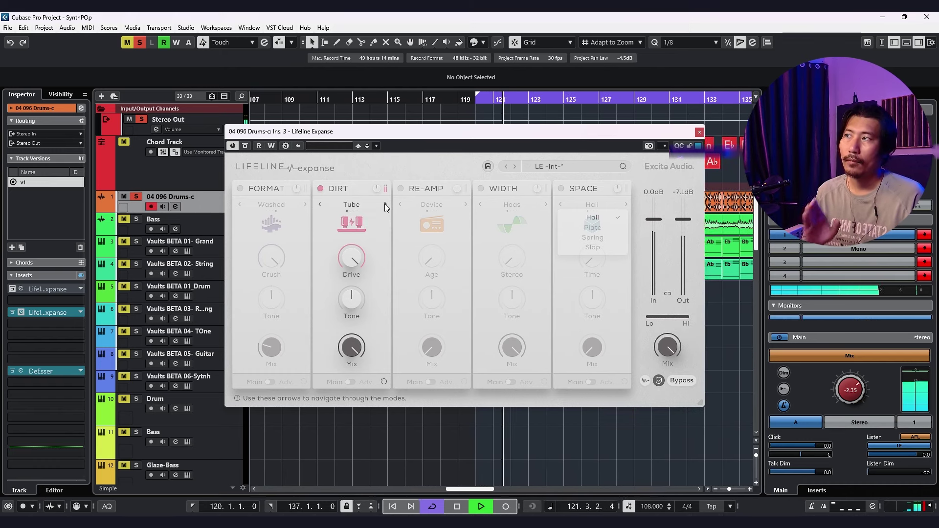
pyautogui.press('space')
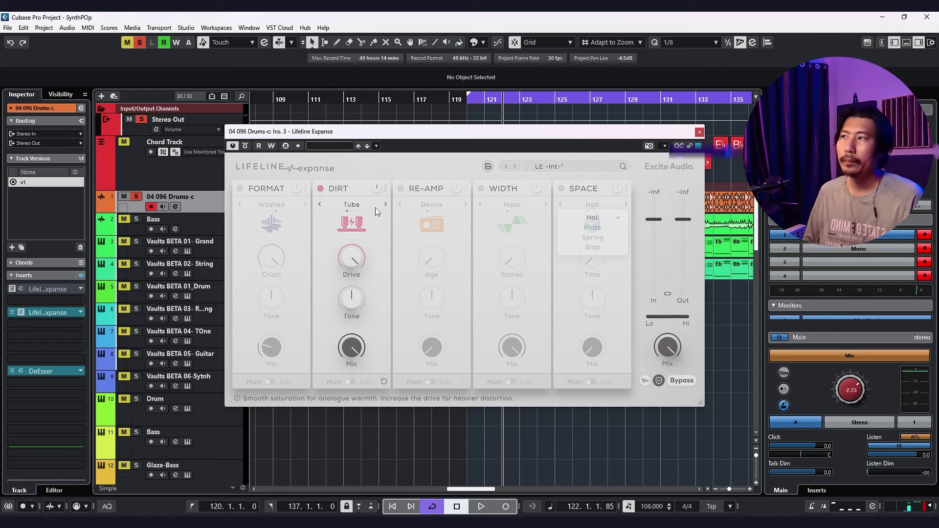
# Step: Resume playback to compare Dirt's Tube mode with Tape, Rectify and Fuzz in turn, and stop on Fuzz
pyautogui.press('space')
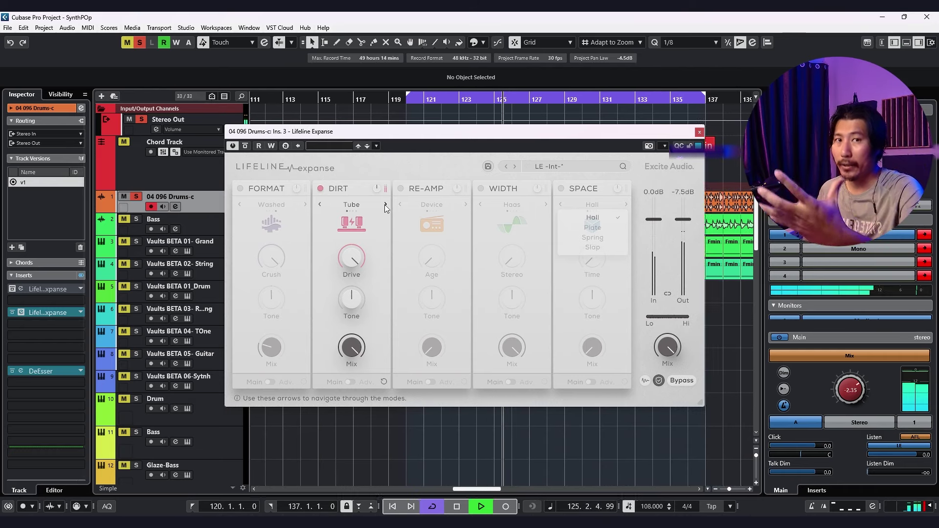
pyautogui.click(385, 206)
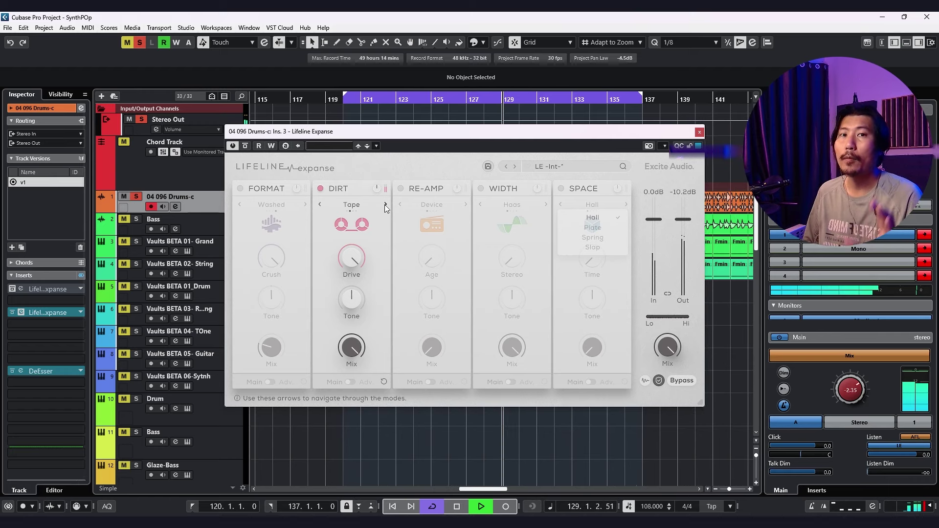
pyautogui.click(385, 206)
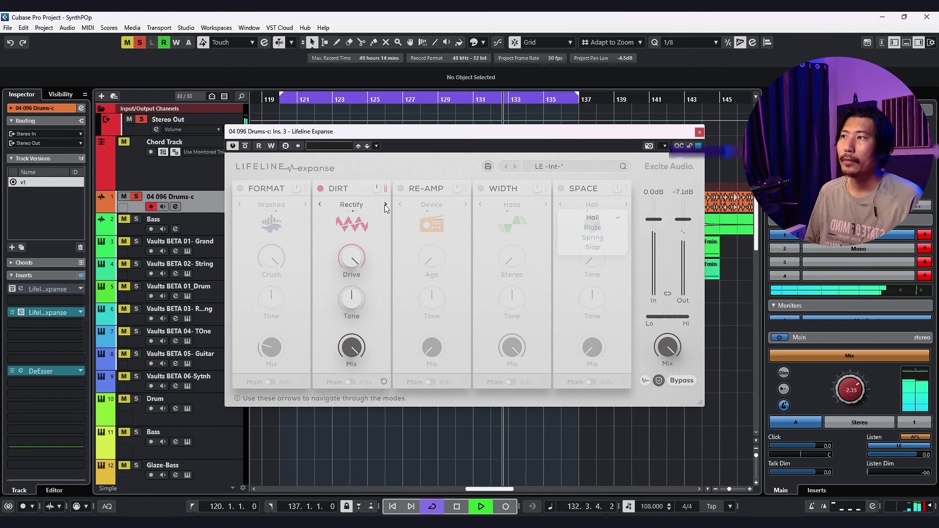
pyautogui.click(385, 206)
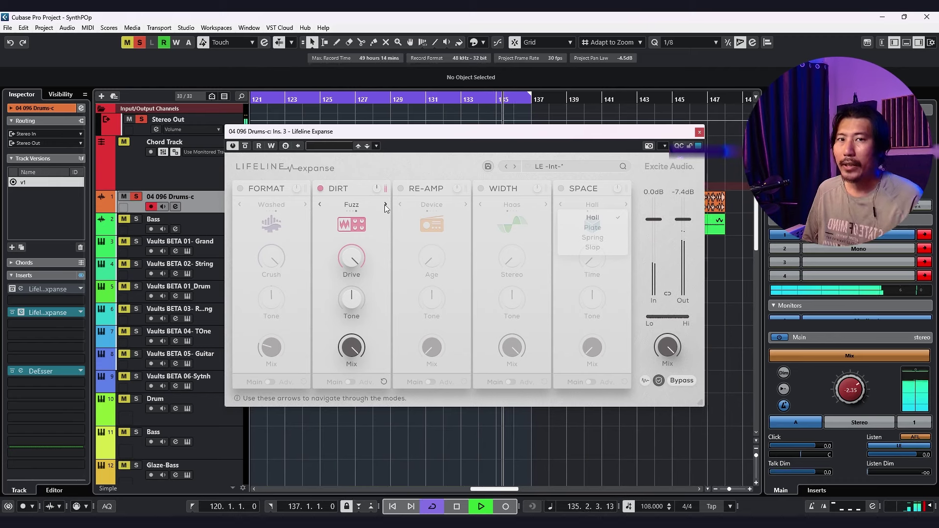
pyautogui.press('space')
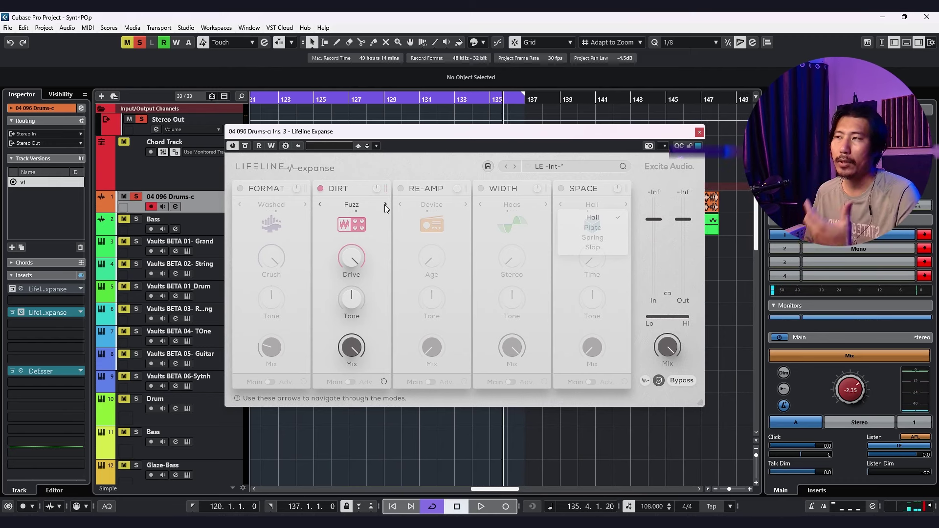
# Step: With playback stopped, step the Dirt module backwards from Fuzz through Rectify and Tape to Tube, reviewing each mode's description
pyautogui.click(320, 205)
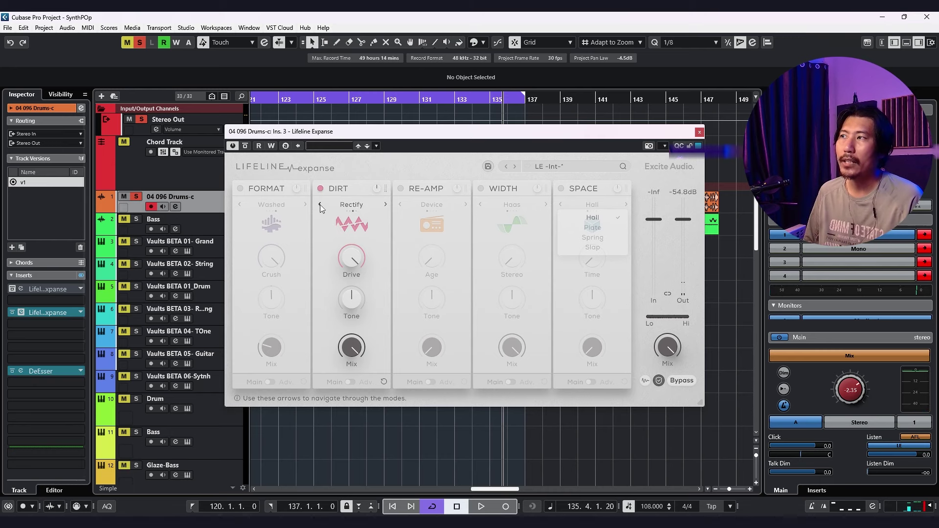
pyautogui.click(386, 206)
pyautogui.click(320, 204)
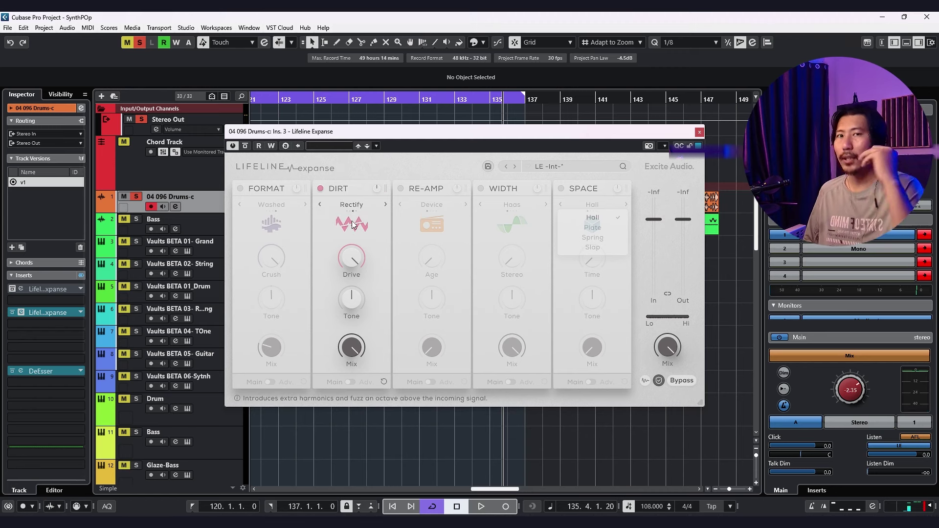
pyautogui.click(321, 205)
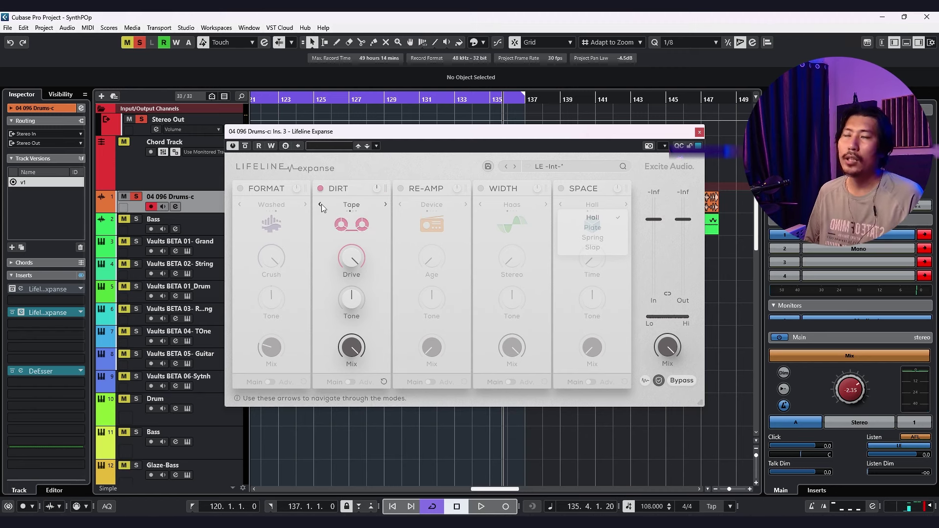
pyautogui.click(320, 204)
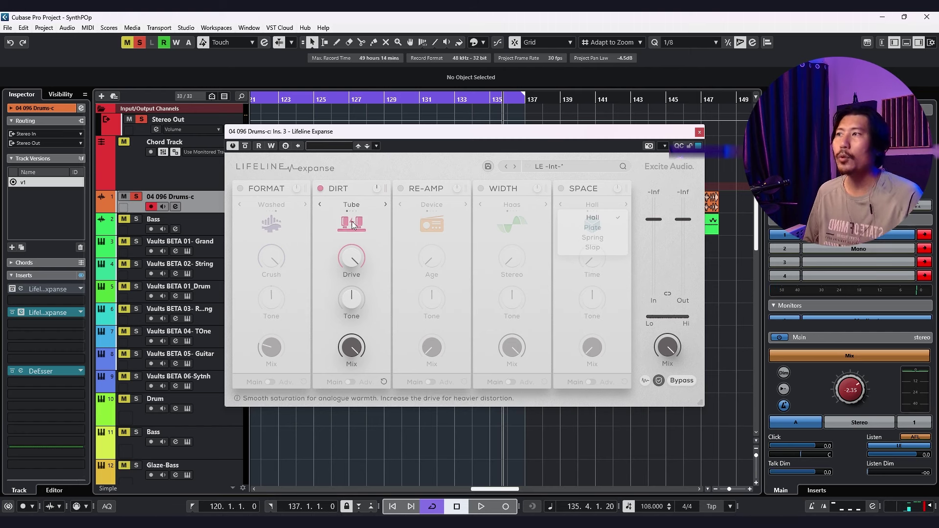
# Step: Step the Dirt module forward to Rectify and Fuzz to review their descriptions, and go back to Tube
pyautogui.click(386, 205)
pyautogui.click(387, 205)
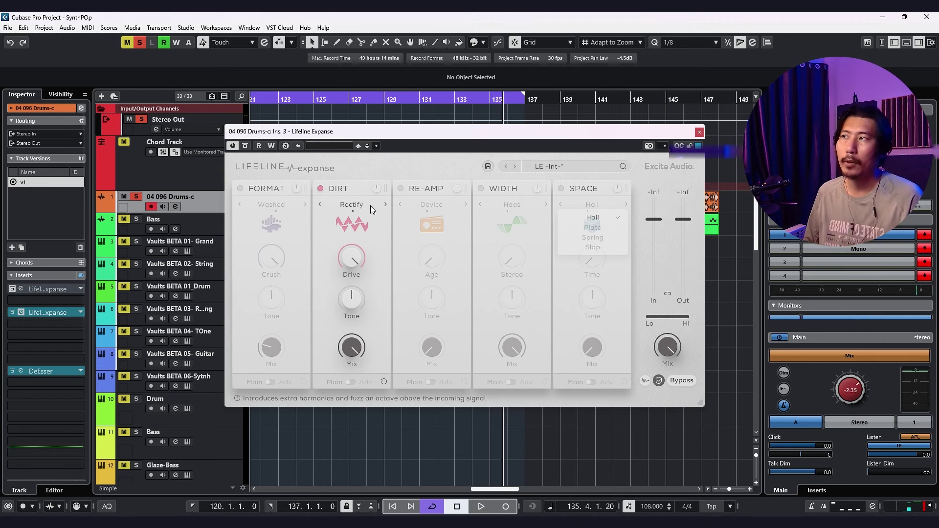
pyautogui.click(385, 205)
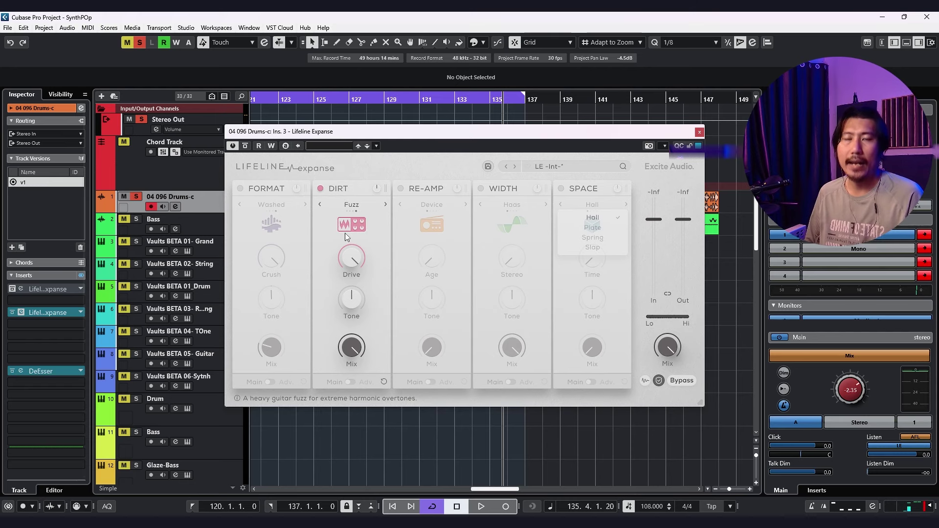
pyautogui.click(321, 204)
pyautogui.click(321, 205)
pyautogui.click(321, 204)
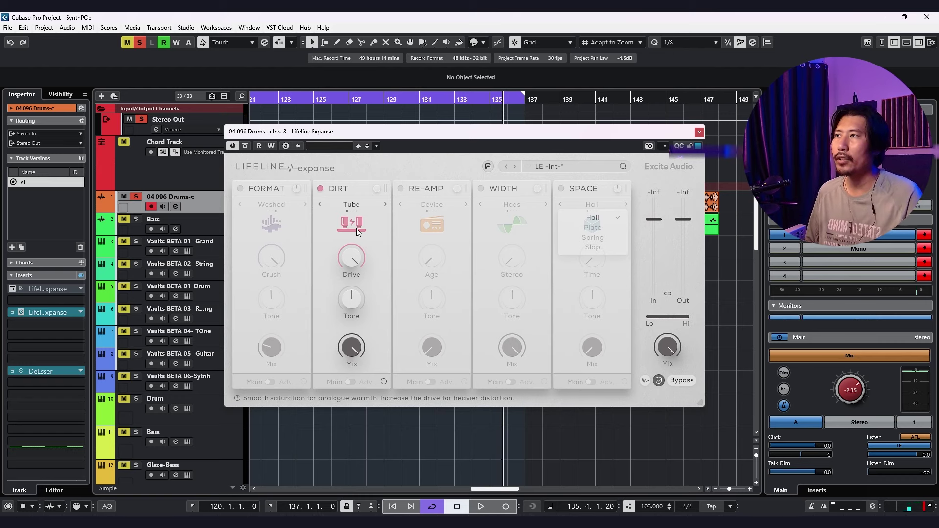
# Step: Review all four Dirt modes once more, from Tape through Rectify, Fuzz and Tube, and leave the module on Tape
pyautogui.click(385, 205)
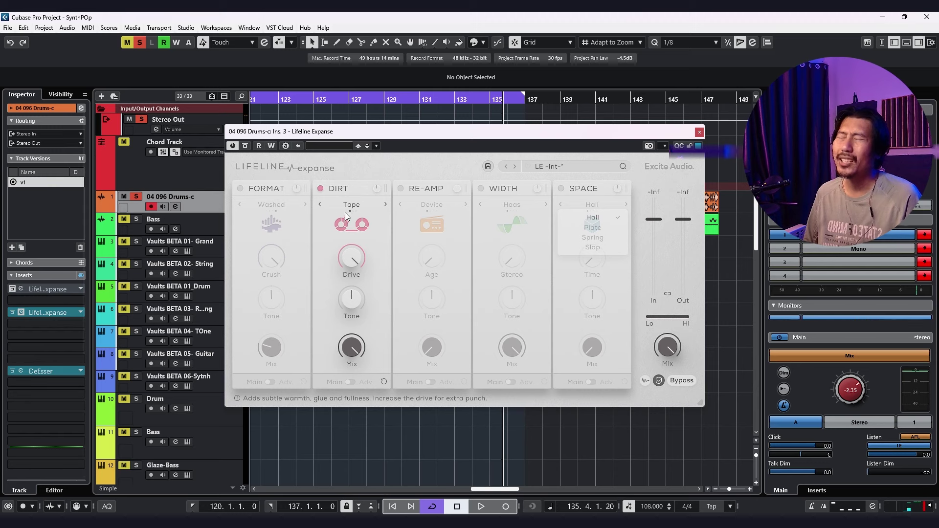
pyautogui.click(385, 204)
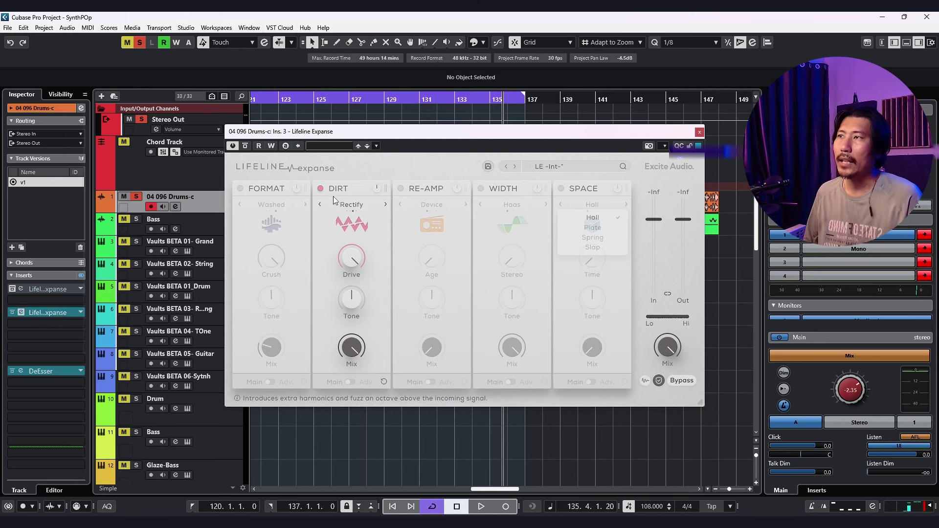
pyautogui.click(385, 204)
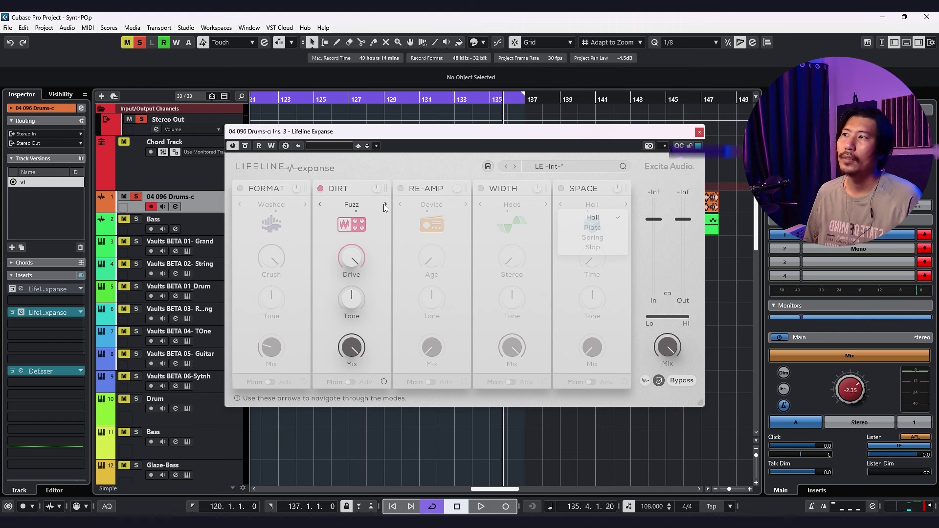
pyautogui.click(386, 204)
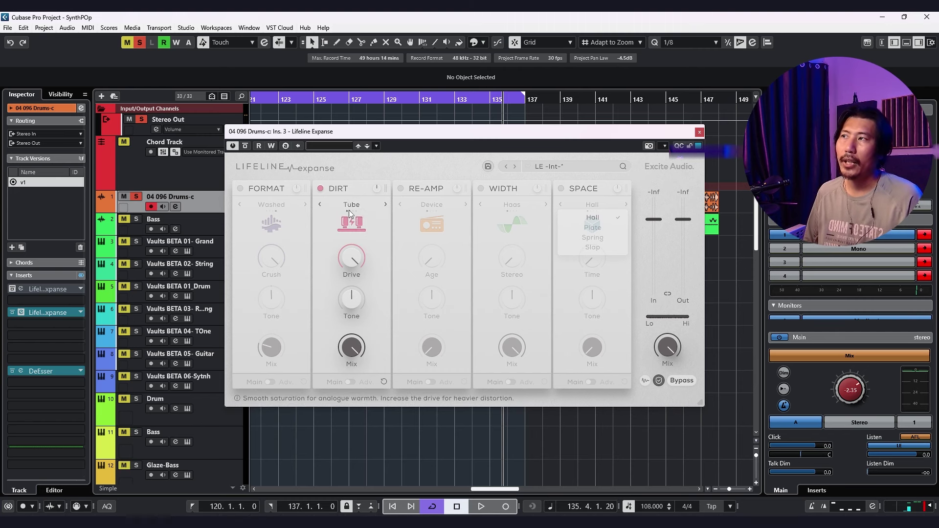
pyautogui.click(386, 204)
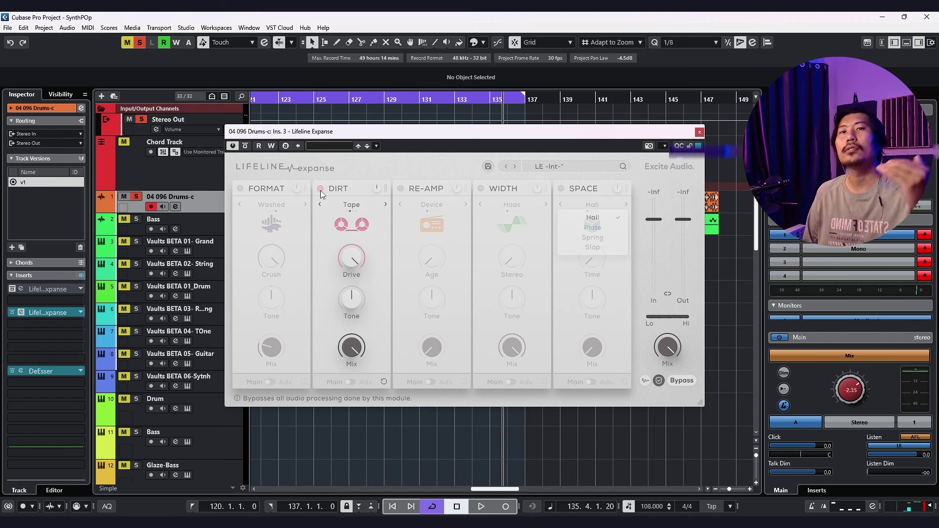
# Step: Bypass Dirt, enable Re-Amp in Device mode, and play the drums with Re-Amp bypassed before switching it back on
pyautogui.click(321, 189)
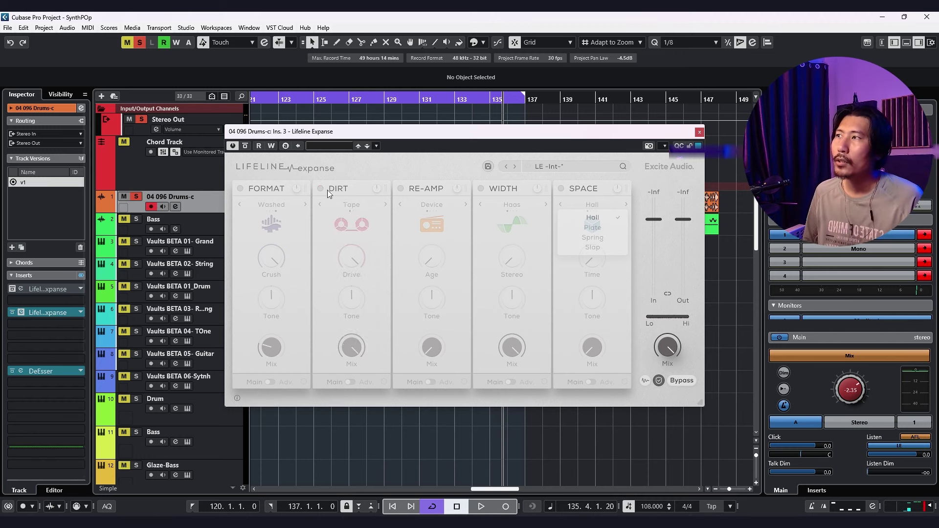
pyautogui.click(400, 189)
pyautogui.press('space')
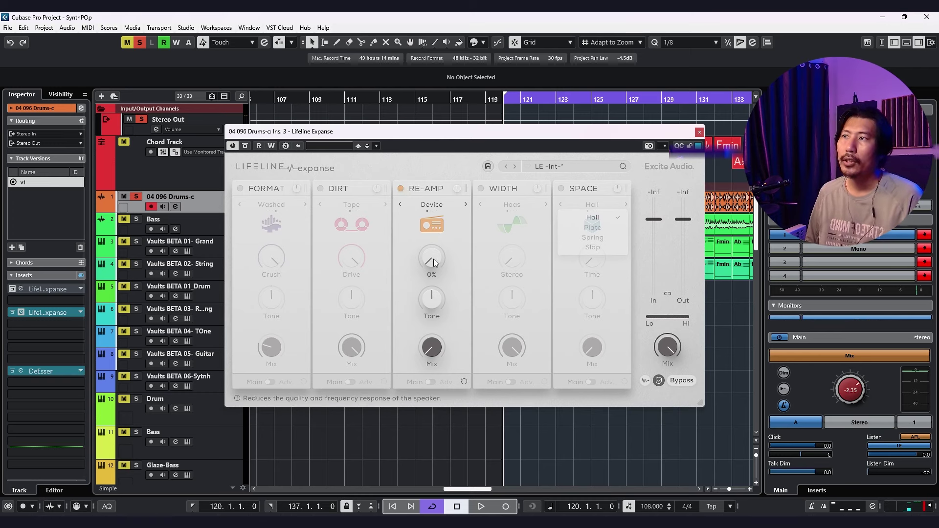
pyautogui.click(400, 189)
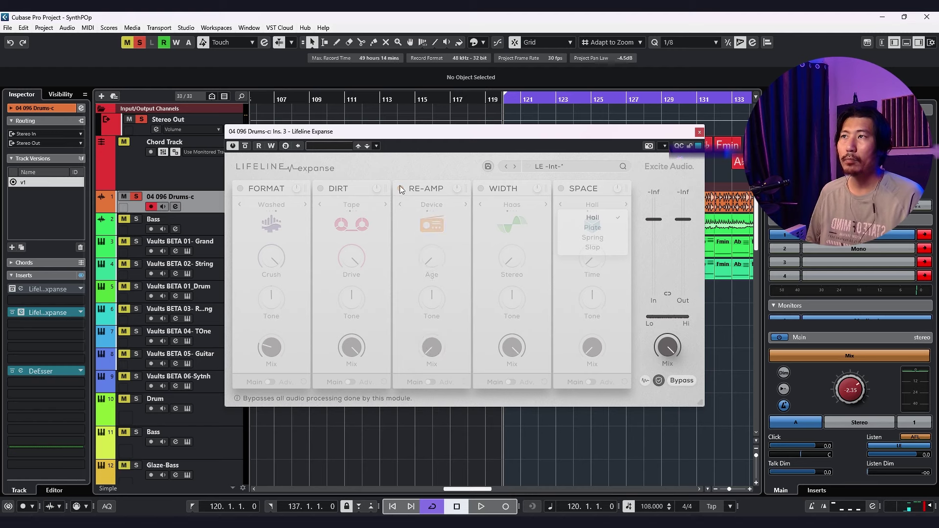
pyautogui.press('space')
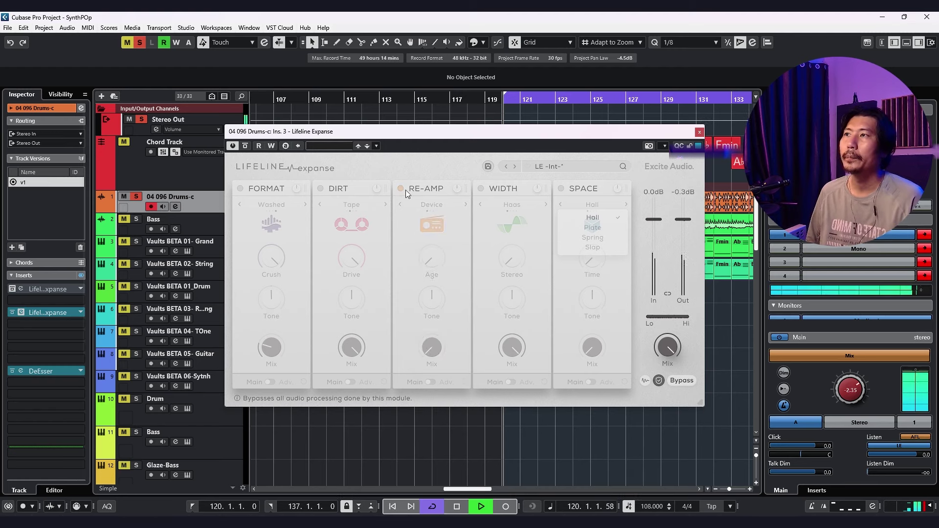
pyautogui.click(401, 189)
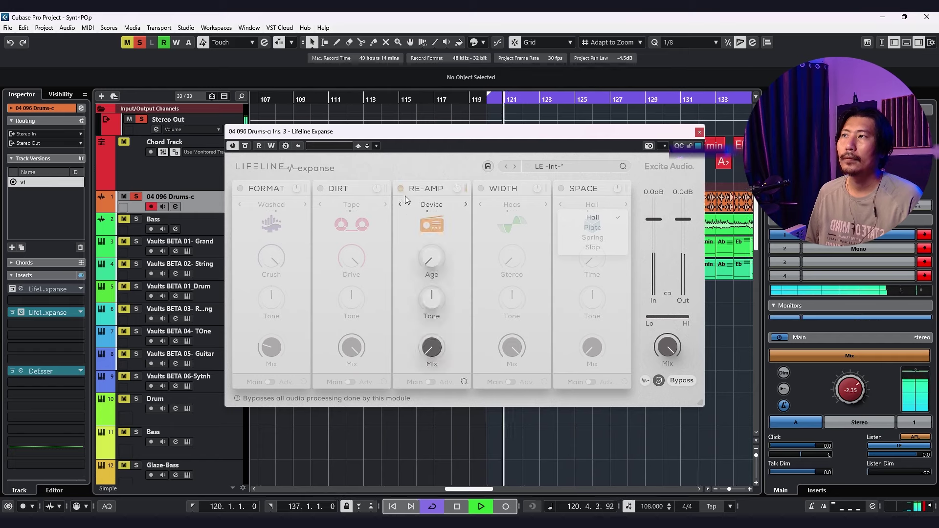
# Step: Turn Re-Amp's Mix fully up and raise its Age to 100% while auditioning Device mode
pyautogui.moveTo(431, 342); pyautogui.dragTo(461, 210)
pyautogui.moveTo(432, 255); pyautogui.dragTo(456, 175)
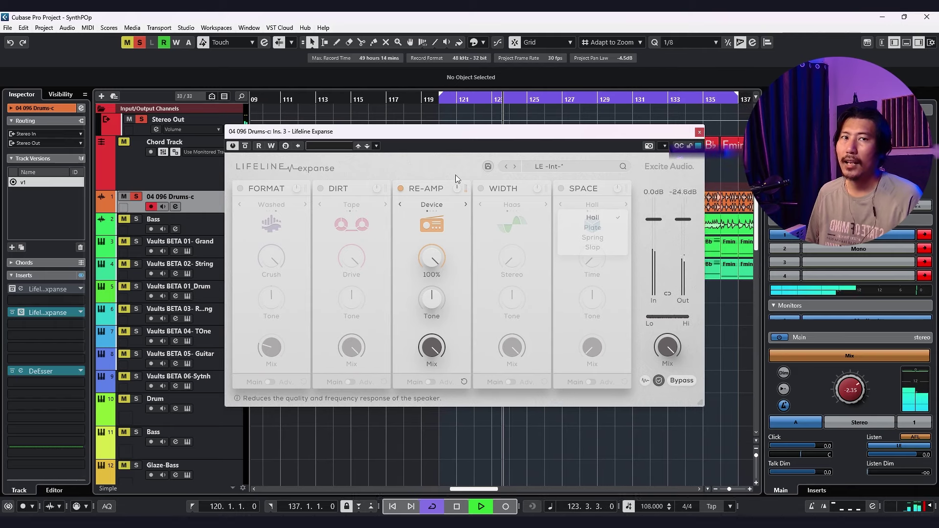
pyautogui.moveTo(456, 174); pyautogui.dragTo(453, 148)
# Step: Audition Re-Amp's Cabinet mode with Age at 84%, followed by Monitors and Vintage
pyautogui.click(465, 203)
pyautogui.moveTo(435, 257)
pyautogui.moveTo(435, 257)
pyautogui.mouseDown()
pyautogui.moveTo(410, 368)
pyautogui.moveTo(435, 270)
pyautogui.mouseUp()
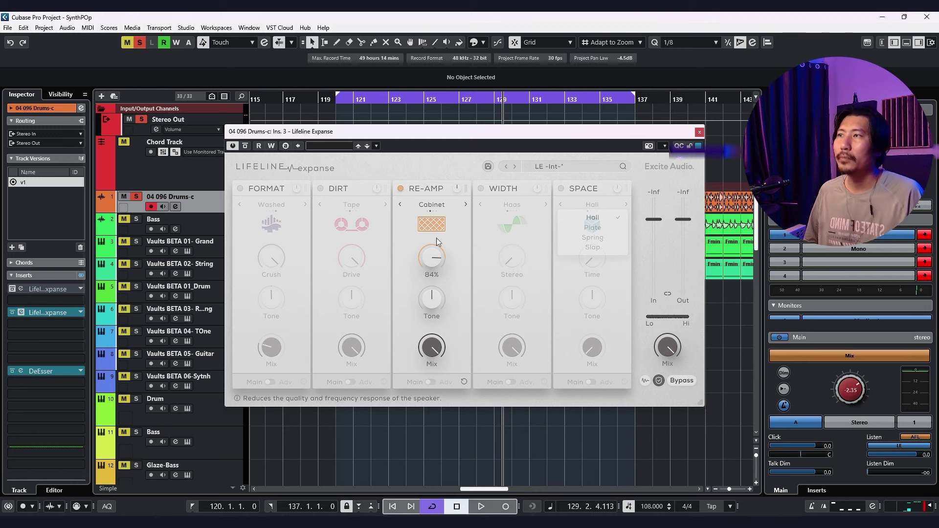
pyautogui.click(466, 204)
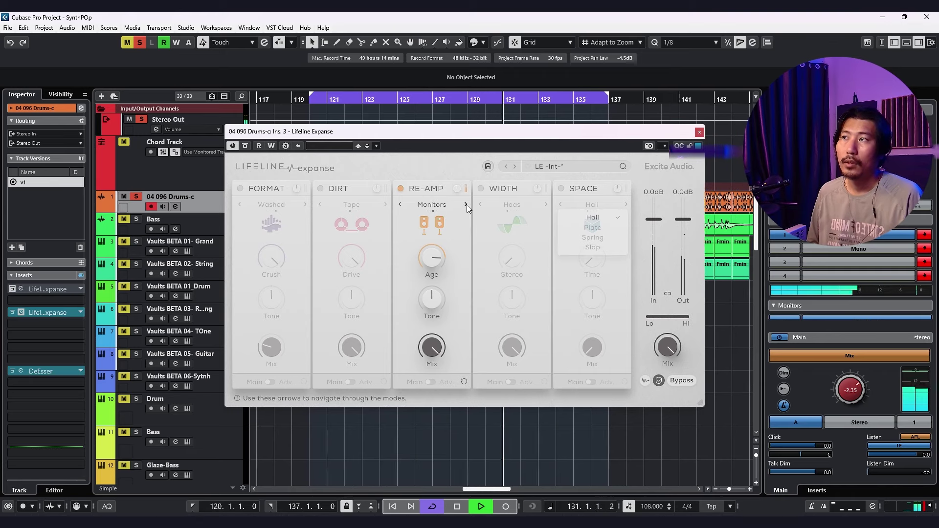
pyautogui.click(467, 204)
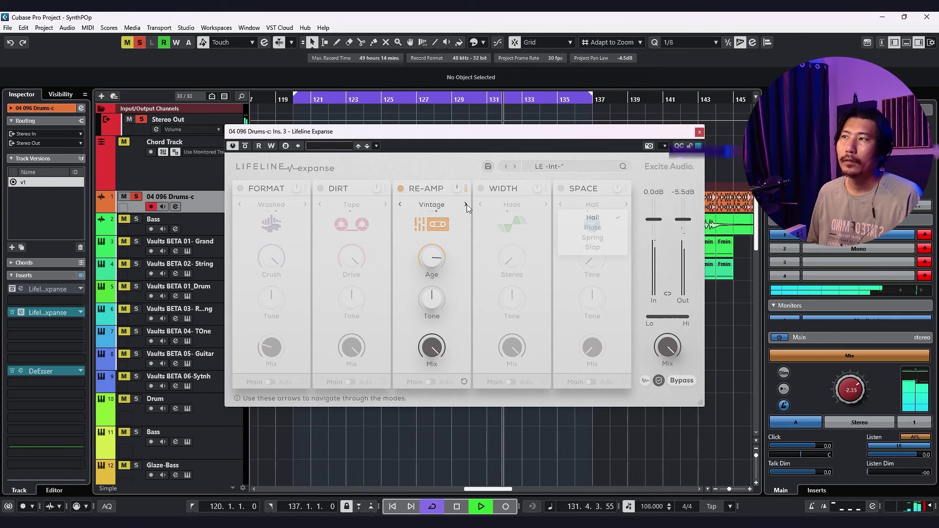
# Step: Reduce Re-Amp's Age slightly and its Mix strongly in Vintage mode, and compare the module bypassed and active
pyautogui.moveTo(442, 252)
pyautogui.mouseDown()
pyautogui.moveTo(421, 350)
pyautogui.moveTo(440, 267)
pyautogui.mouseUp()
pyautogui.moveTo(431, 346); pyautogui.dragTo(400, 447)
pyautogui.click(400, 188)
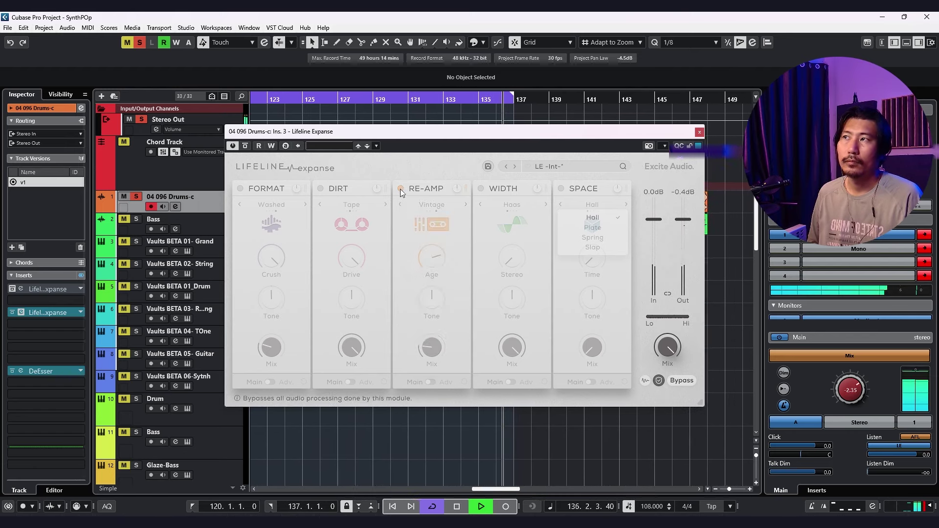
pyautogui.click(400, 189)
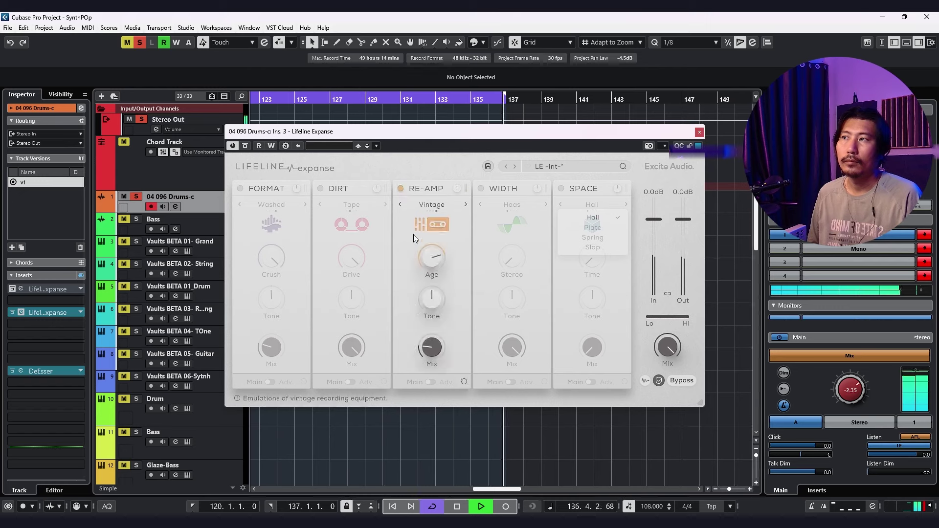
# Step: Switch from Re-Amp to the Width module in Haas mode and raise Stereo to maximum during playback
pyautogui.press('space')
pyautogui.click(401, 188)
pyautogui.click(481, 188)
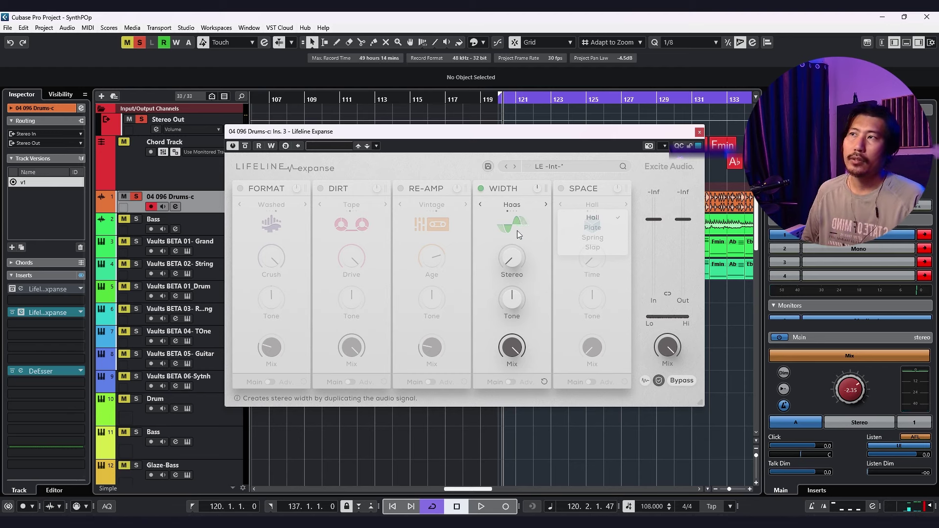
pyautogui.press('space')
pyautogui.moveTo(518, 268); pyautogui.dragTo(534, 142)
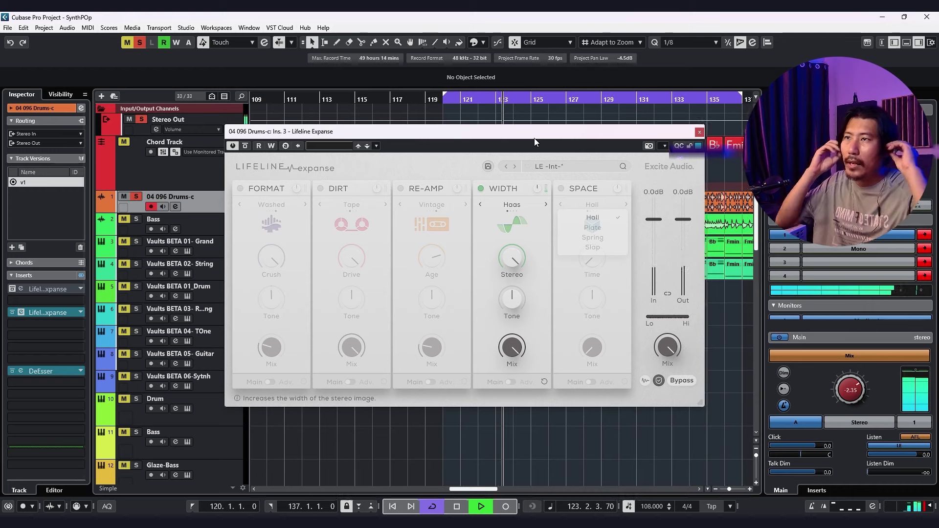
# Step: Resume playback, ease back Width's Stereo amount slightly, and sweep its Mix from minimum to full in Haas mode
pyautogui.press('space')
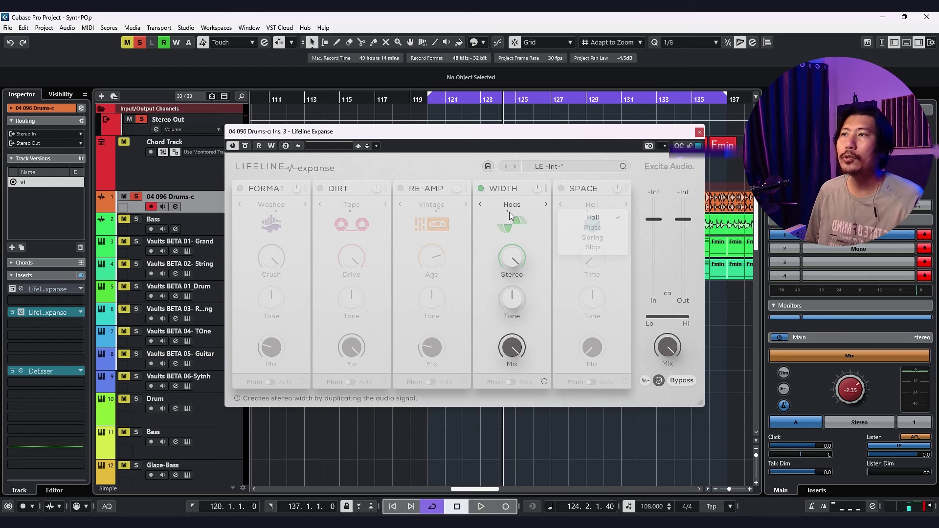
pyautogui.press('space')
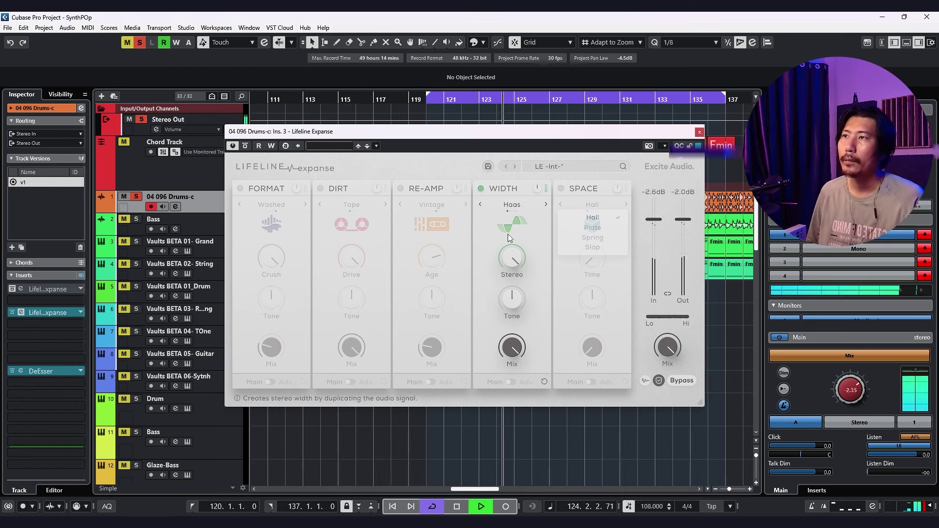
pyautogui.moveTo(509, 254); pyautogui.dragTo(520, 269)
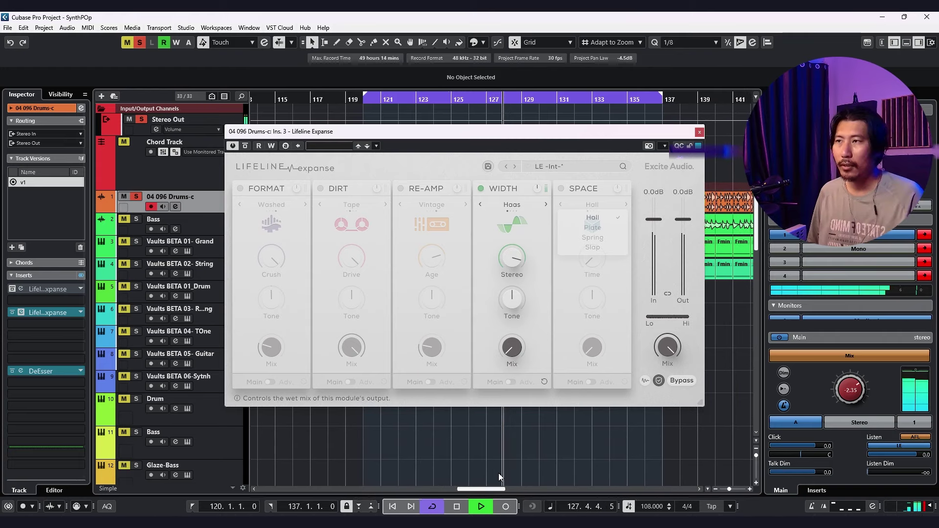
pyautogui.moveTo(508, 342); pyautogui.dragTo(553, 165)
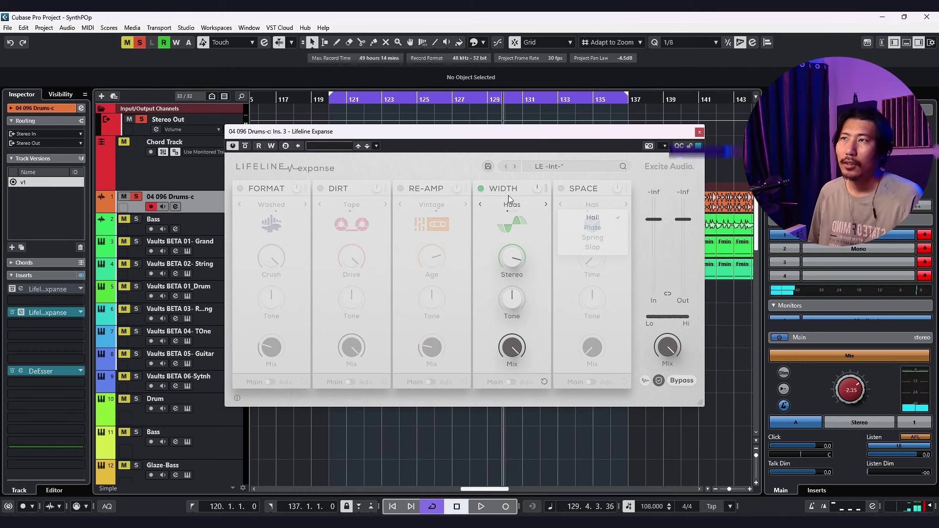
# Step: Return to the loop start, play the drums through Width's Haas mode, and audition Mid/Side for comparison
pyautogui.press('KP_1')
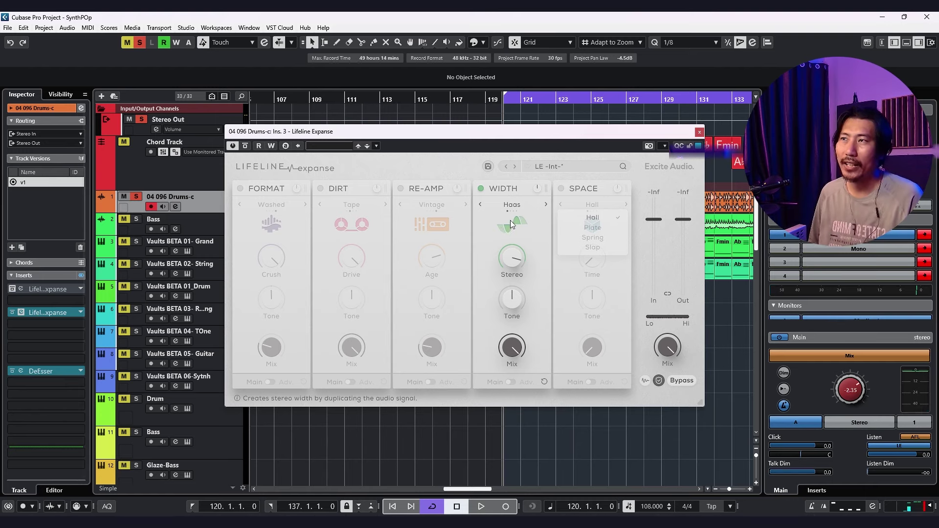
pyautogui.press('space')
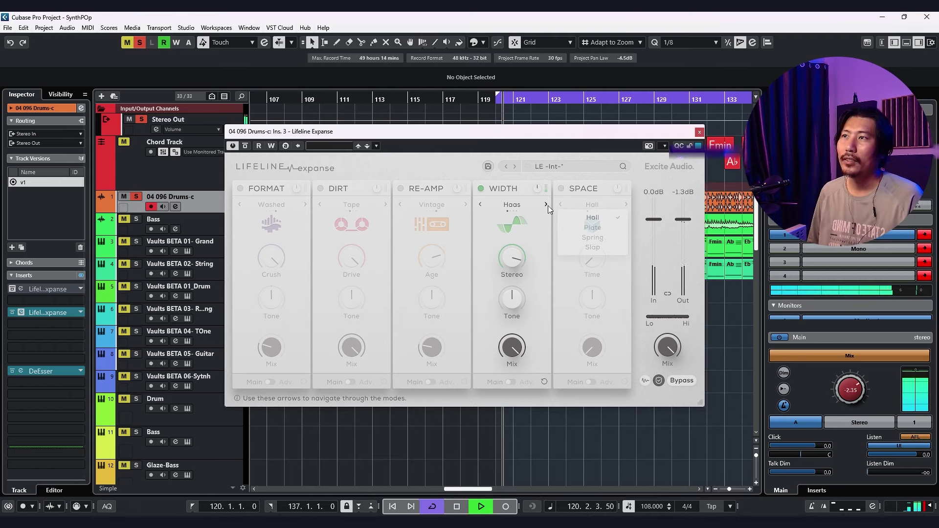
pyautogui.click(546, 204)
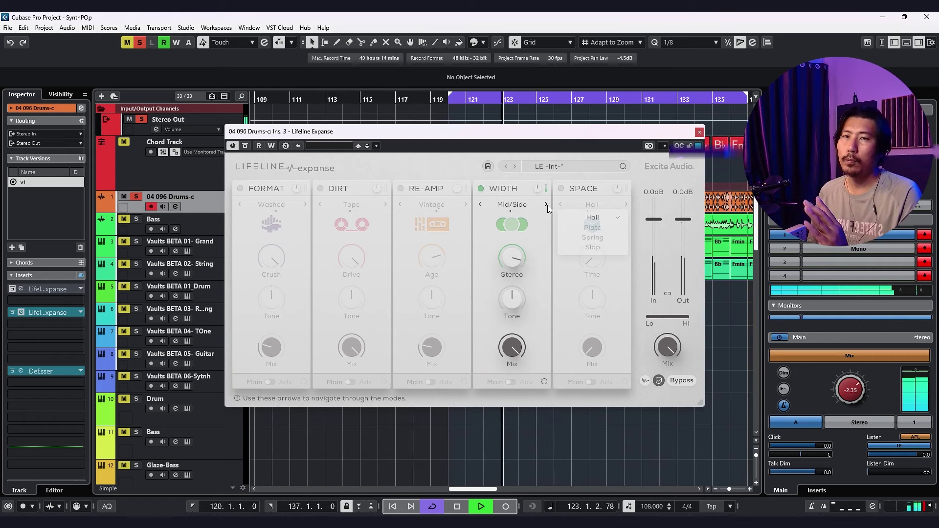
pyautogui.press('space')
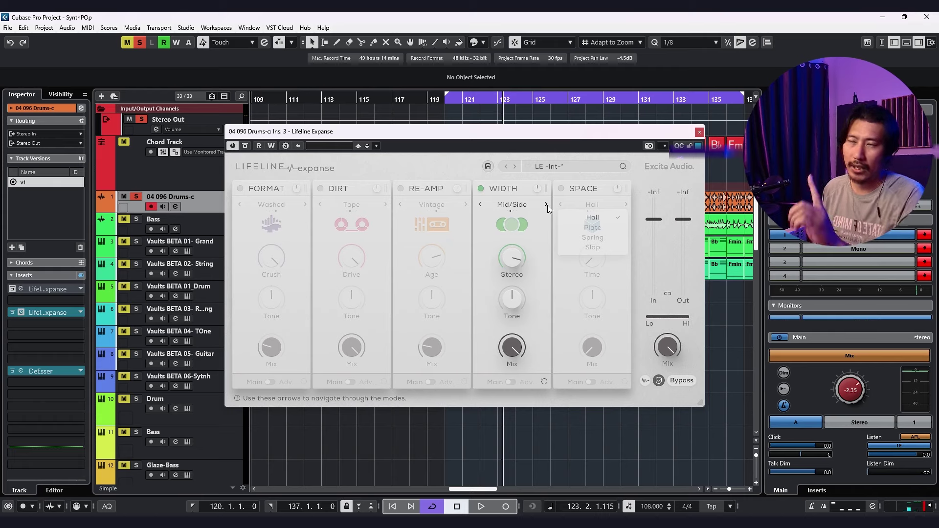
pyautogui.press('space')
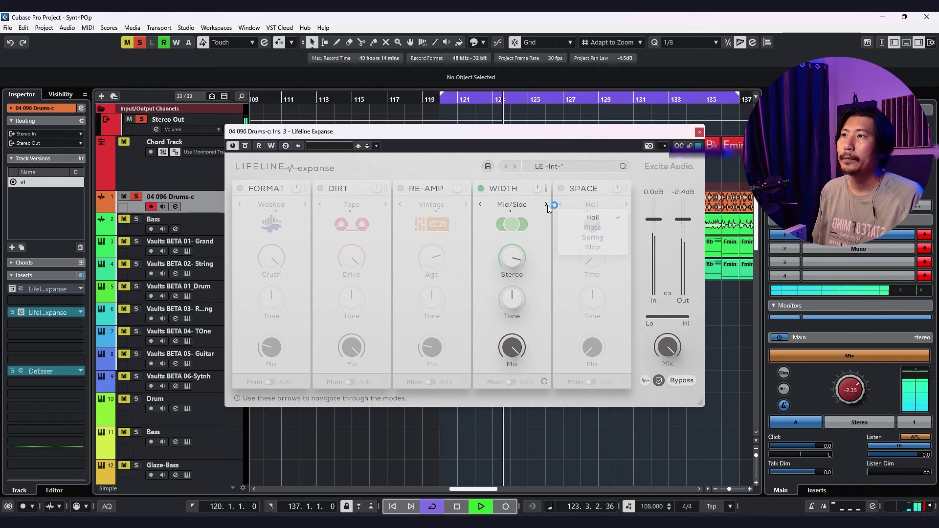
# Step: Audition Width's Detune mode, sweeping Stereo down and back up and keeping Mix at full
pyautogui.click(546, 205)
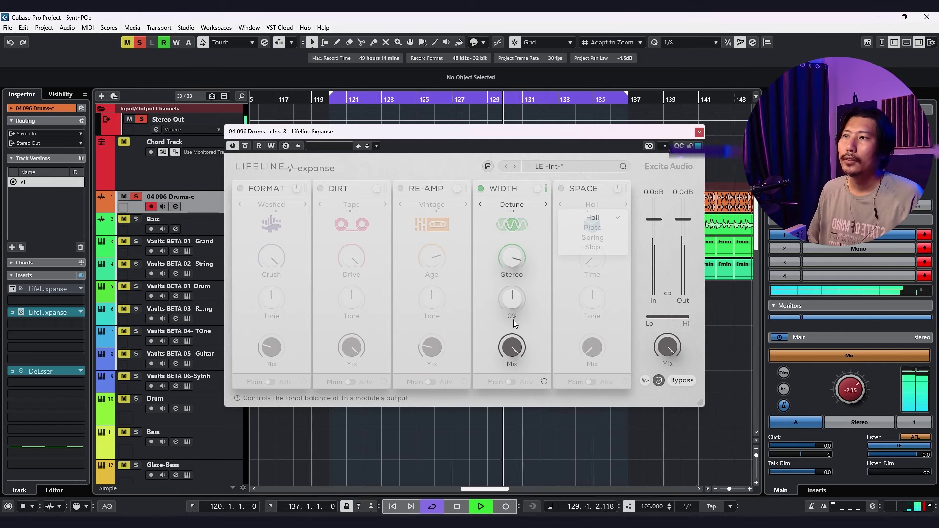
pyautogui.moveTo(512, 255); pyautogui.dragTo(494, 392)
pyautogui.moveTo(511, 259); pyautogui.dragTo(514, 156)
pyautogui.moveTo(514, 351); pyautogui.dragTo(530, 283)
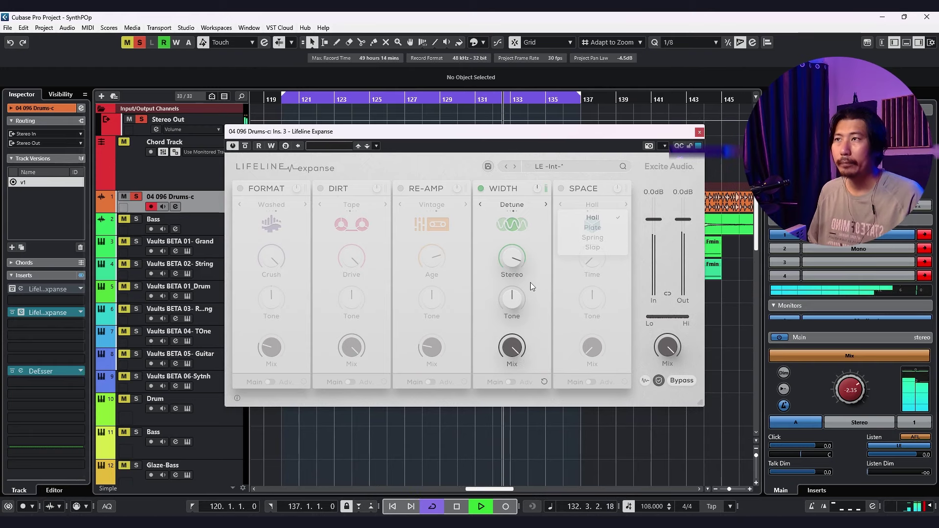
# Step: Switch Width to Mono mode, try the Mono amount at about 54%, and raise it to maximum
pyautogui.click(545, 204)
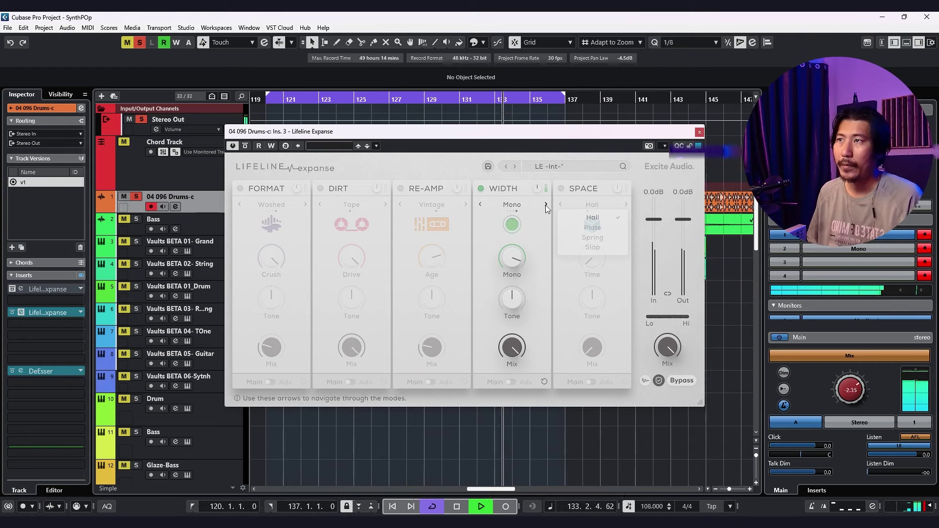
pyautogui.moveTo(531, 248); pyautogui.dragTo(513, 195)
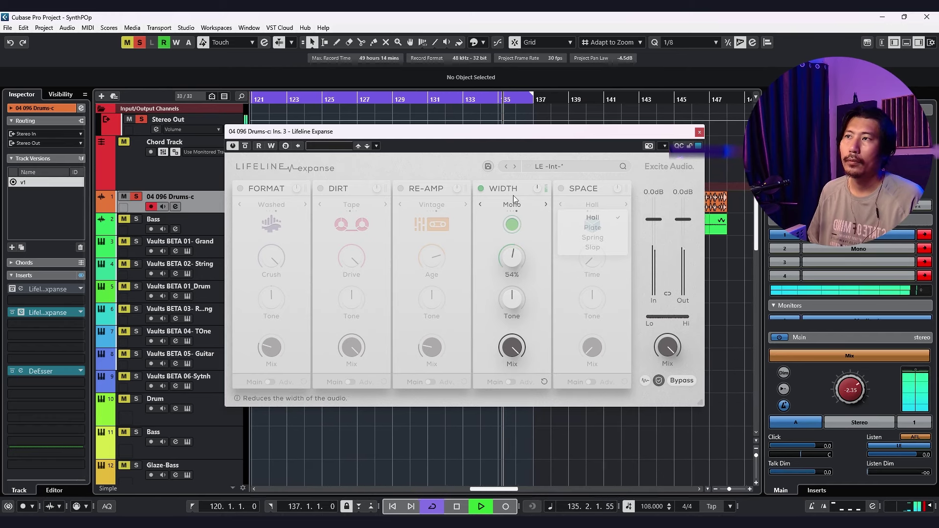
pyautogui.moveTo(494, 276); pyautogui.dragTo(531, 140)
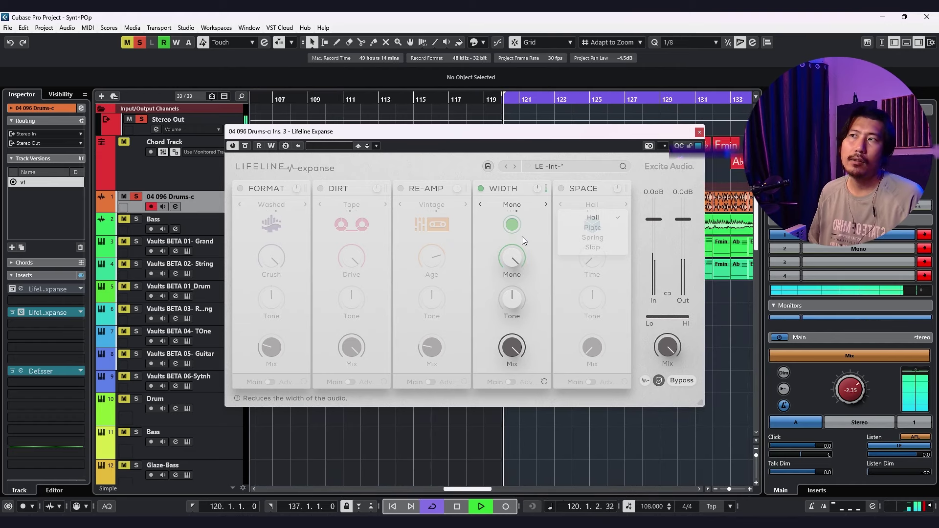
# Step: Set Width back to Haas, sweep Tone up to 76% and down to about 5%, and bypass the module
pyautogui.click(512, 225)
pyautogui.moveTo(512, 298); pyautogui.dragTo(528, 252)
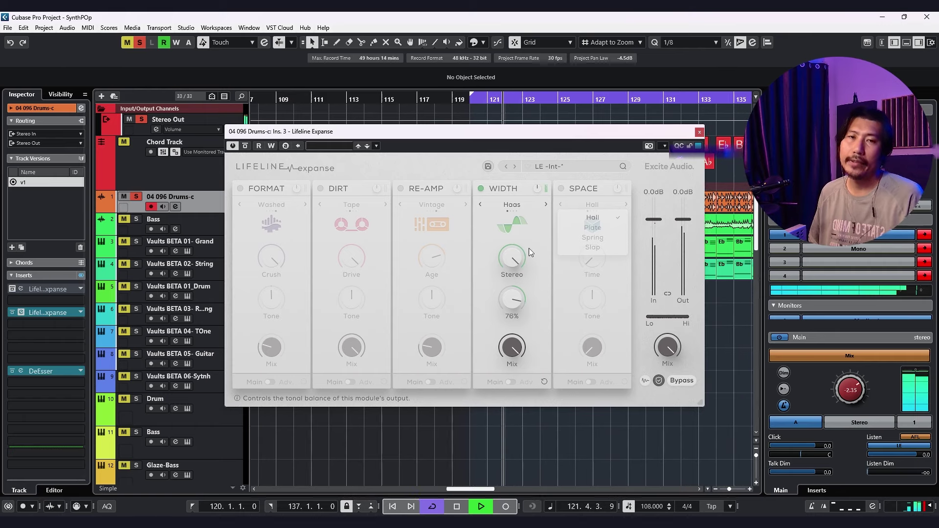
pyautogui.moveTo(530, 248); pyautogui.dragTo(509, 294)
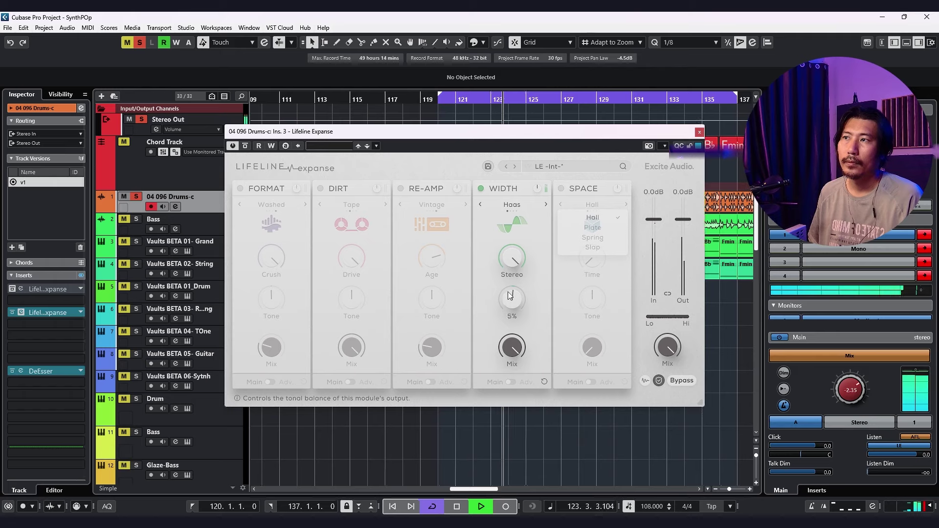
pyautogui.click(481, 189)
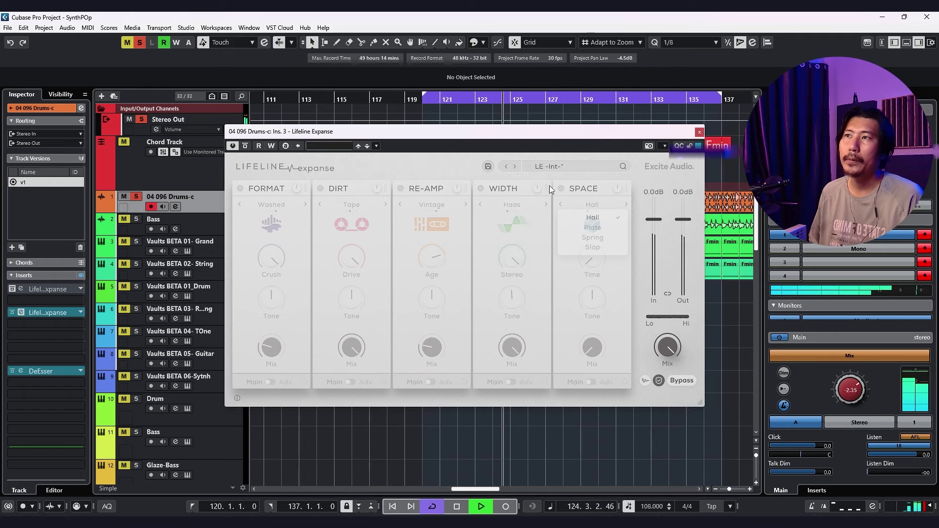
# Step: Enable Space in Hall mode, raise Time and Mix, reduce Mix to 26%, and bypass the module for comparison
pyautogui.click(561, 189)
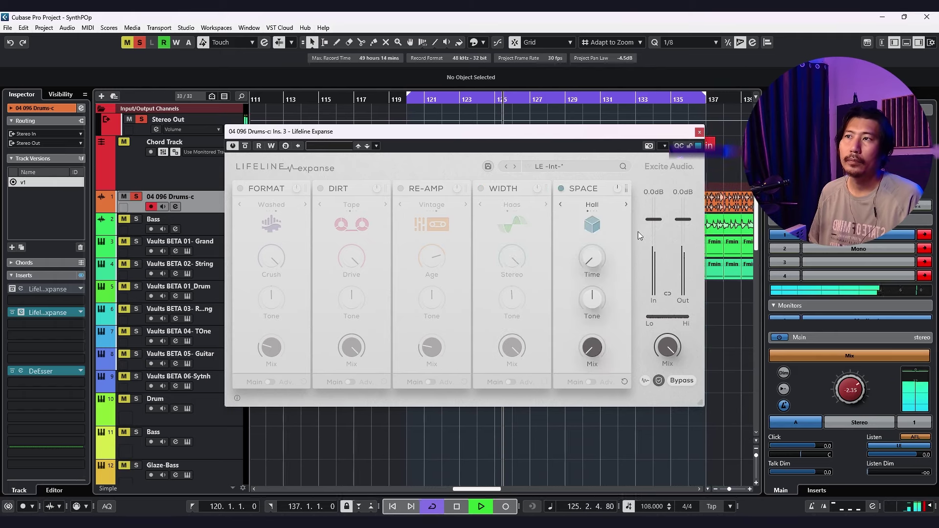
pyautogui.moveTo(597, 262); pyautogui.dragTo(596, 215)
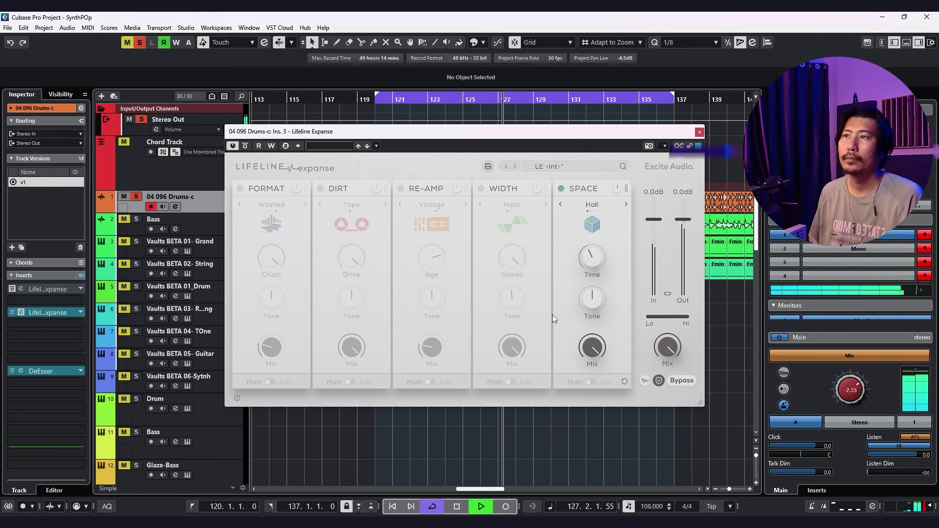
pyautogui.moveTo(591, 344)
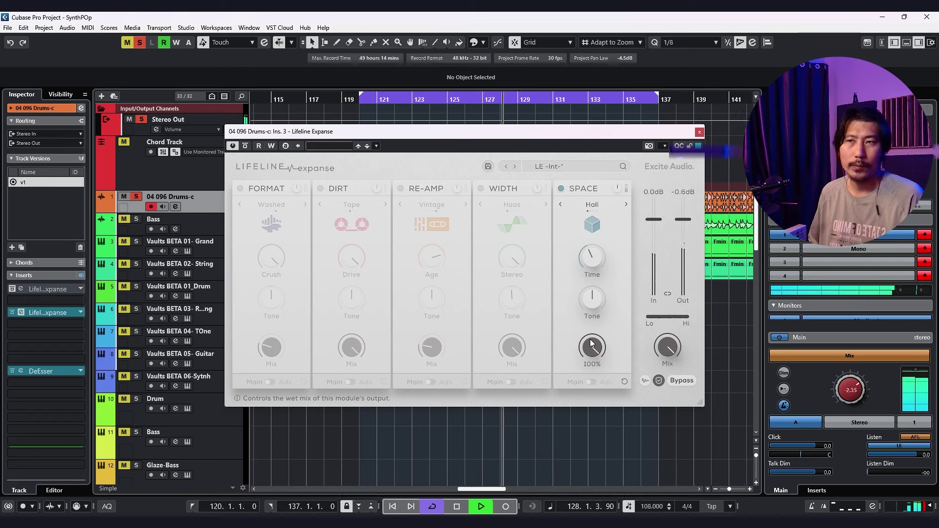
pyautogui.moveTo(590, 344); pyautogui.dragTo(580, 430)
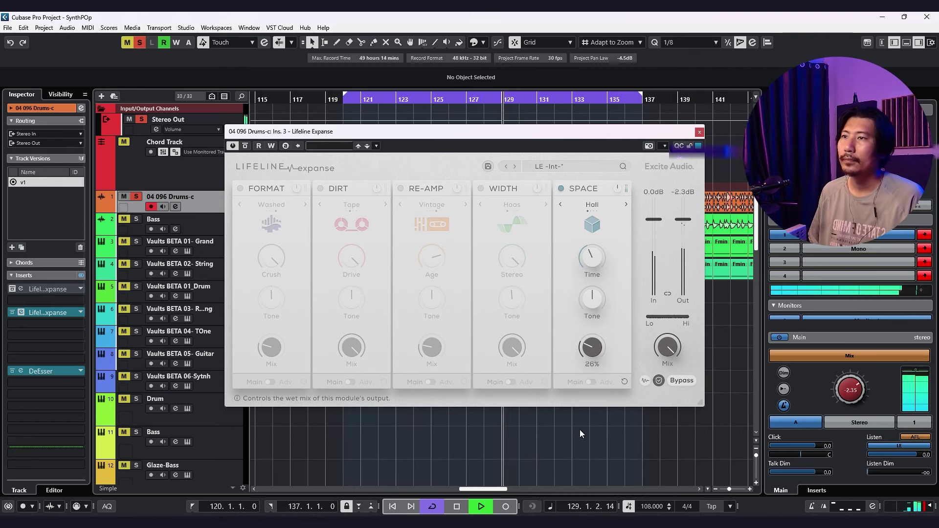
pyautogui.click(561, 190)
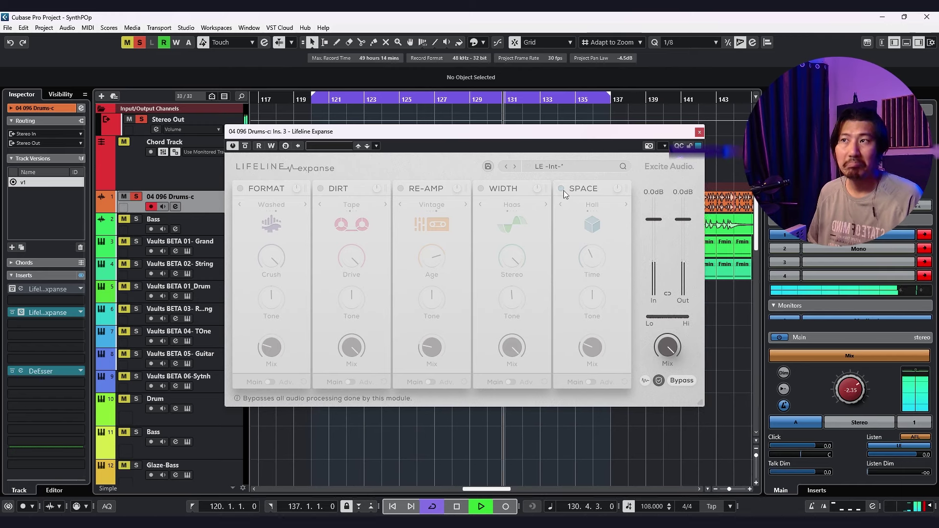
# Step: Re-enable Space, audition Plate with Mix at 68% and reduced to 20%, and switch through Spring to Slap mode
pyautogui.click(562, 190)
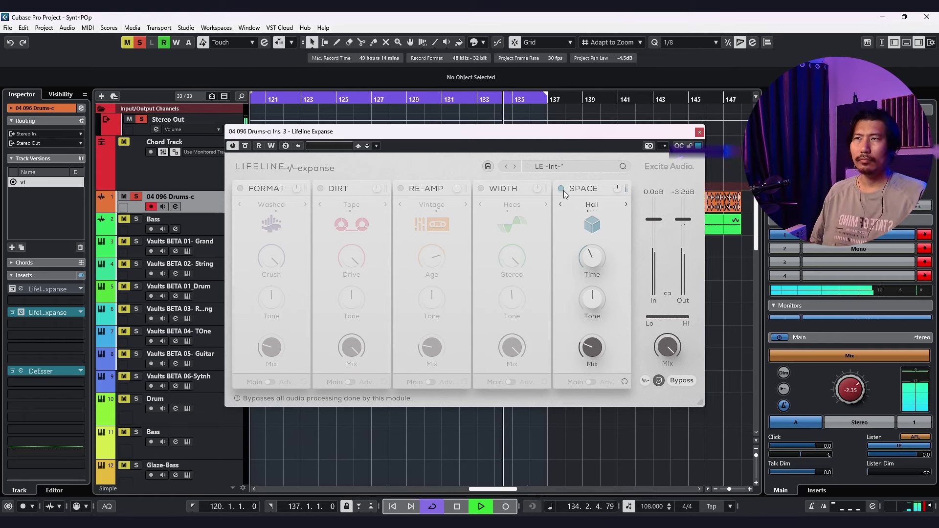
pyautogui.click(626, 205)
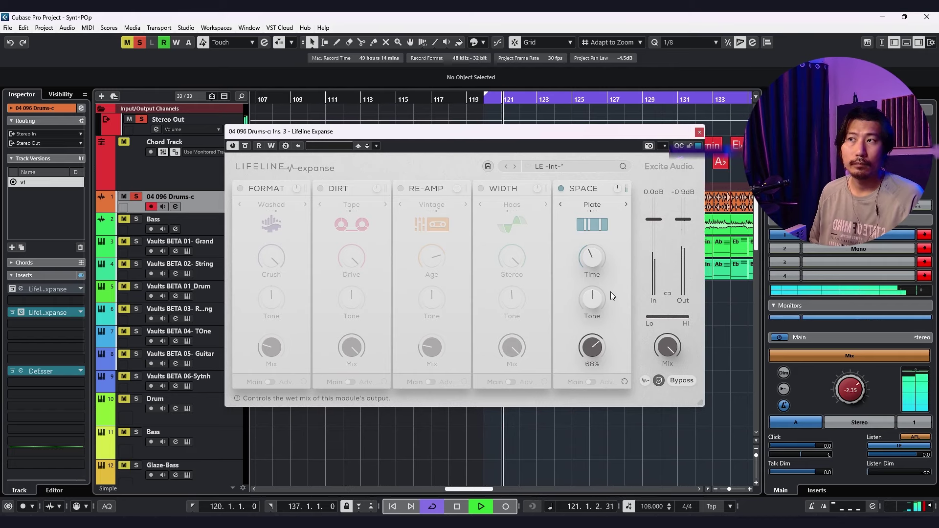
pyautogui.moveTo(597, 333); pyautogui.dragTo(588, 350)
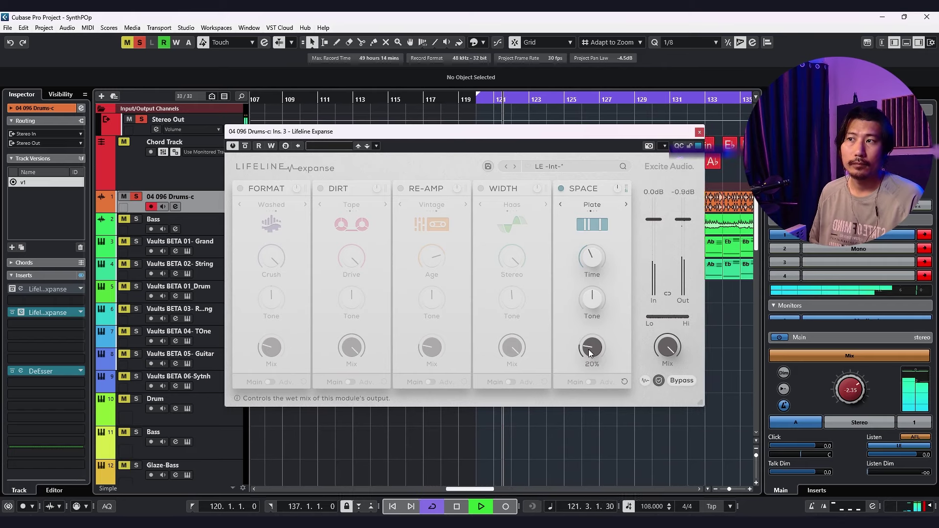
pyautogui.click(626, 204)
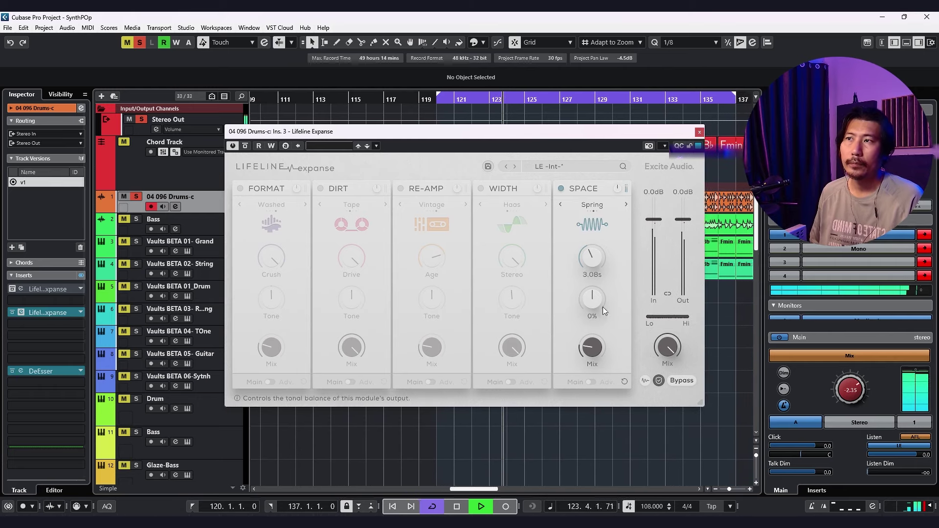
pyautogui.click(625, 205)
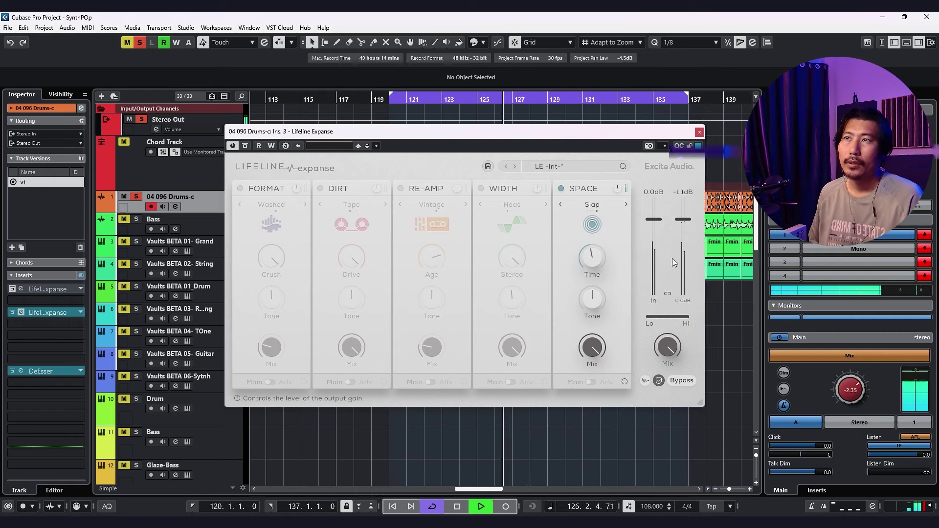
# Step: Sweep the wet signal's low-cut filter up to 17.0 kHz, try the plugin's overall Mix, and stop playback
pyautogui.moveTo(684, 319)
pyautogui.mouseDown()
pyautogui.moveTo(651, 322)
pyautogui.moveTo(685, 318)
pyautogui.mouseUp()
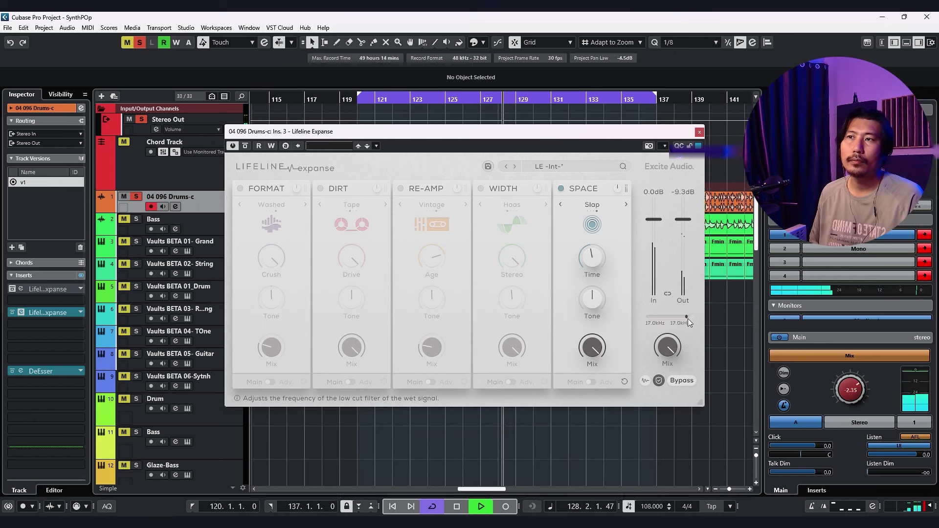
pyautogui.moveTo(669, 350); pyautogui.dragTo(664, 369)
pyautogui.press('space')
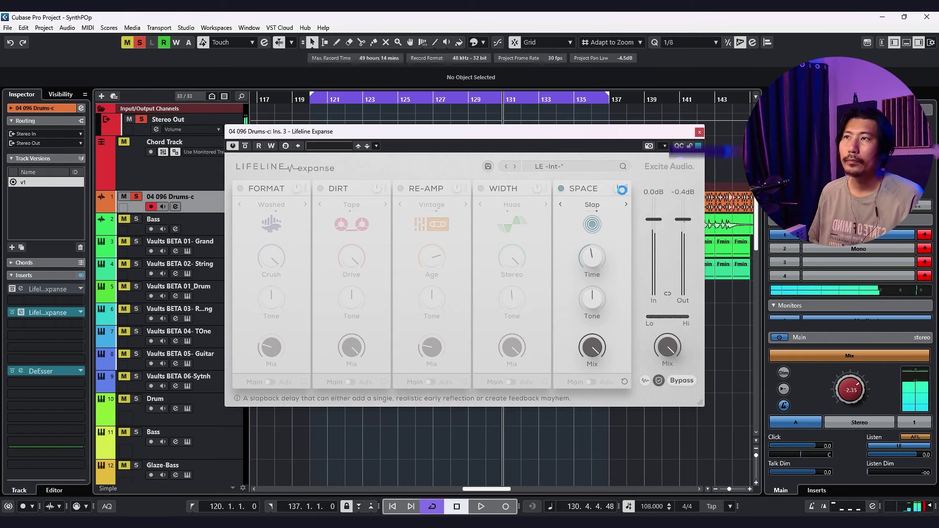
# Step: Open the drum track's first Lifeline Expanse insert instead of the third and compare playback with it bypassed and active
pyautogui.click(699, 132)
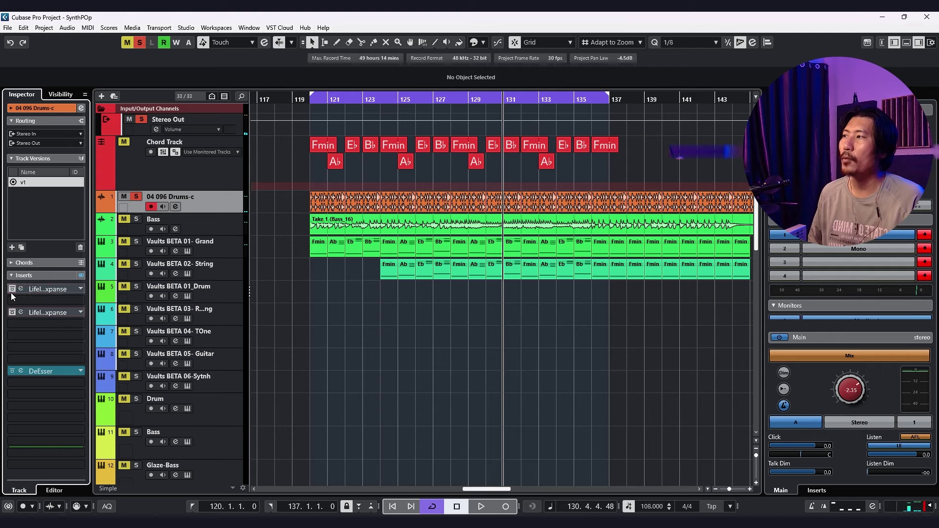
pyautogui.click(41, 289)
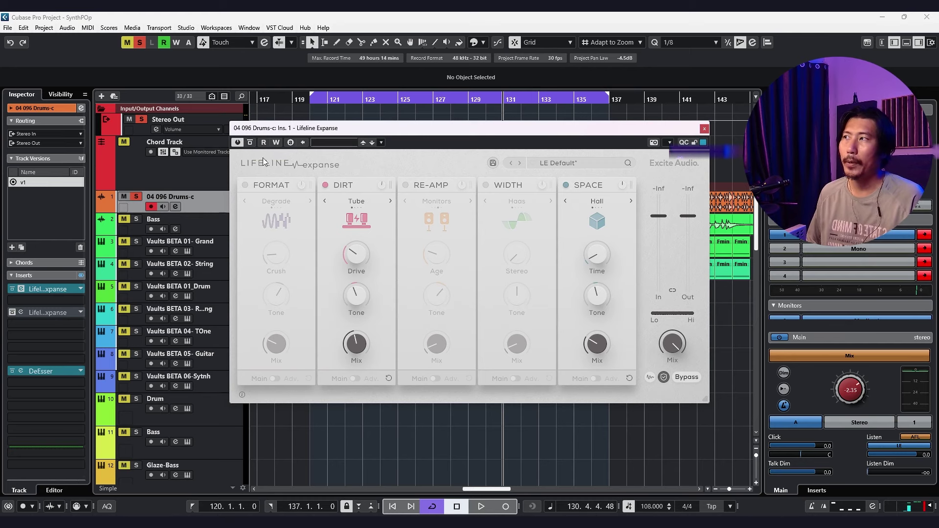
pyautogui.click(250, 142)
pyautogui.click(250, 142)
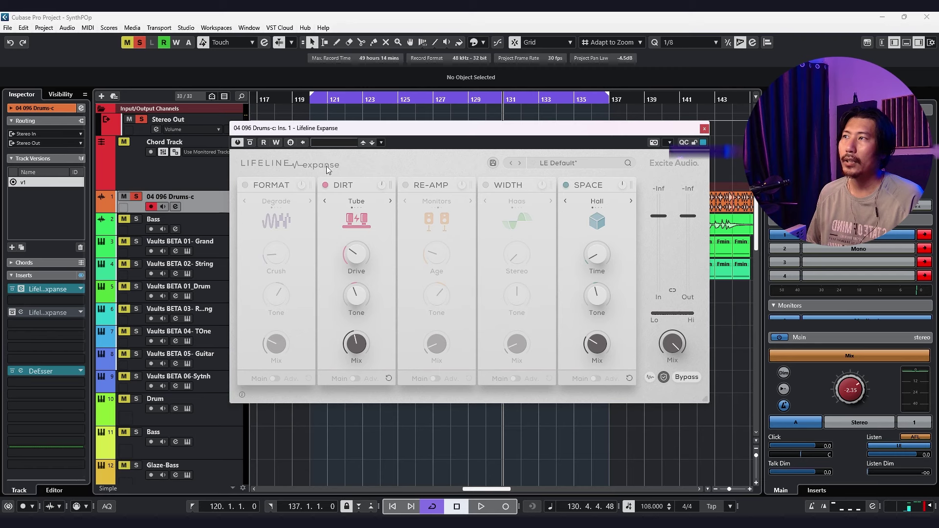
pyautogui.click(250, 143)
pyautogui.press('space')
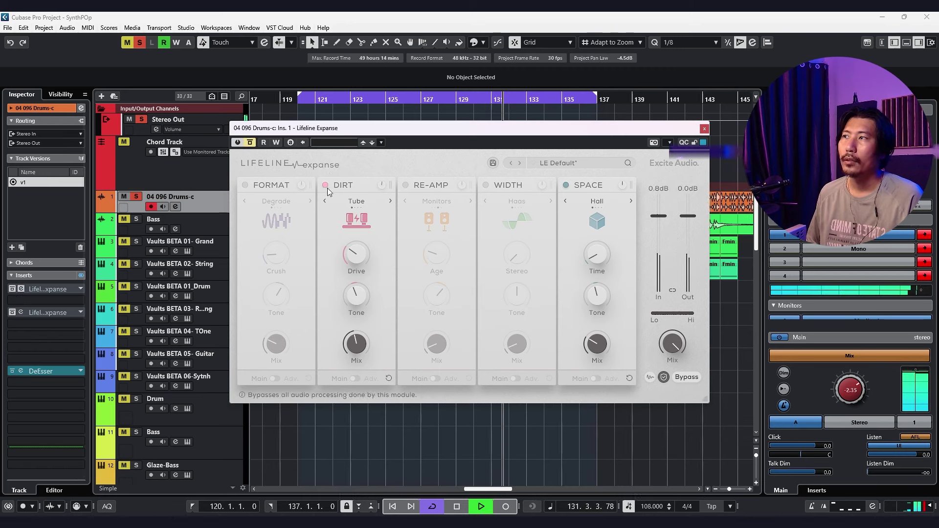
pyautogui.click(249, 143)
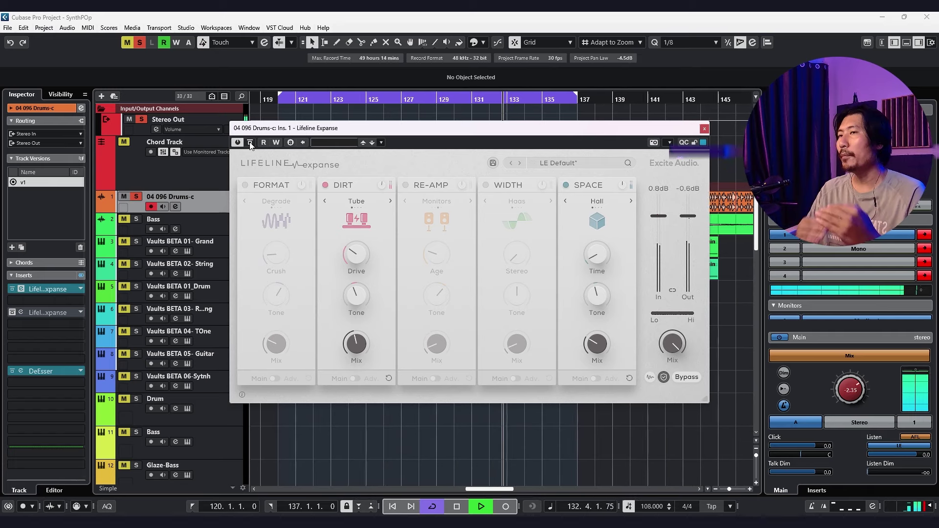
# Step: Bypass Space and Dirt on the drums, bring back Dirt alone, try its Mix, and re-enable Space
pyautogui.click(565, 185)
pyautogui.click(327, 186)
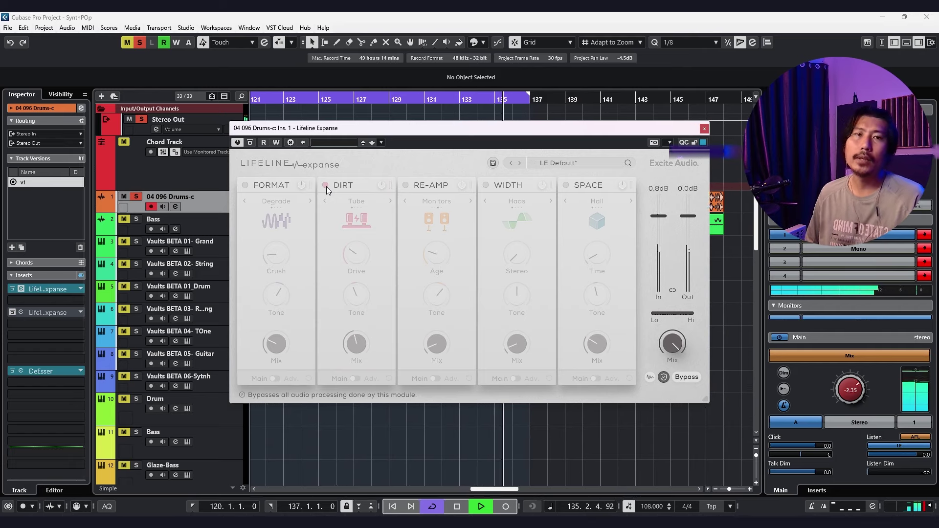
pyautogui.click(326, 186)
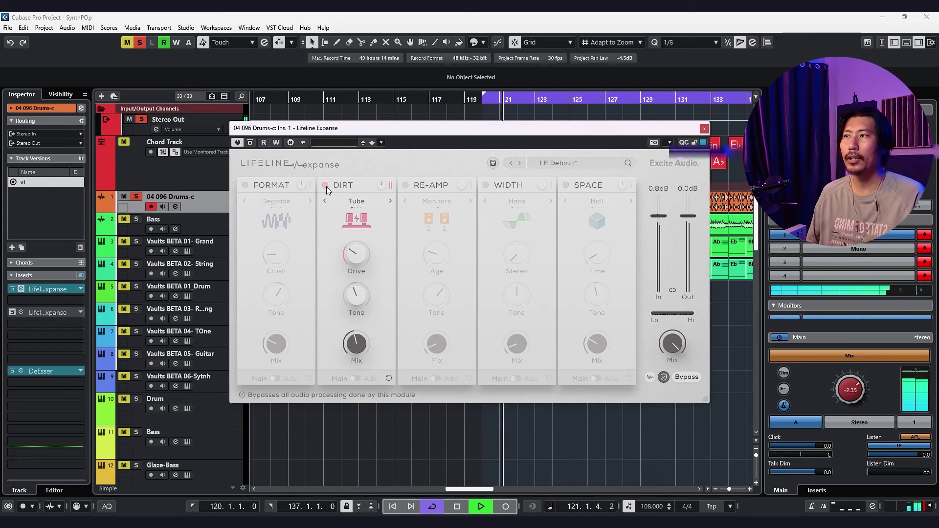
pyautogui.moveTo(366, 332); pyautogui.dragTo(321, 411)
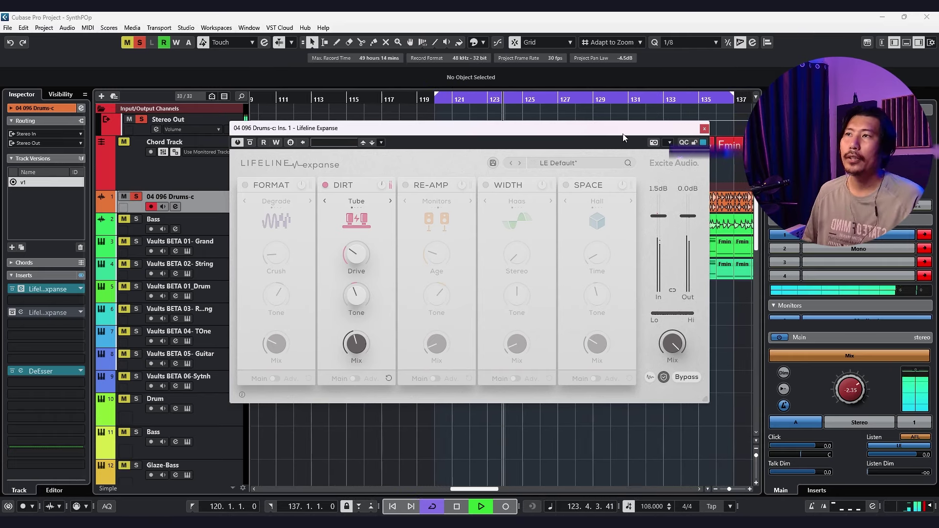
pyautogui.click(569, 185)
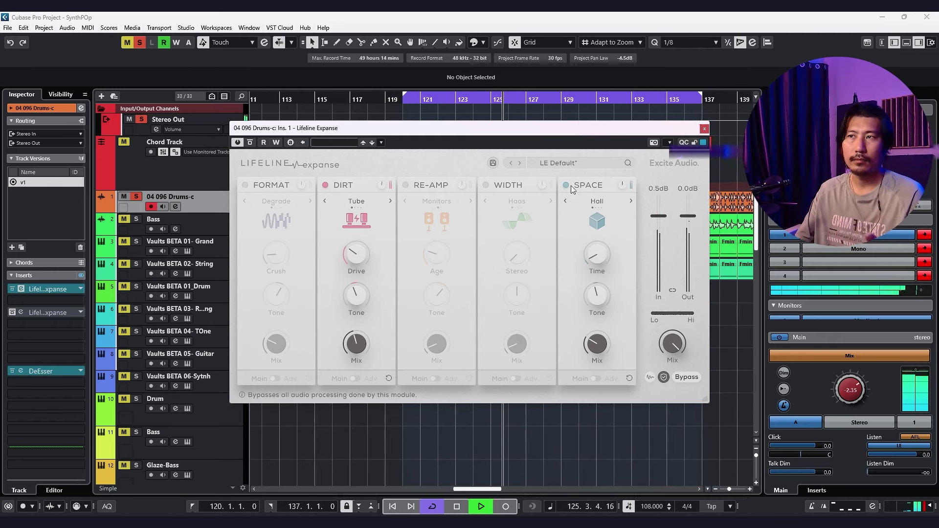
# Step: Compare the drums with the whole plugin bypassed and active, stop playback, and close the plugin window
pyautogui.click(254, 146)
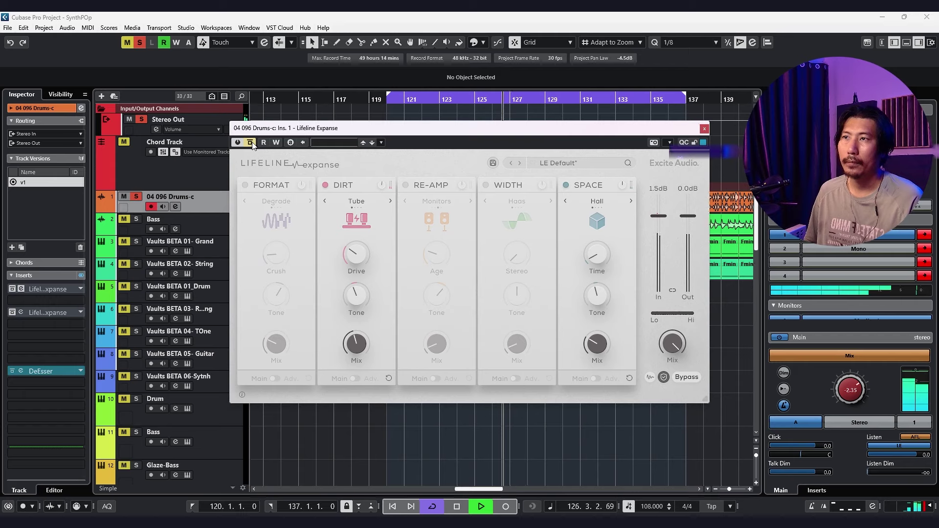
pyautogui.click(253, 146)
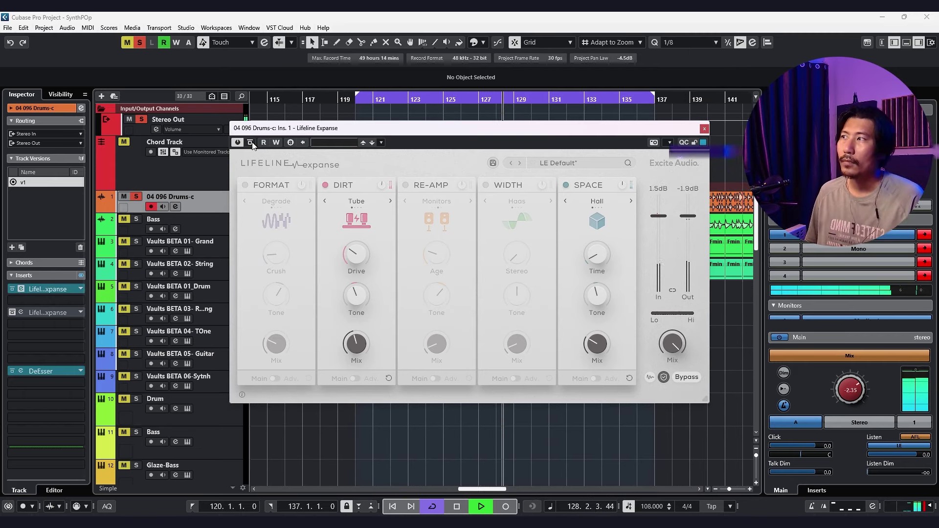
pyautogui.press('space')
pyautogui.click(704, 128)
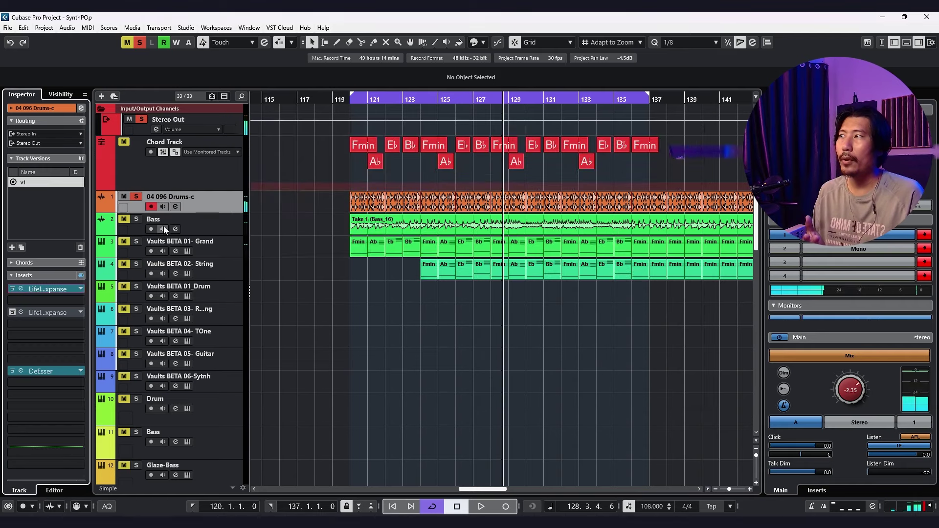
# Step: Open Lifeline Expanse on the Bass track and compare playback with the plugin bypassed and active
pyautogui.click(213, 224)
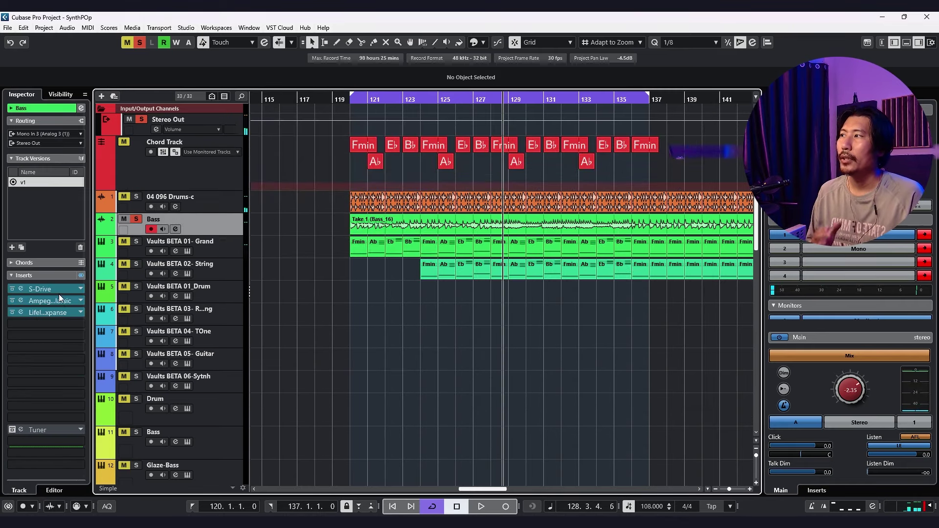
pyautogui.click(55, 312)
pyautogui.moveTo(360, 194); pyautogui.dragTo(356, 153)
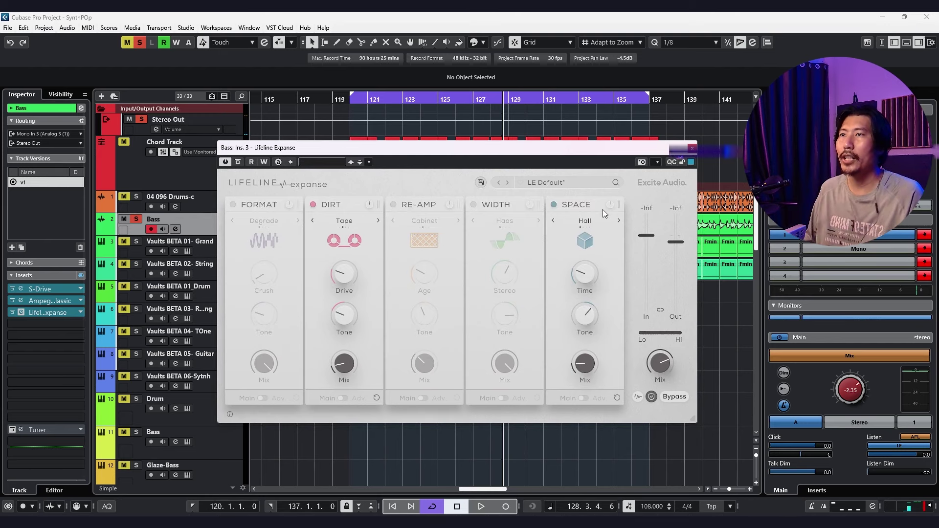
pyautogui.click(238, 162)
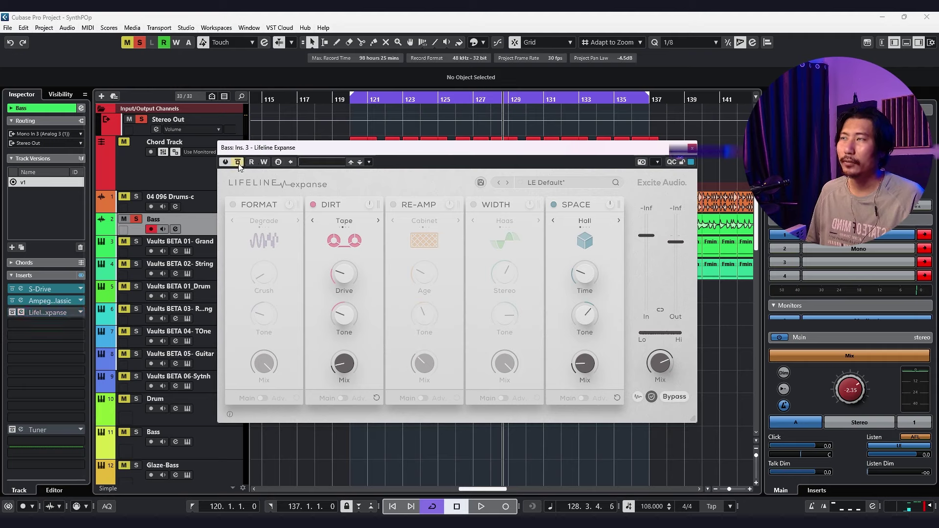
pyautogui.press('space')
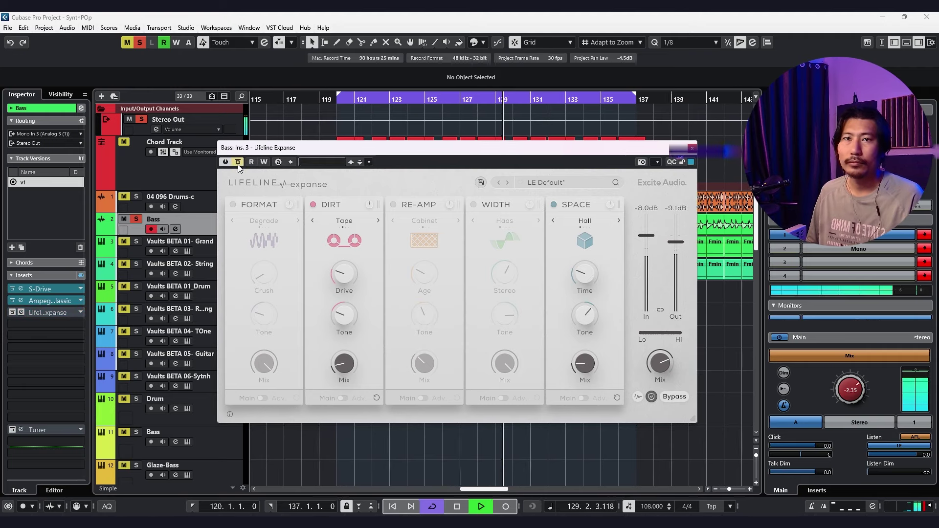
pyautogui.click(238, 164)
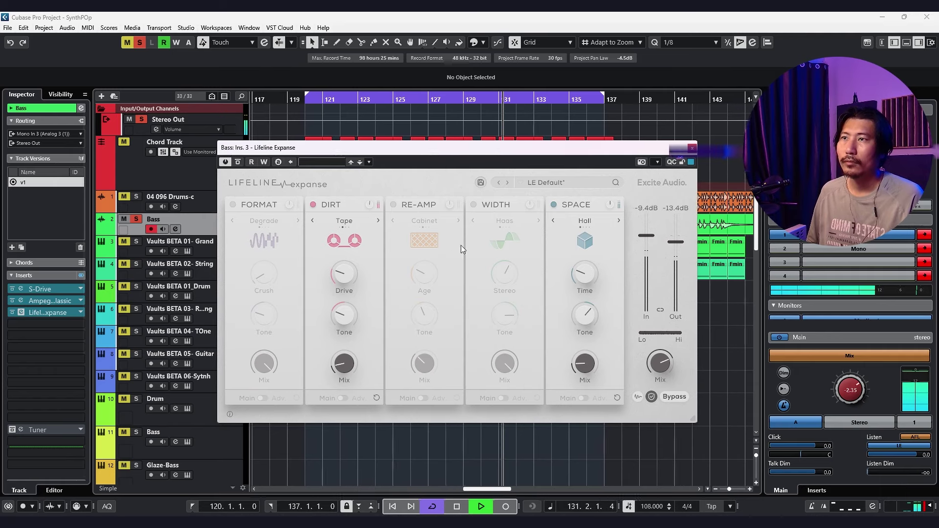
# Step: Audition the Bass track's Dirt and Space modules by bypassing them separately and together, and re-enable both
pyautogui.click(553, 204)
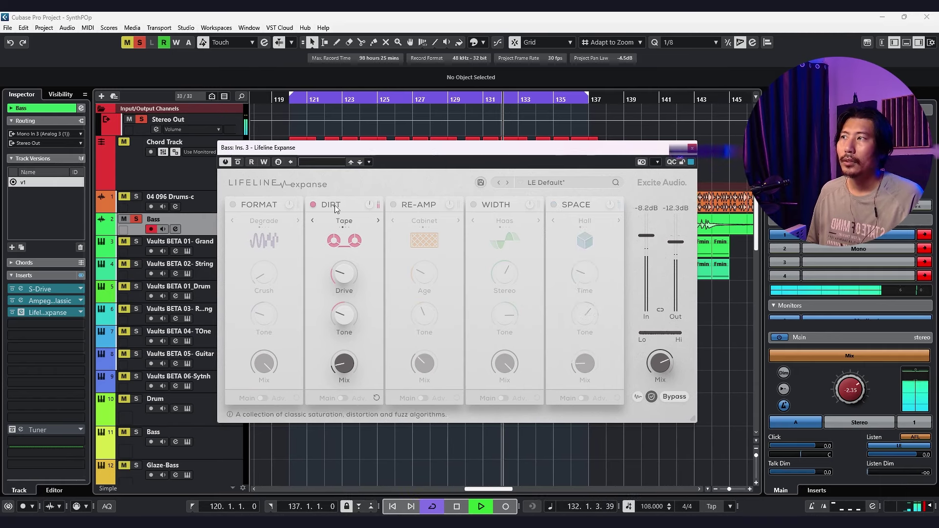
pyautogui.click(313, 204)
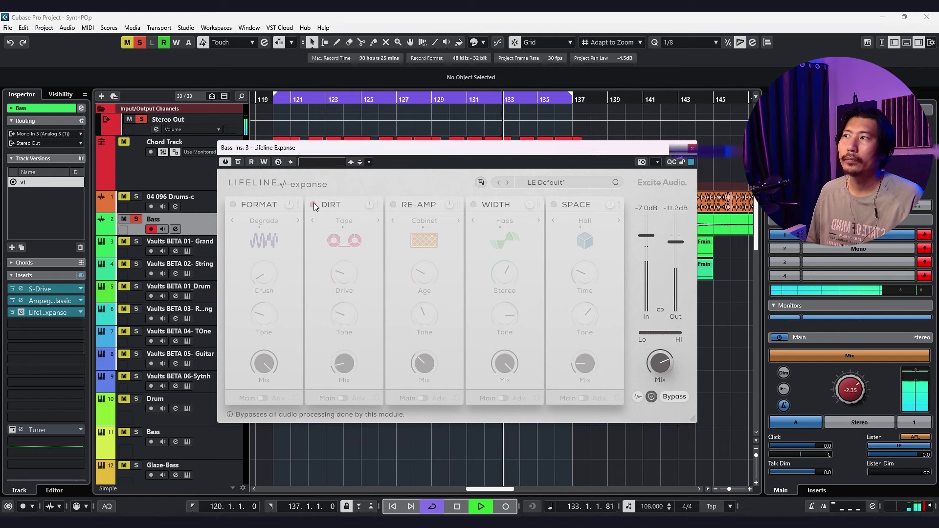
pyautogui.click(313, 204)
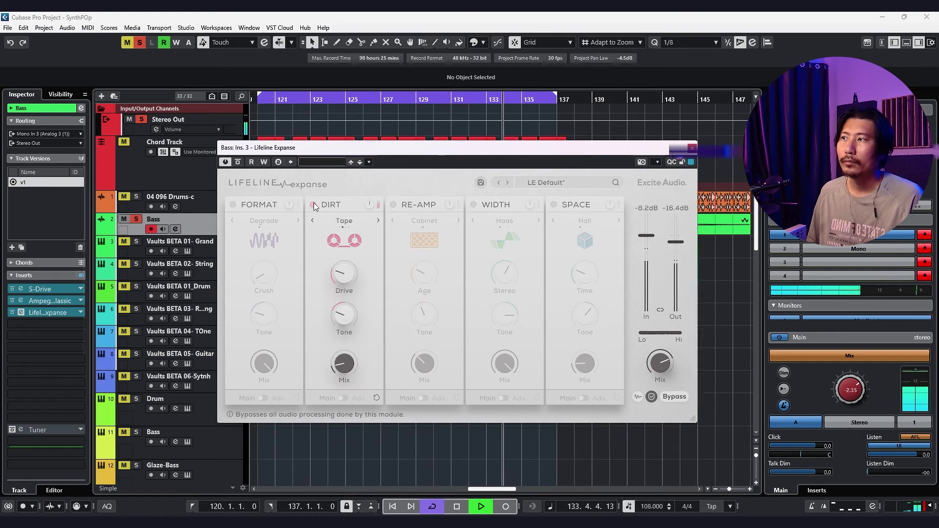
pyautogui.click(553, 205)
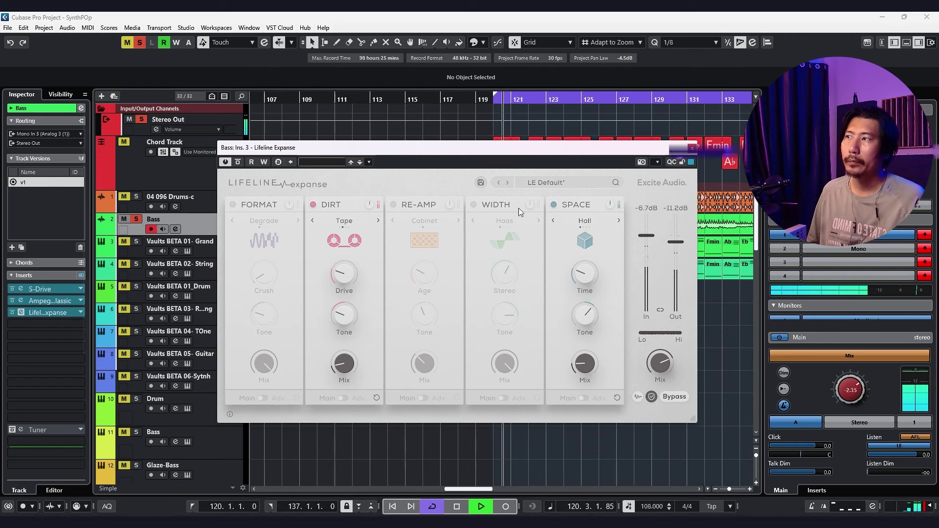
pyautogui.click(313, 206)
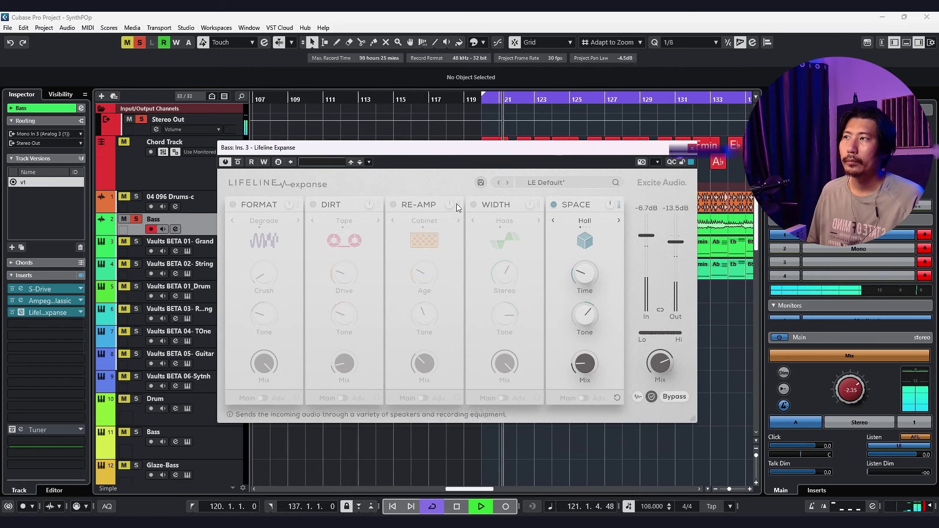
pyautogui.click(554, 205)
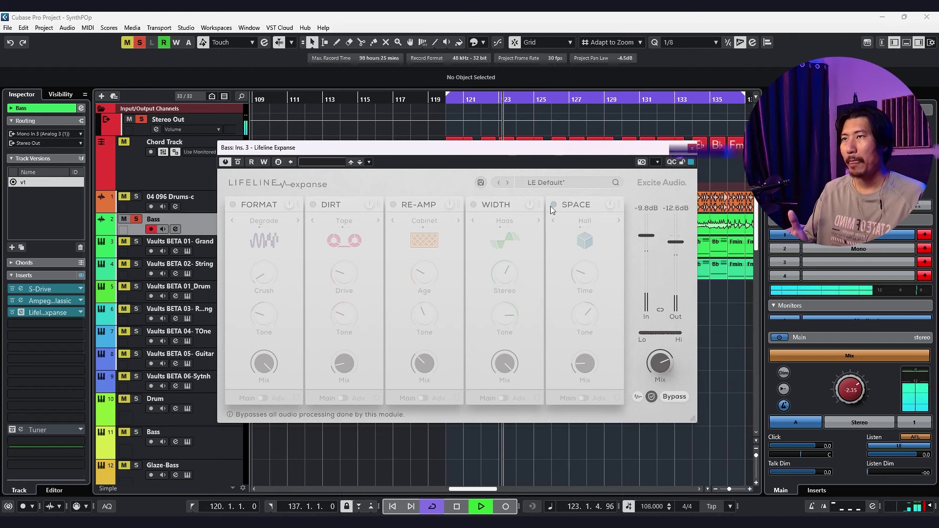
pyautogui.click(550, 207)
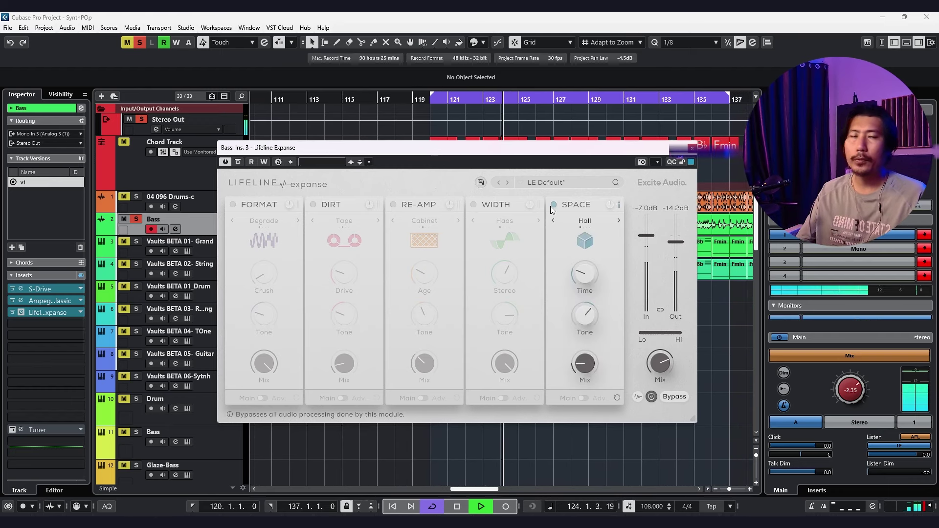
pyautogui.click(313, 205)
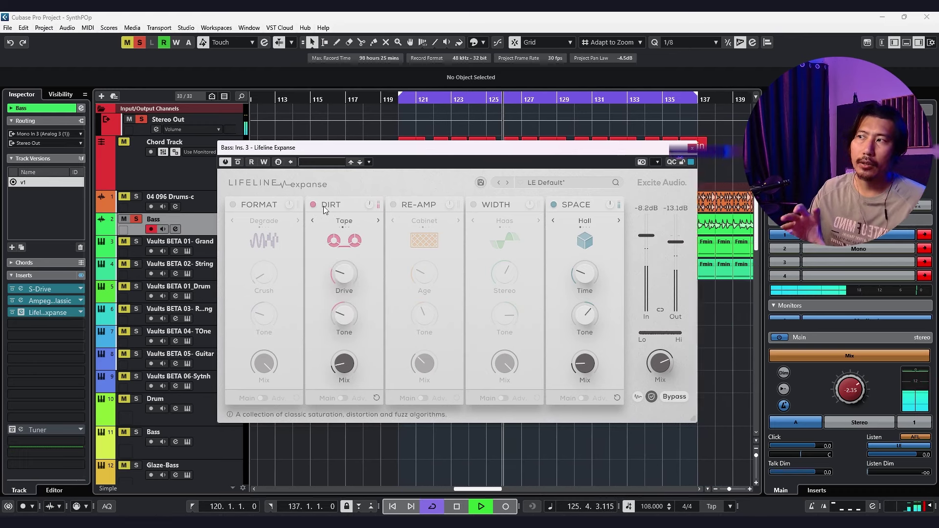
# Step: Raise the Bass track's Dirt Mix to 68%, lower it again, and close the plugin window
pyautogui.moveTo(343, 362); pyautogui.dragTo(375, 290)
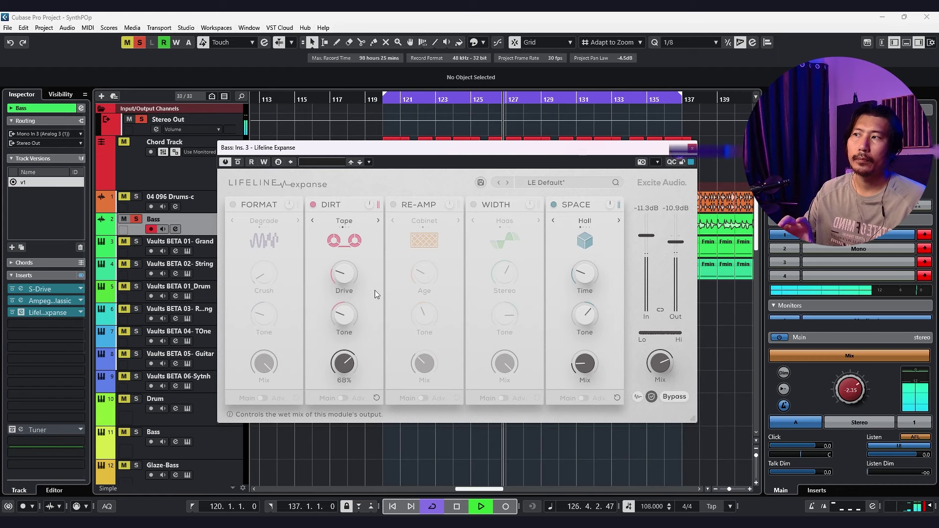
pyautogui.moveTo(382, 276); pyautogui.dragTo(391, 345)
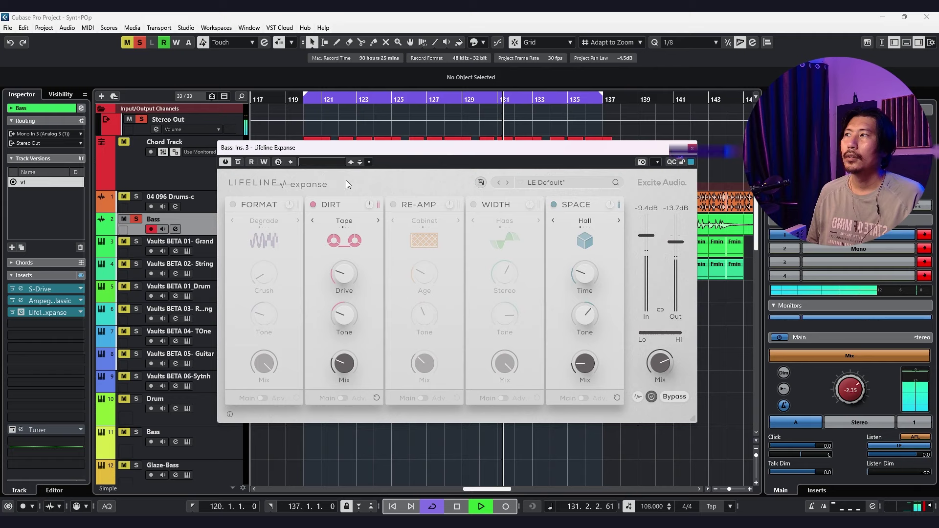
pyautogui.click(692, 148)
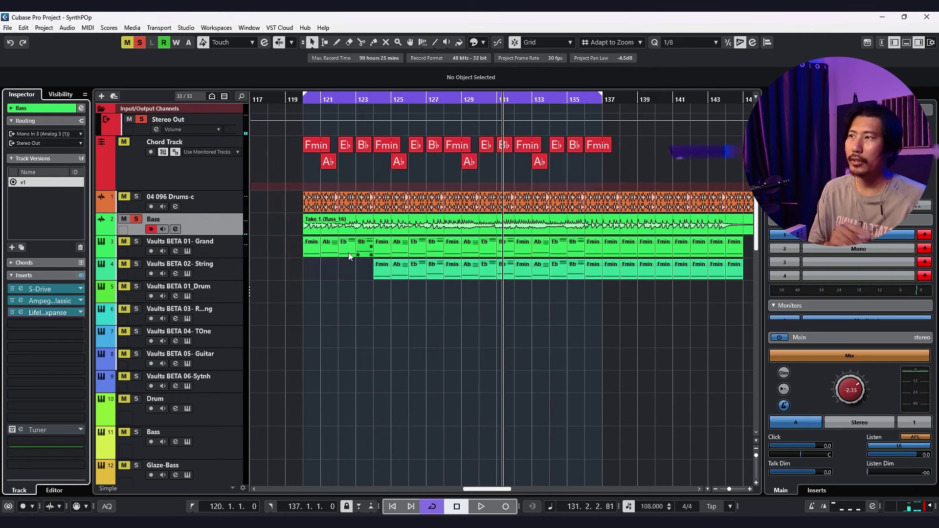
# Step: Solo the Vaults BETA 01- Grand track and open its Lifeline Expanse insert
pyautogui.click(136, 241)
pyautogui.click(228, 246)
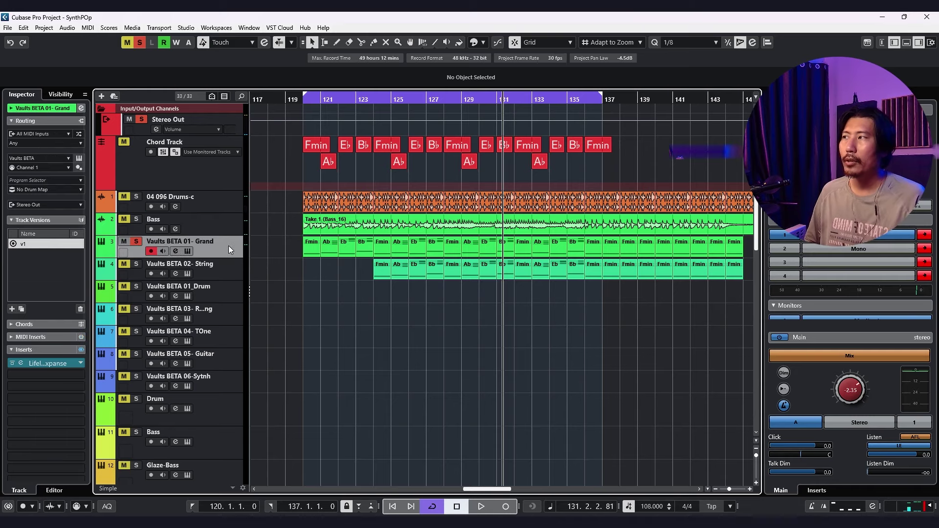
pyautogui.click(55, 362)
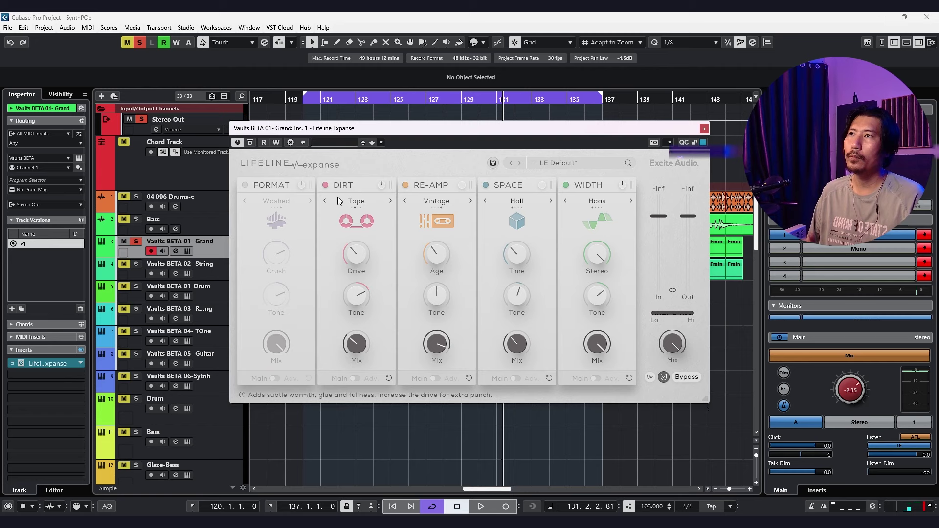
# Step: Play the Grand track and compare its sound with Lifeline Expanse bypassed and active
pyautogui.click(250, 142)
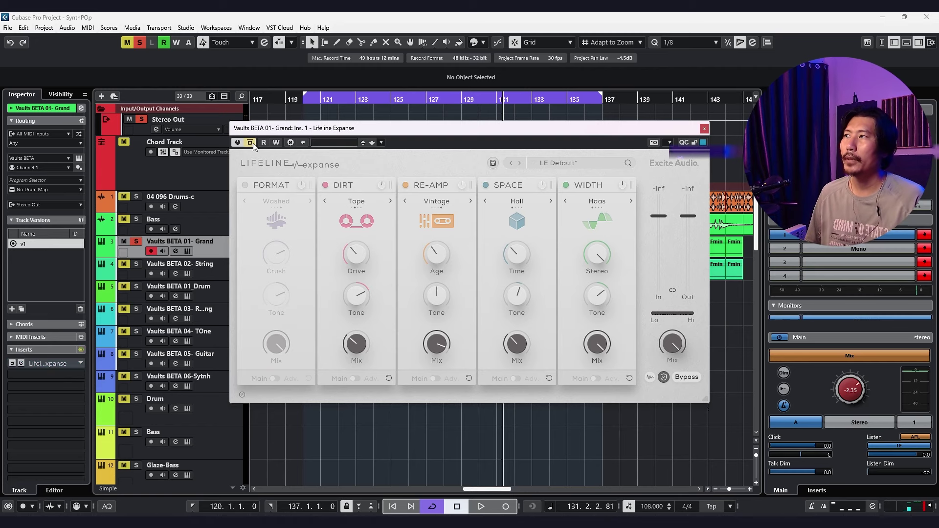
pyautogui.press('space')
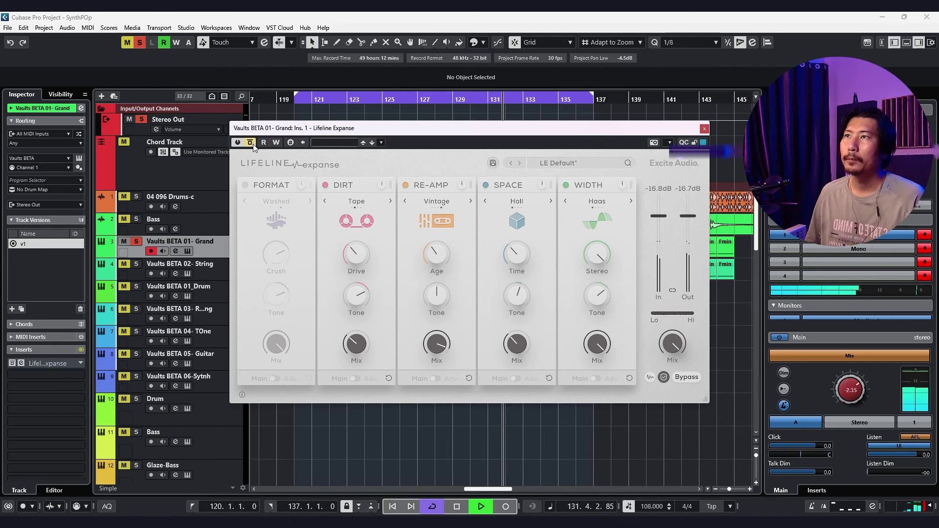
pyautogui.click(253, 146)
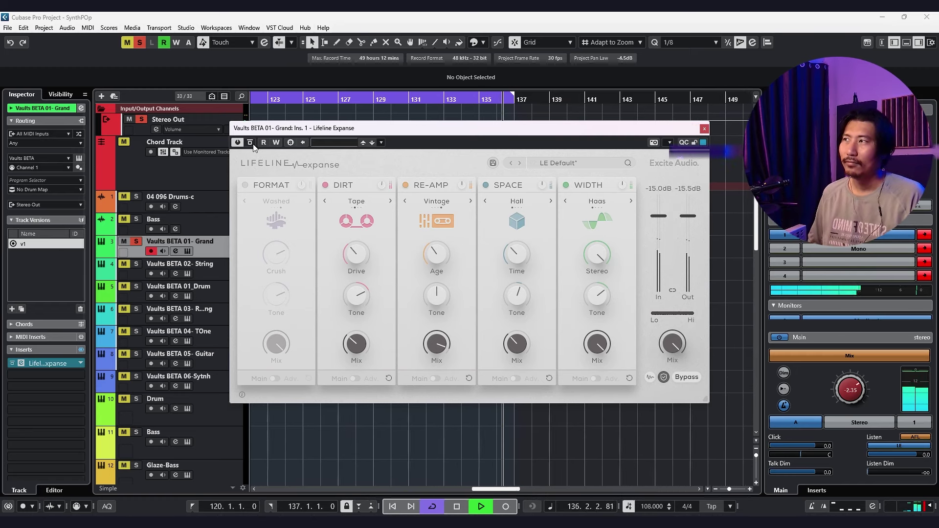
pyautogui.click(253, 144)
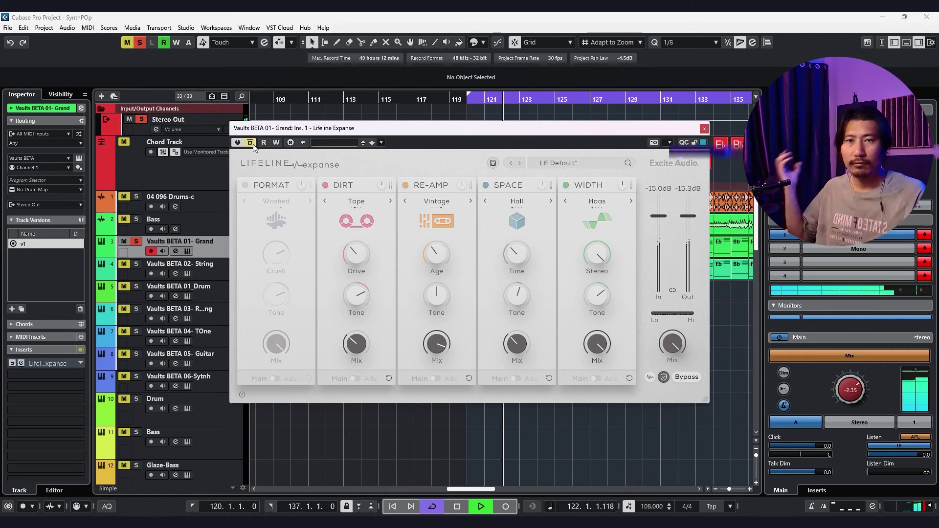
pyautogui.click(253, 145)
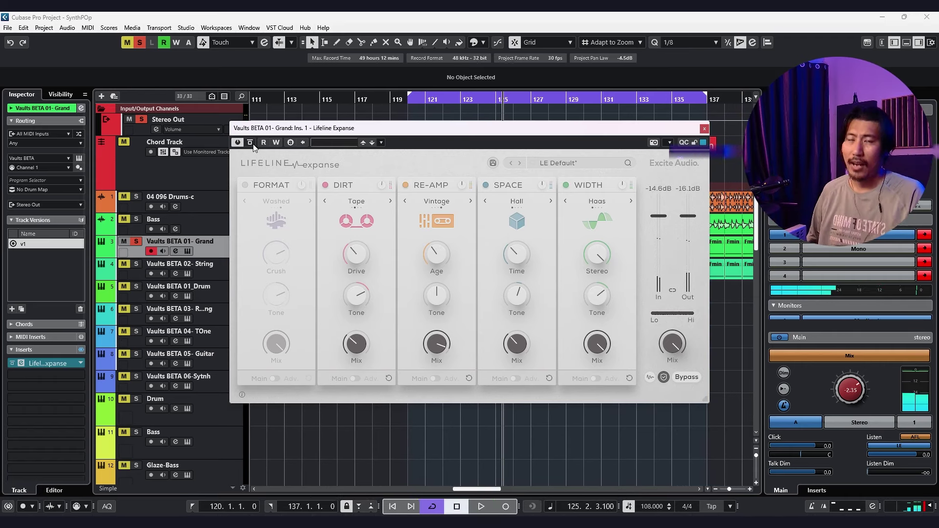
# Step: Turn off the Grand's Re-Amp, Space and Width modules, and audition Dirt alone, bypassed and active, from the loop start
pyautogui.click(405, 185)
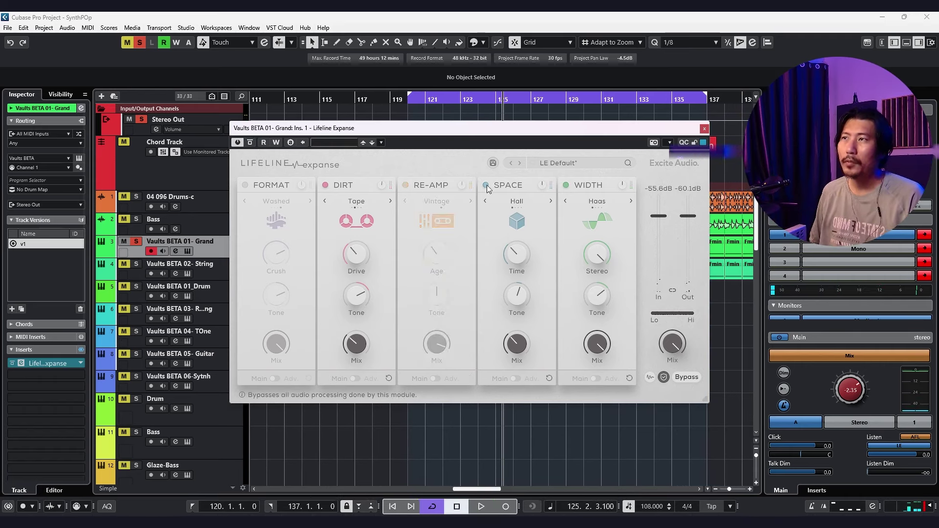
pyautogui.click(486, 184)
pyautogui.click(564, 187)
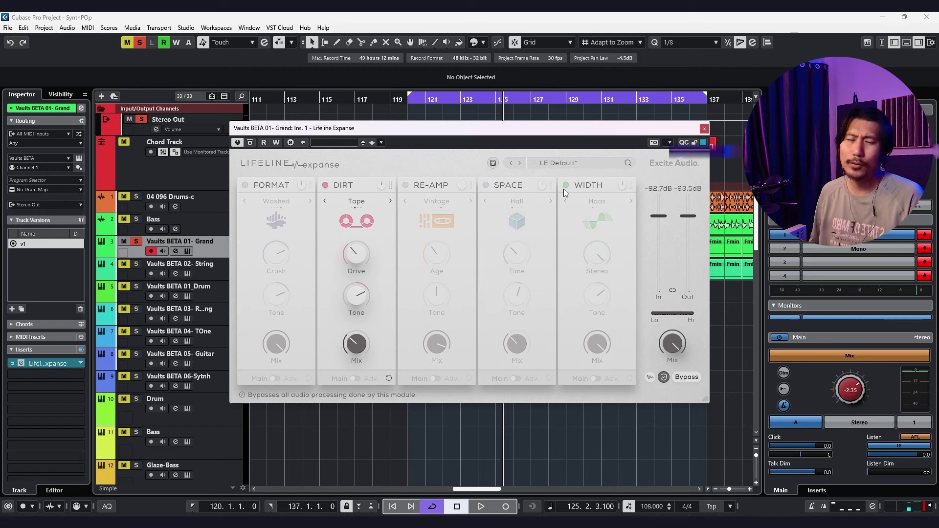
pyautogui.press('KP_1')
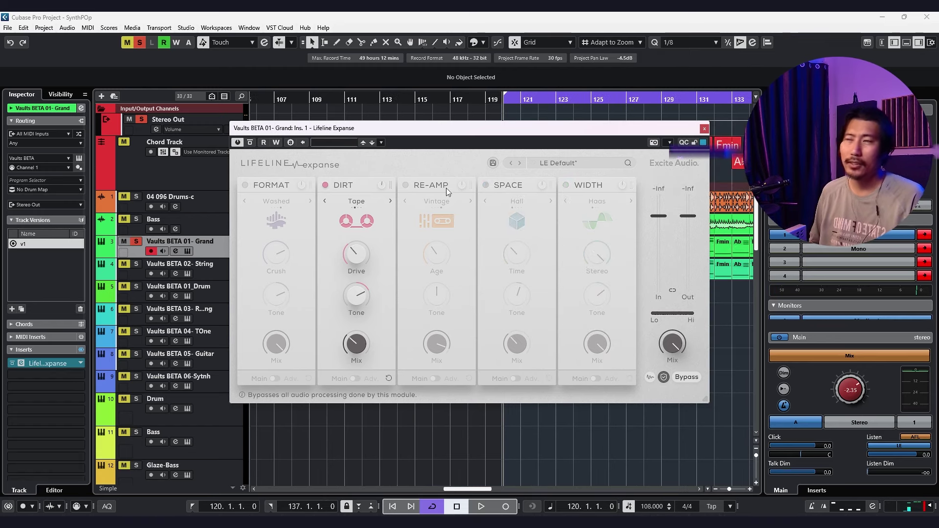
pyautogui.press('space')
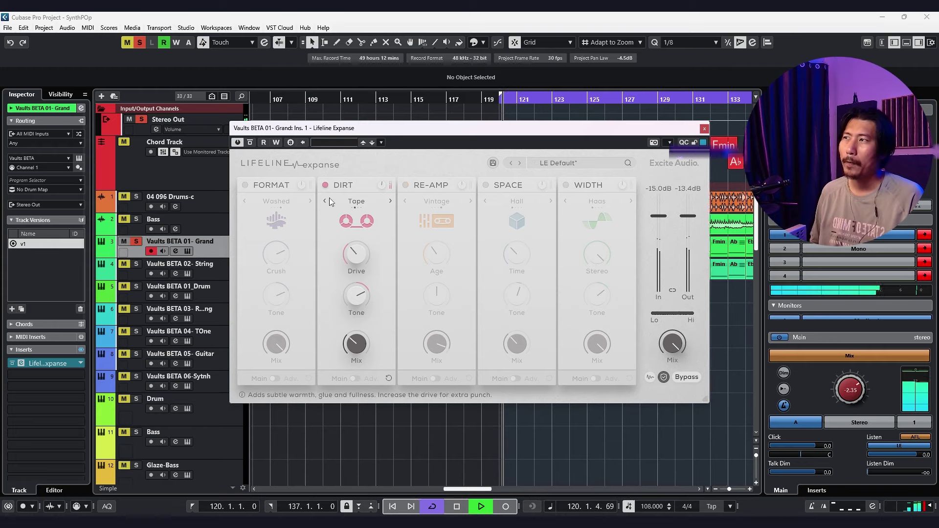
pyautogui.click(326, 186)
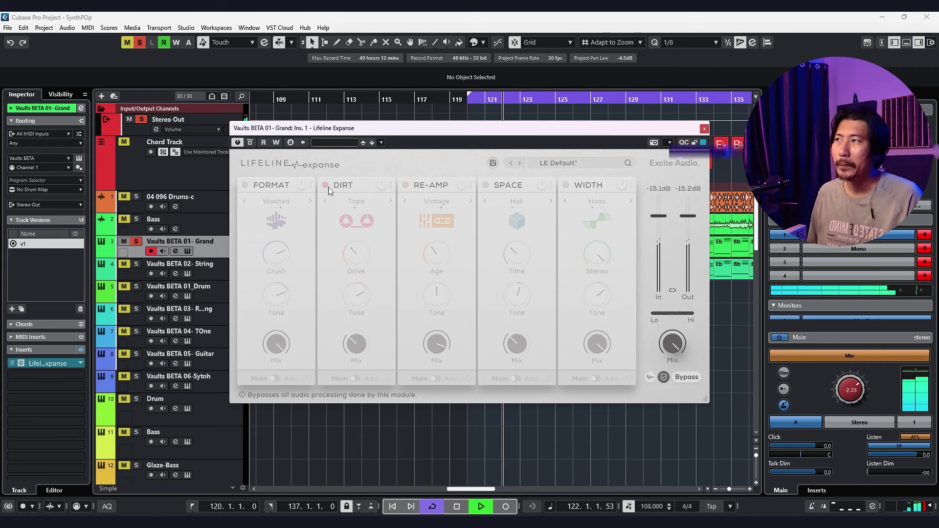
pyautogui.click(326, 186)
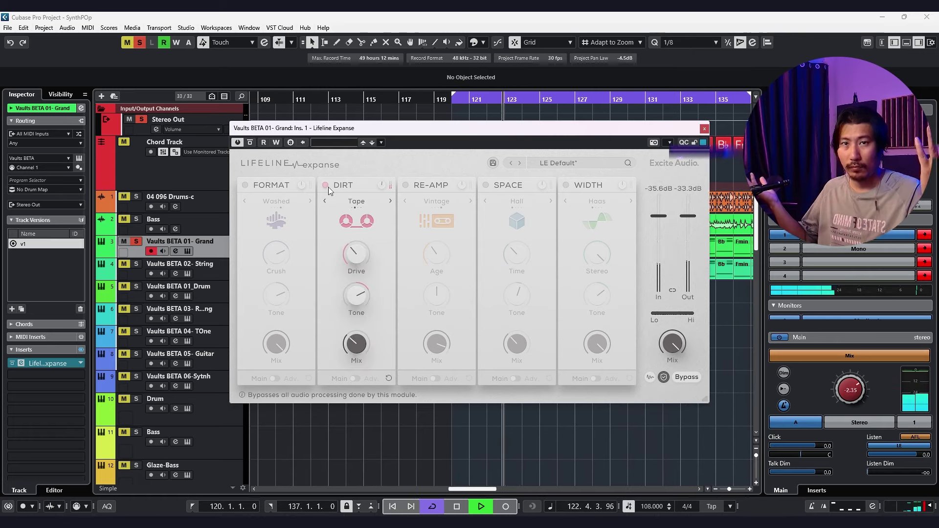
pyautogui.click(328, 186)
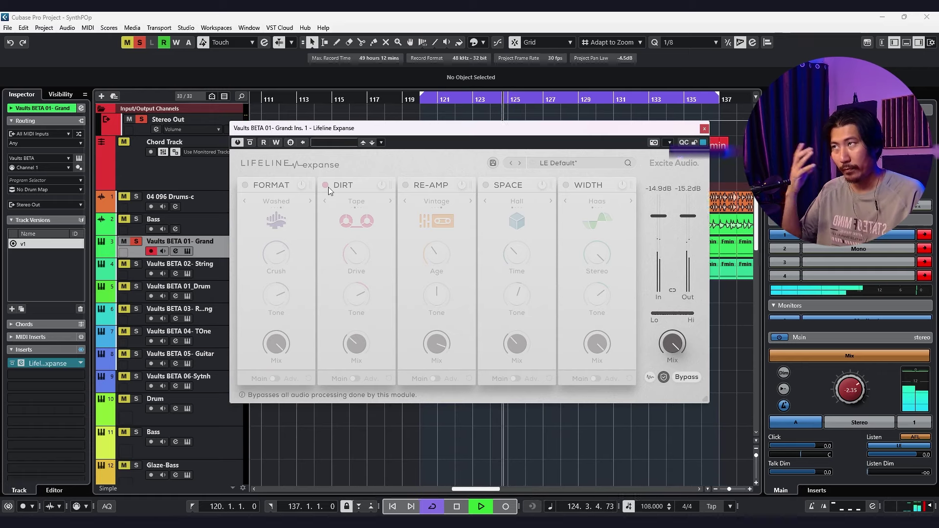
pyautogui.click(327, 187)
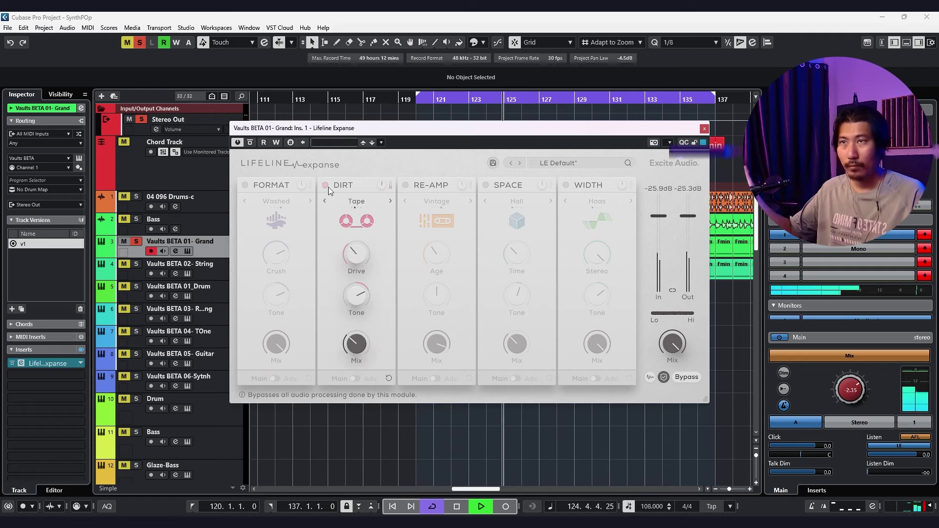
# Step: Audition the Grand's Re-Amp module on and off, leave it on, and re-enable the Space and Width modules during playback
pyautogui.click(406, 185)
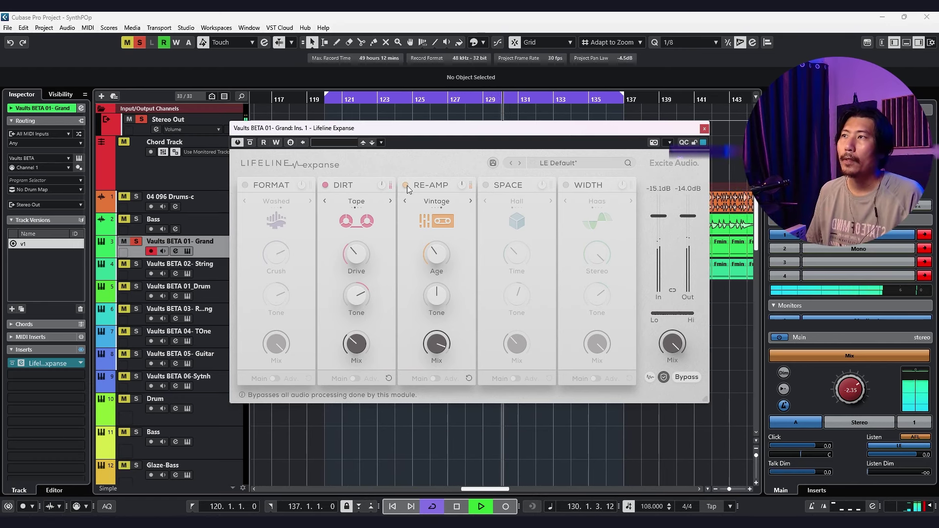
pyautogui.click(406, 185)
pyautogui.click(407, 186)
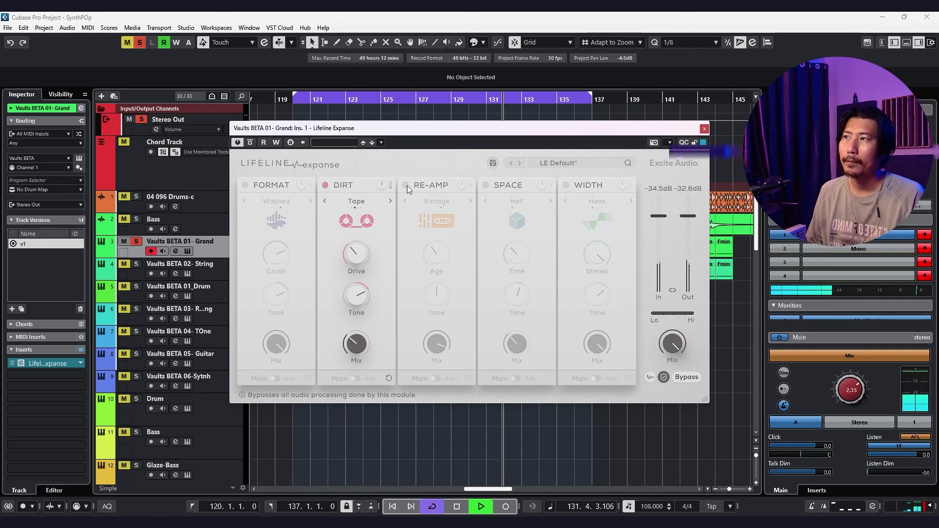
pyautogui.click(406, 186)
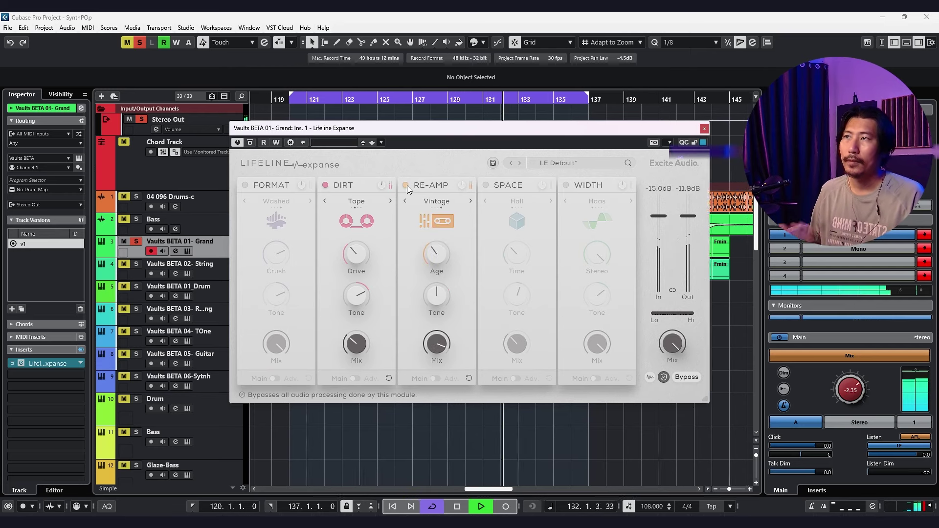
pyautogui.click(487, 185)
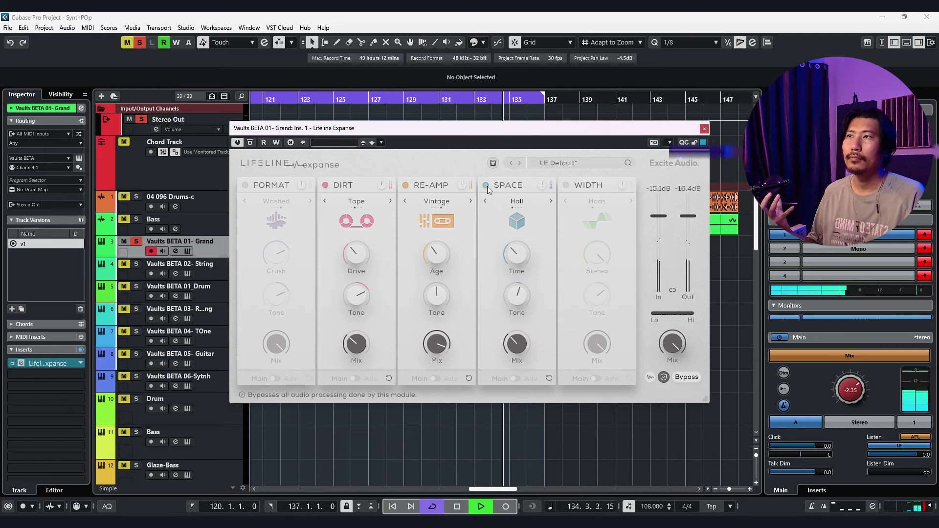
pyautogui.click(567, 186)
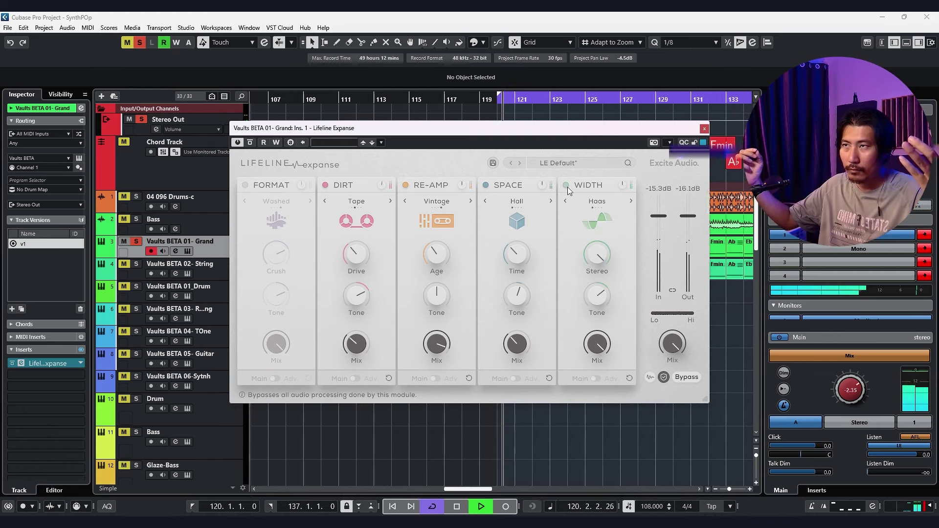
# Step: Compare the Grand track with the whole Lifeline Expanse plugin bypassed and active, and stop playback
pyautogui.click(248, 145)
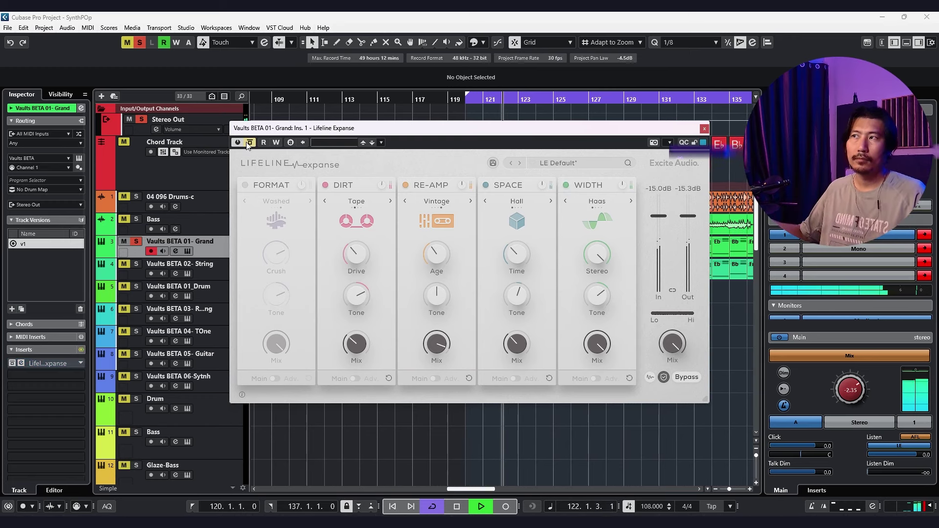
pyautogui.click(248, 145)
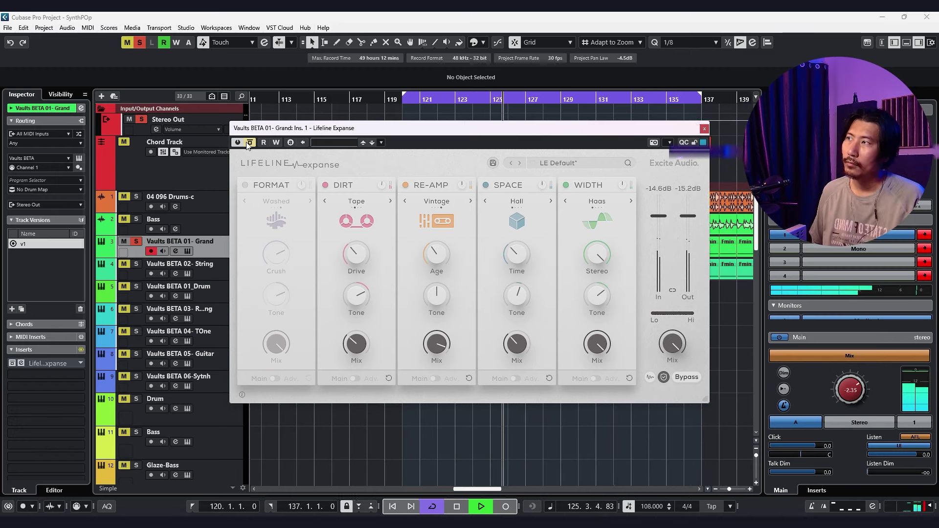
pyautogui.press('space')
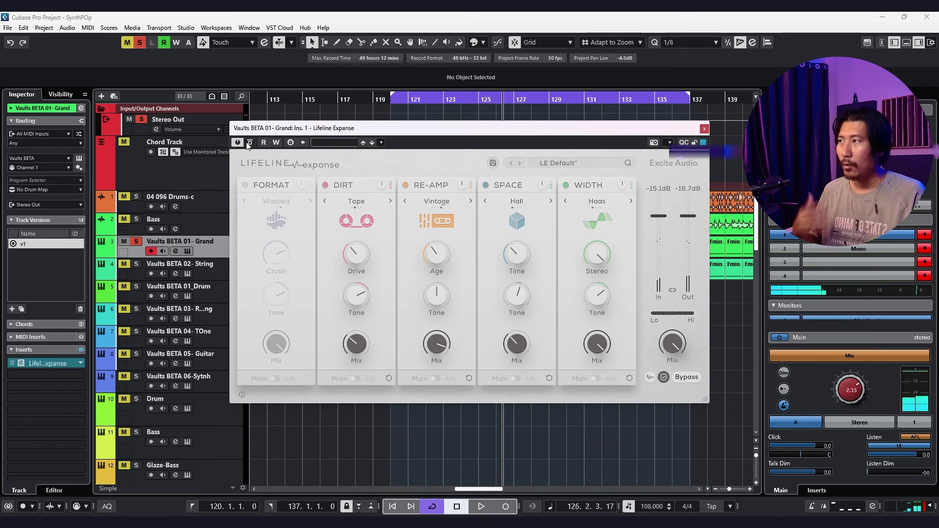
# Step: Solo the drums, Bass, Grand and String tracks together
pyautogui.click(138, 269)
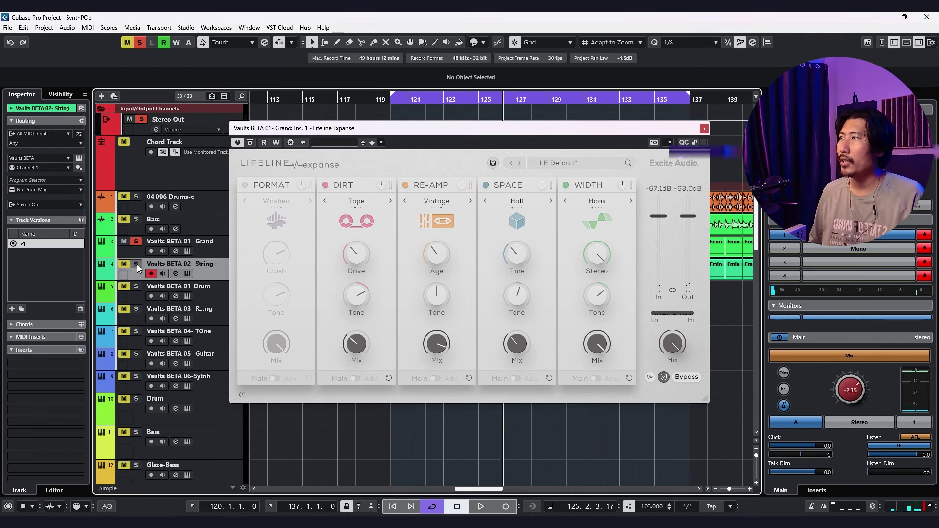
pyautogui.click(136, 242)
pyautogui.click(137, 264)
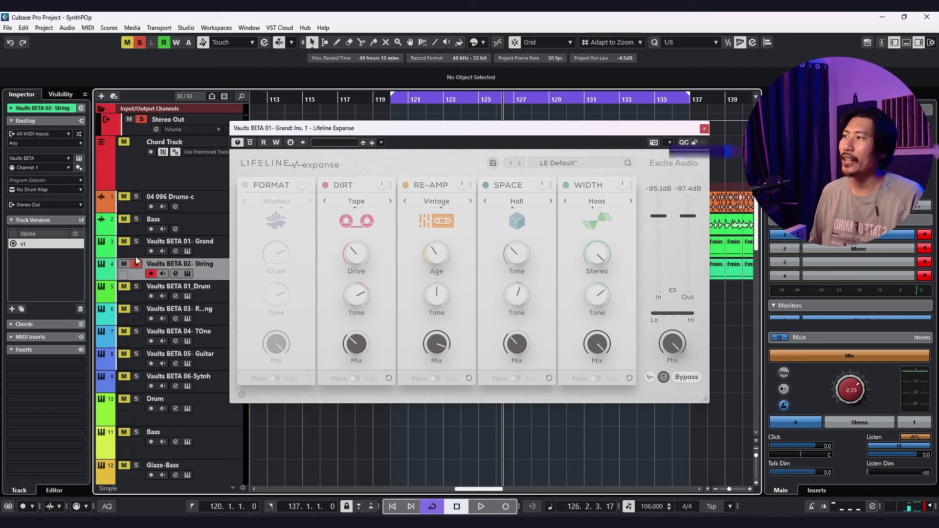
pyautogui.click(135, 197)
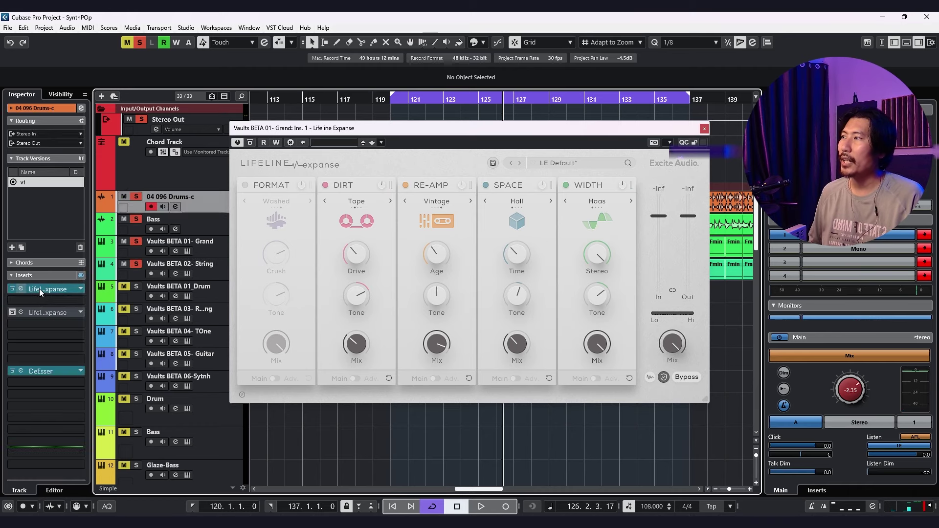
# Step: Open the Lifeline Expanse inserts of the 04 096 Drums-c and Bass tracks
pyautogui.click(52, 288)
pyautogui.doubleClick(124, 228)
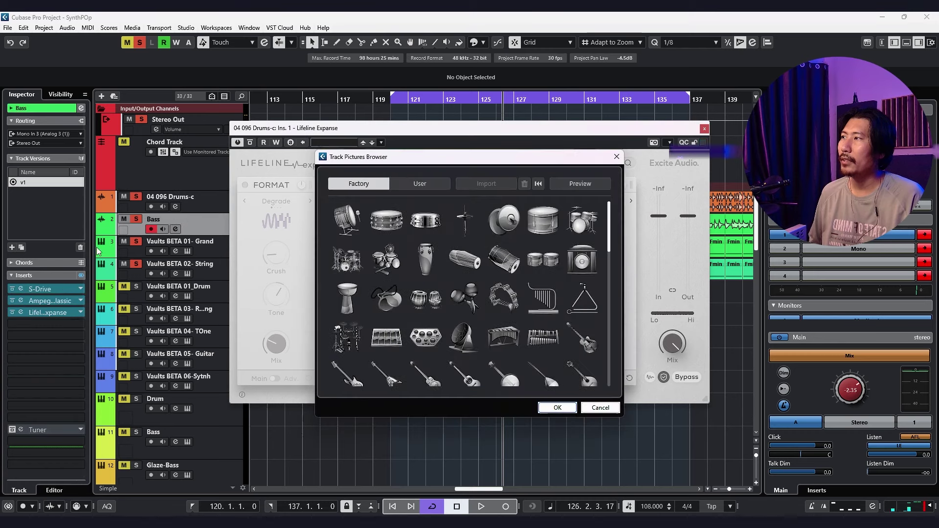
pyautogui.click(616, 157)
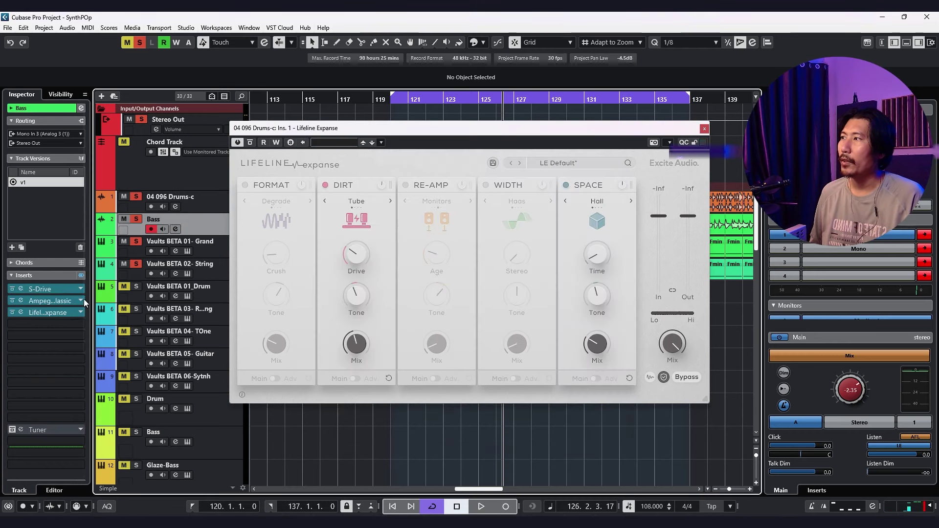
pyautogui.click(52, 308)
# Step: Spread out the drums, Bass and Grand Lifeline Expanse windows so that the bypass controls of all three are accessible
pyautogui.moveTo(369, 153); pyautogui.dragTo(281, 191)
pyautogui.moveTo(320, 129); pyautogui.dragTo(121, 166)
pyautogui.moveTo(543, 187); pyautogui.dragTo(634, 224)
pyautogui.moveTo(428, 132); pyautogui.dragTo(522, 259)
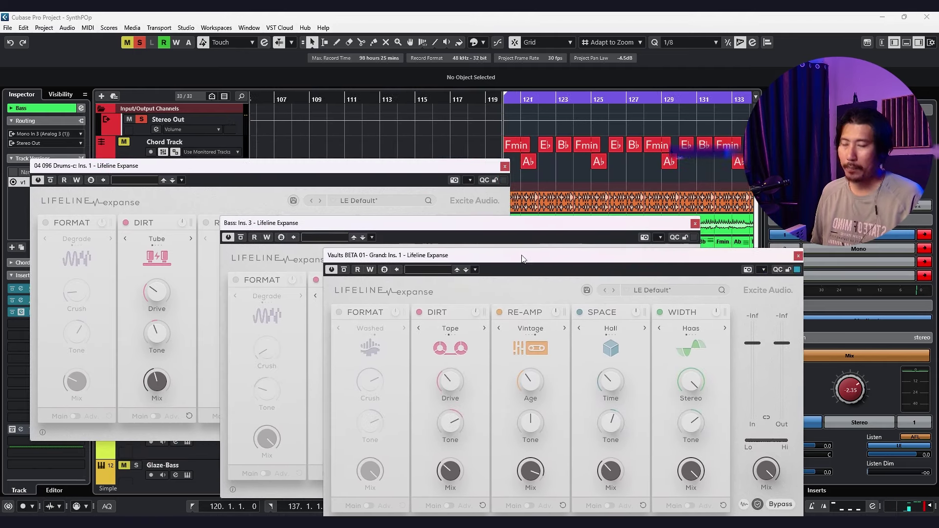
# Step: Play the soloed tracks with all three Lifeline Expanse instances bypassed, and reactivate the drums, Bass and Grand instances during playback
pyautogui.click(240, 238)
pyautogui.click(51, 181)
pyautogui.click(663, 253)
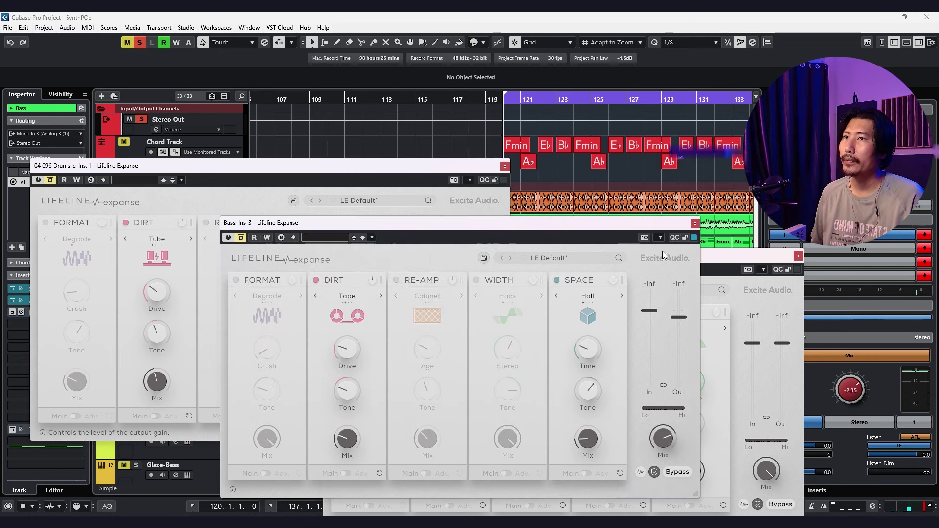
pyautogui.moveTo(697, 263); pyautogui.dragTo(754, 266)
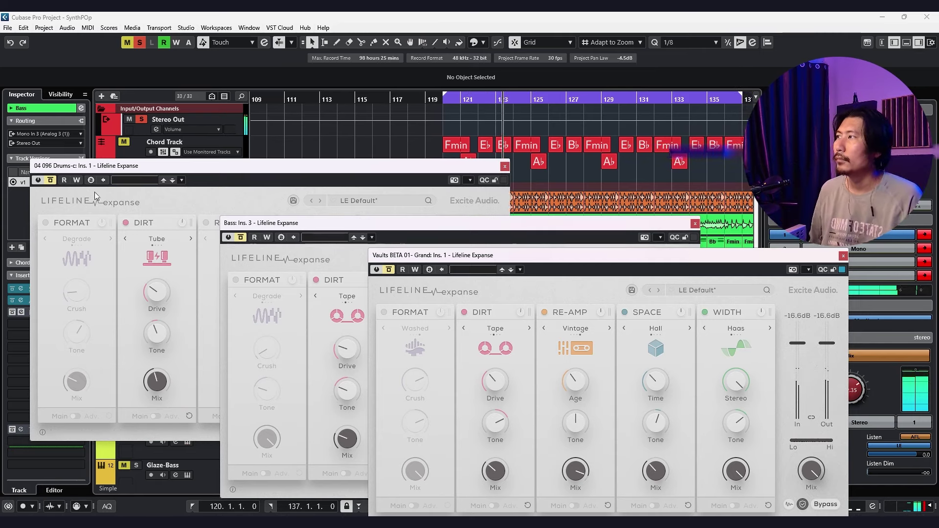
pyautogui.click(53, 181)
pyautogui.click(530, 245)
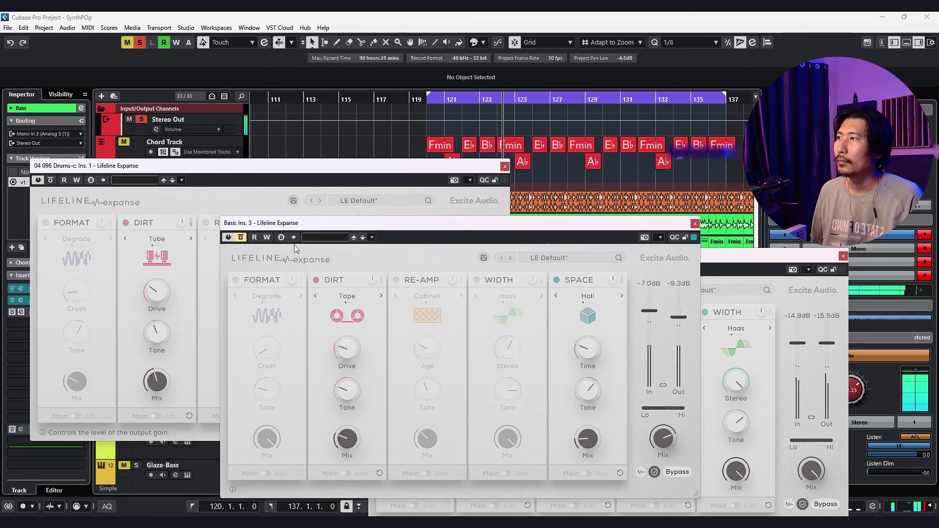
pyautogui.click(730, 257)
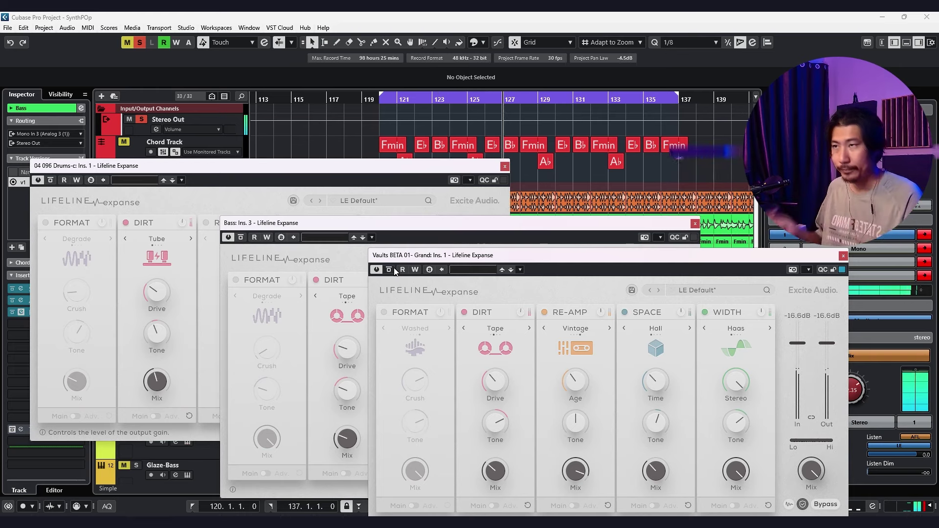
# Step: Move the three Lifeline Expanse windows farther apart so they overlap less
pyautogui.moveTo(408, 263); pyautogui.dragTo(616, 263)
pyautogui.moveTo(341, 223); pyautogui.dragTo(259, 263)
pyautogui.moveTo(259, 171); pyautogui.dragTo(242, 111)
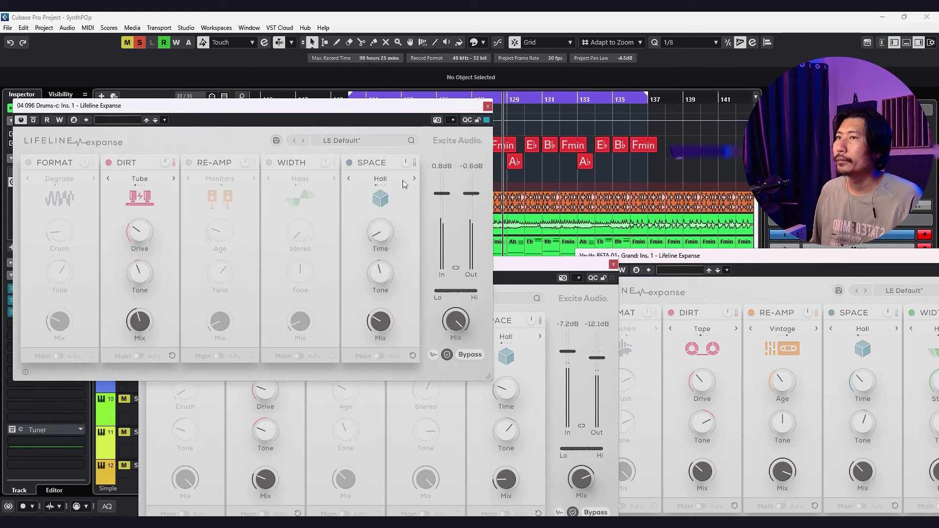
# Step: Compare the mix with the Grand, Bass and drums Lifeline Expanse instances bypassed and reactivated in turn during playback
pyautogui.click(589, 273)
pyautogui.click(596, 271)
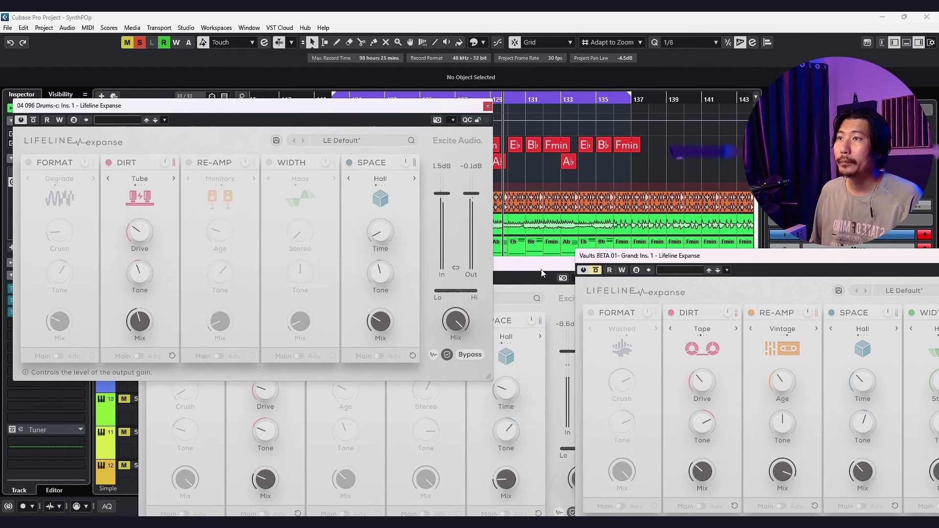
pyautogui.moveTo(540, 267); pyautogui.dragTo(535, 267)
pyautogui.click(155, 278)
pyautogui.click(33, 121)
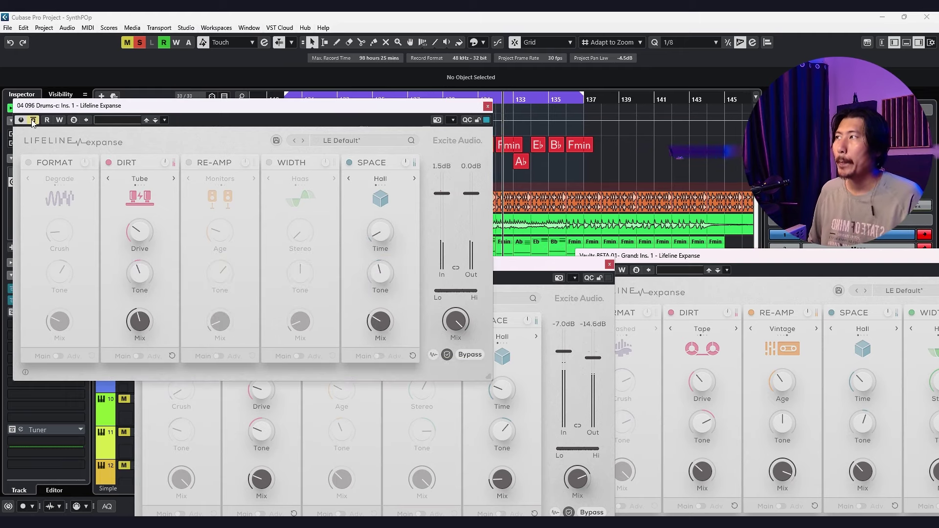
pyautogui.click(33, 122)
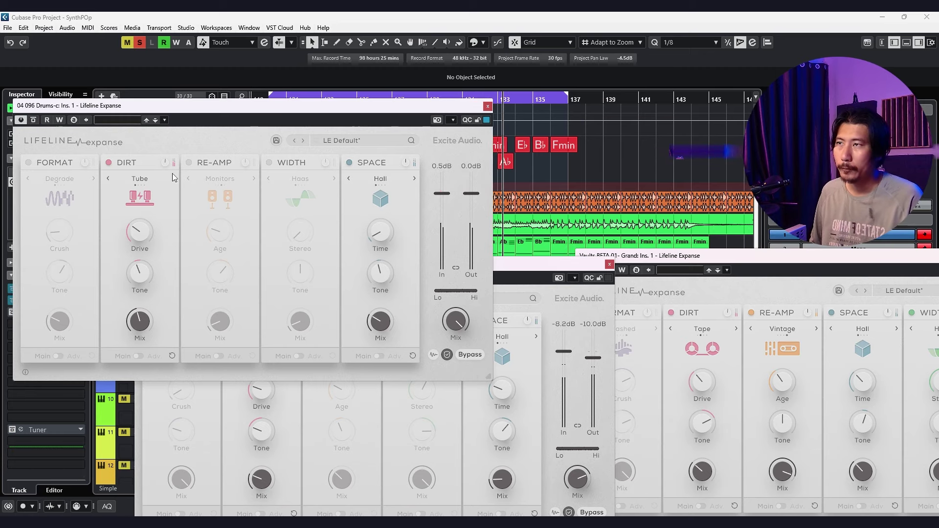
pyautogui.click(526, 278)
pyautogui.click(155, 278)
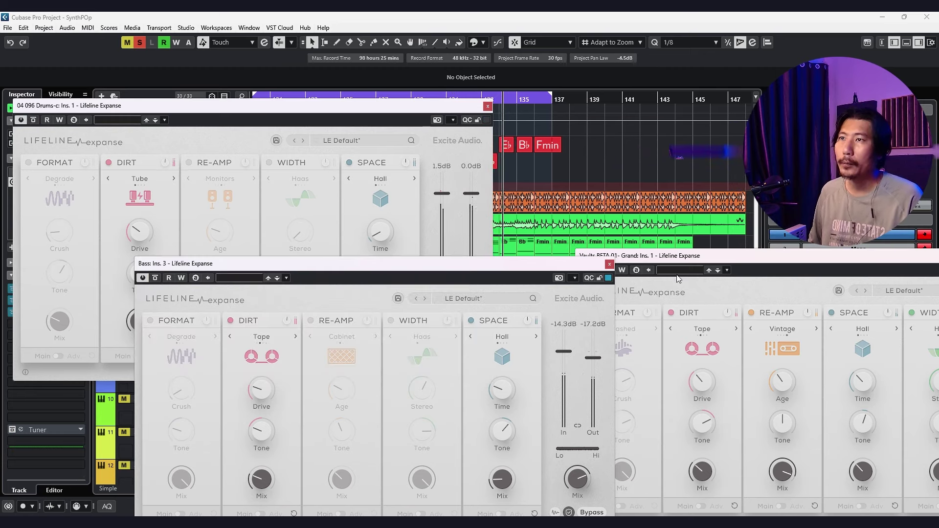
pyautogui.click(597, 275)
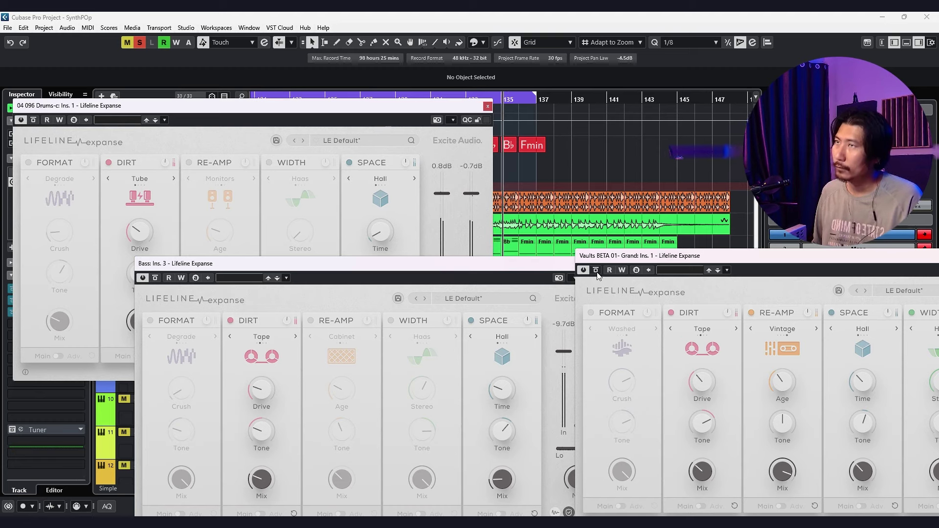